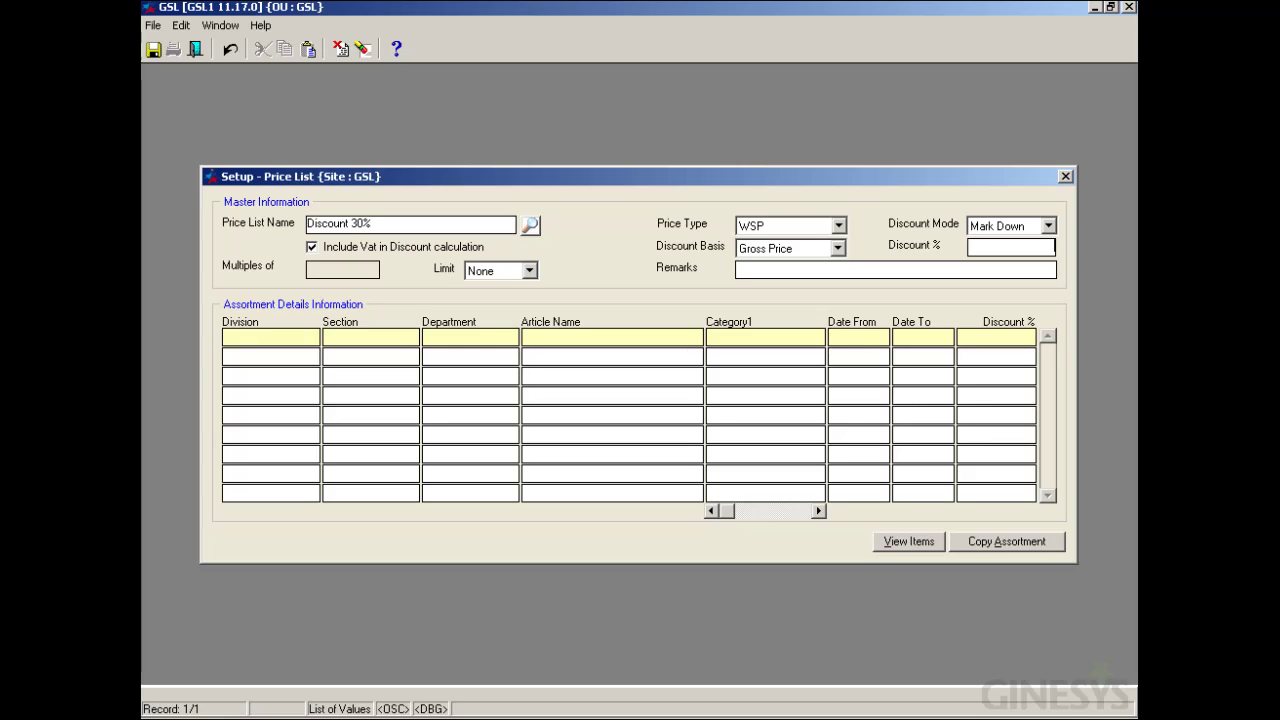
Step: Set the Discount 30% price list's discount to 30% and exclude VAT from the discount calculation
click(1010, 247)
text(30)
click(504, 278)
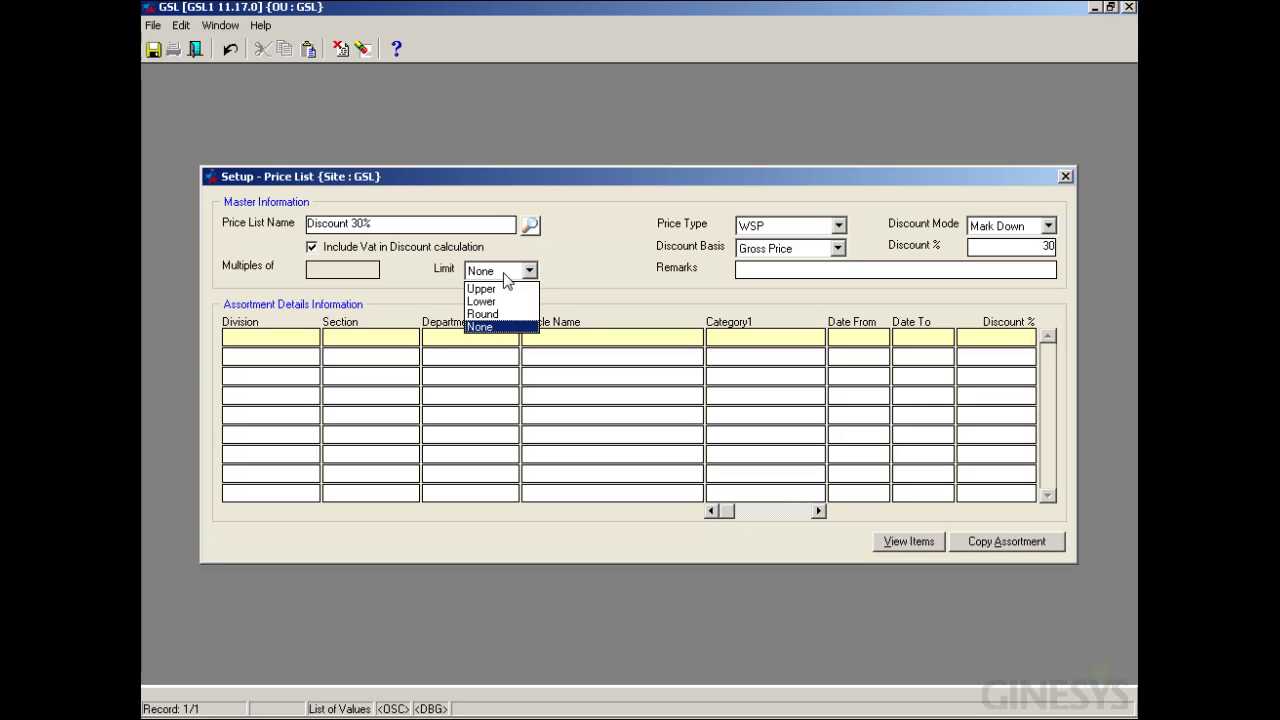
click(410, 249)
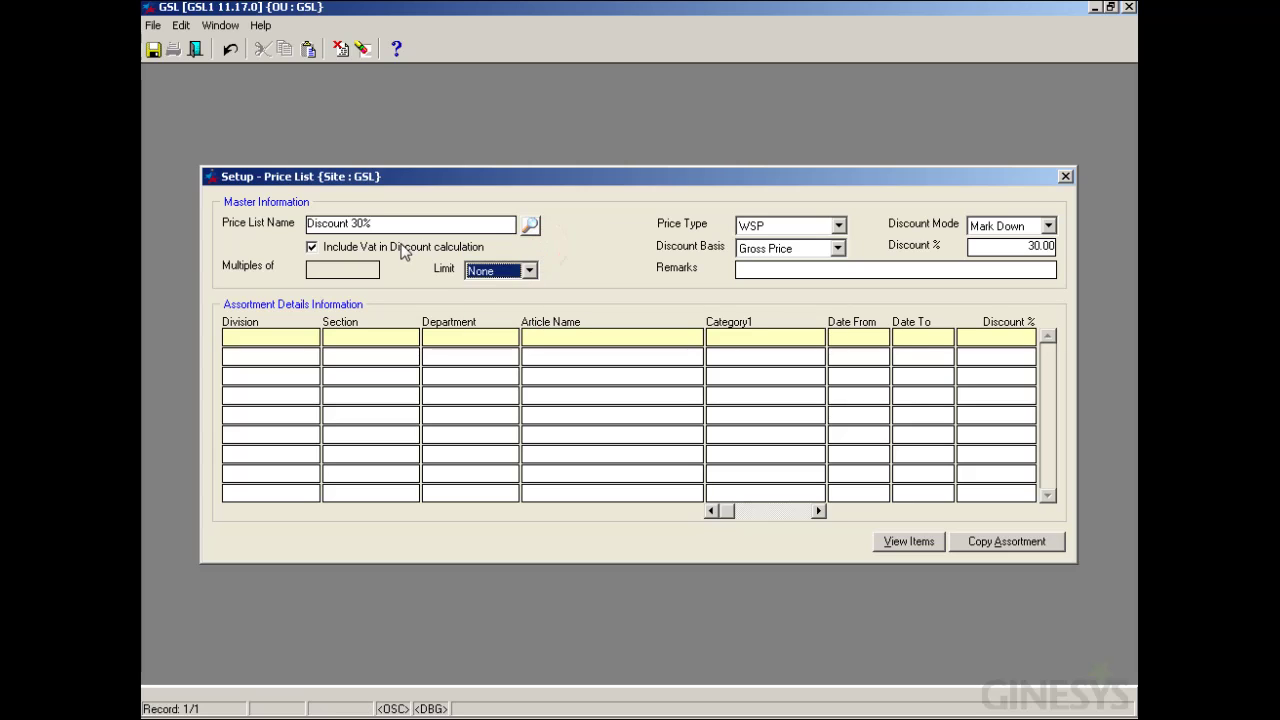
click(396, 249)
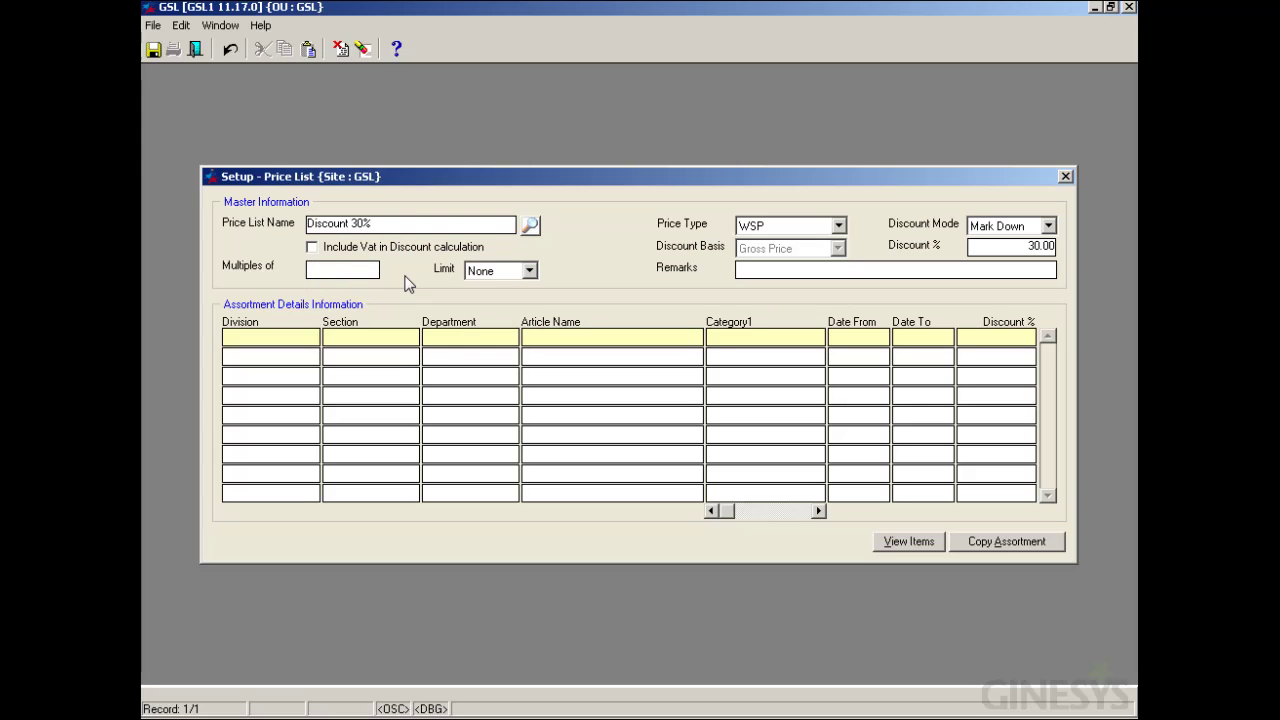
Step: Round the price list's prices to multiples of 5 with the Lower limit
text(5)
key(Tab)
click(493, 274)
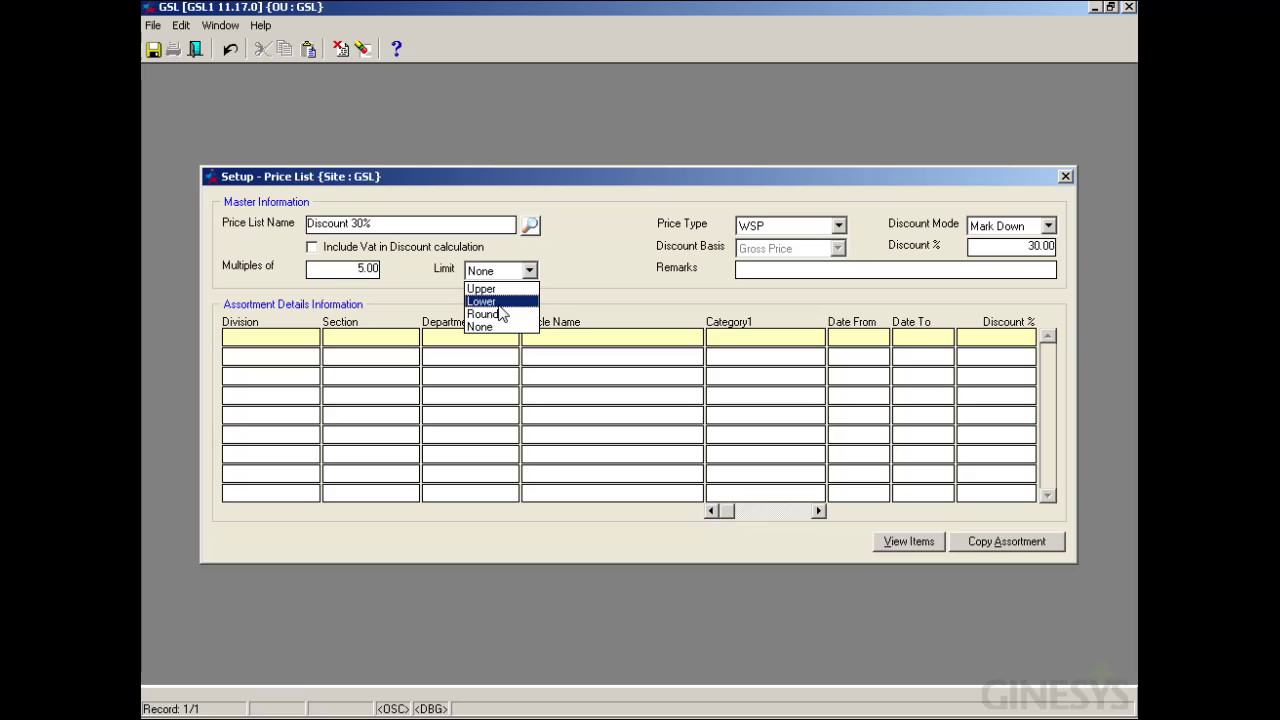
click(499, 304)
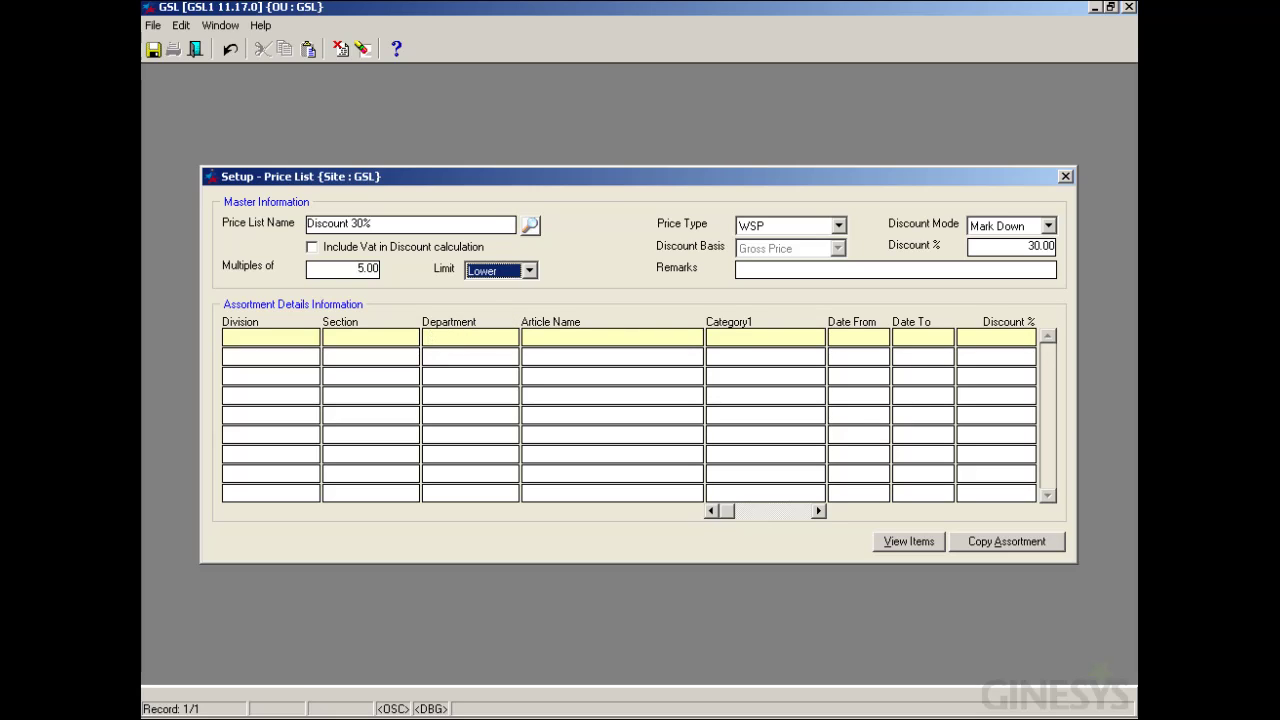
Step: Assign the TROUSER (MENS - OUTPUT) department to the first assortment row
mouse_move(729, 518)
mouse_down()
mouse_move(743, 514)
mouse_move(714, 512)
mouse_up()
click(486, 334)
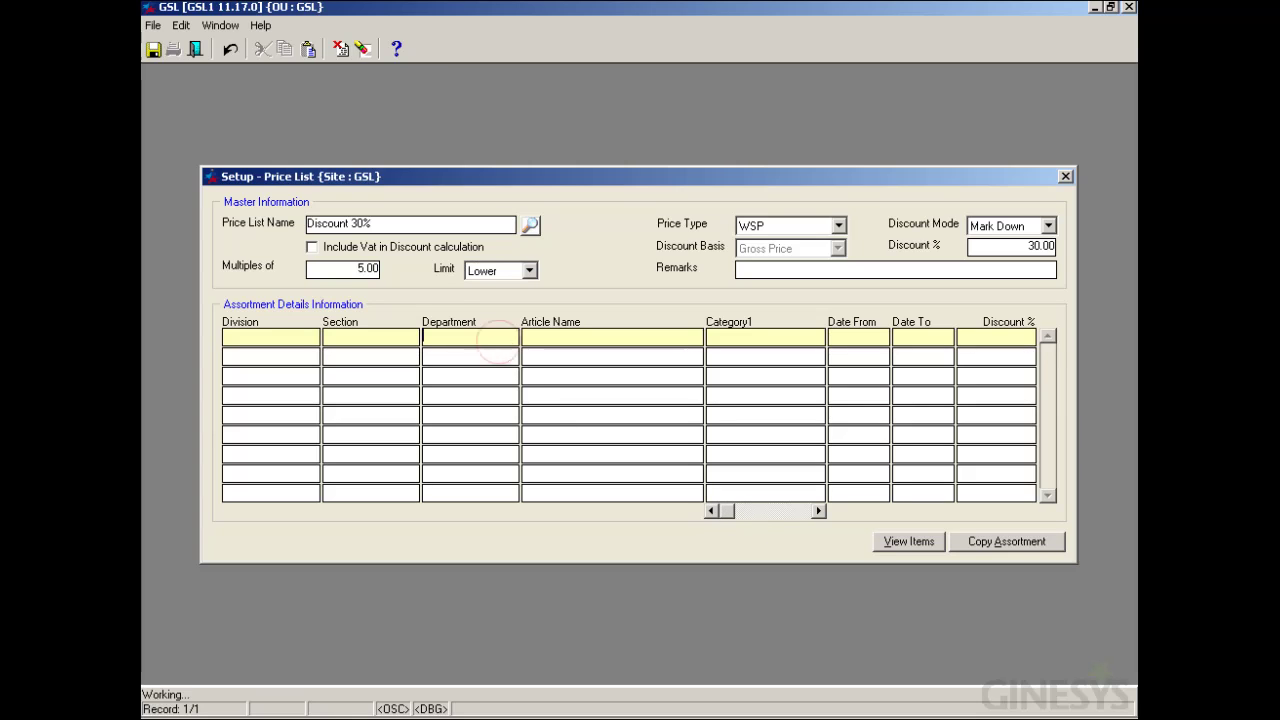
key(F2)
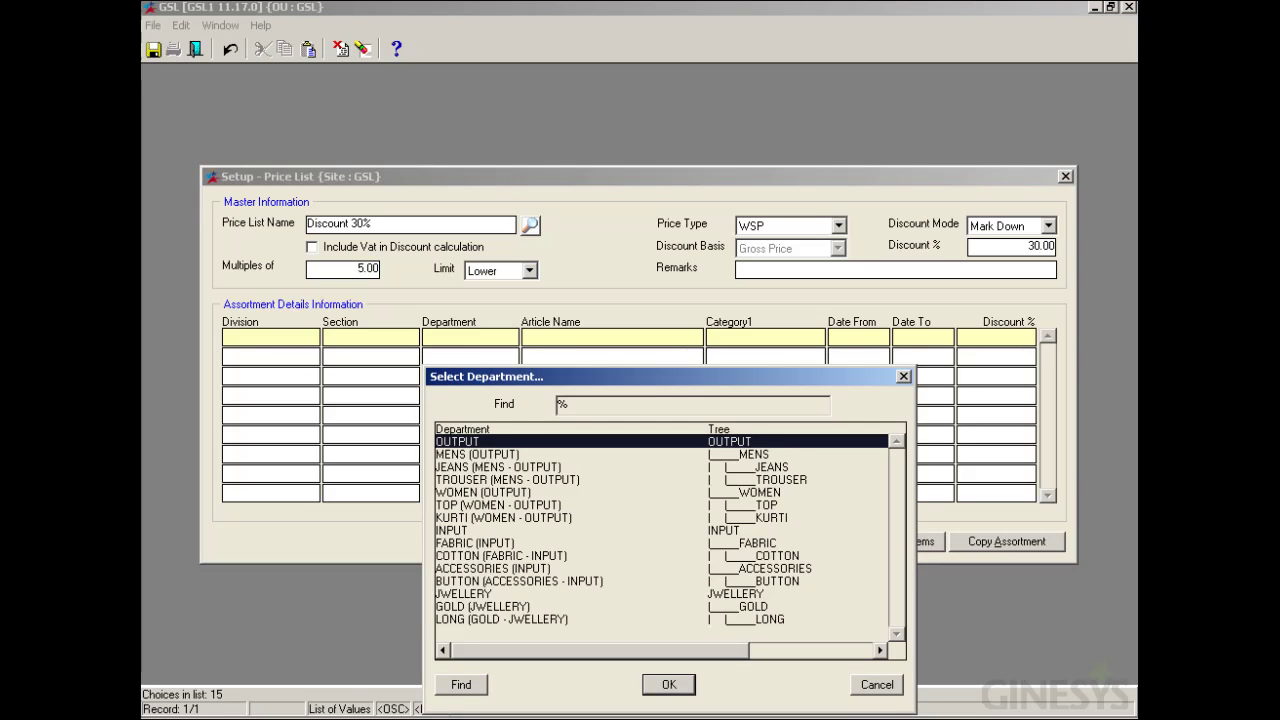
key(Down)
key(Down)
key(Down)
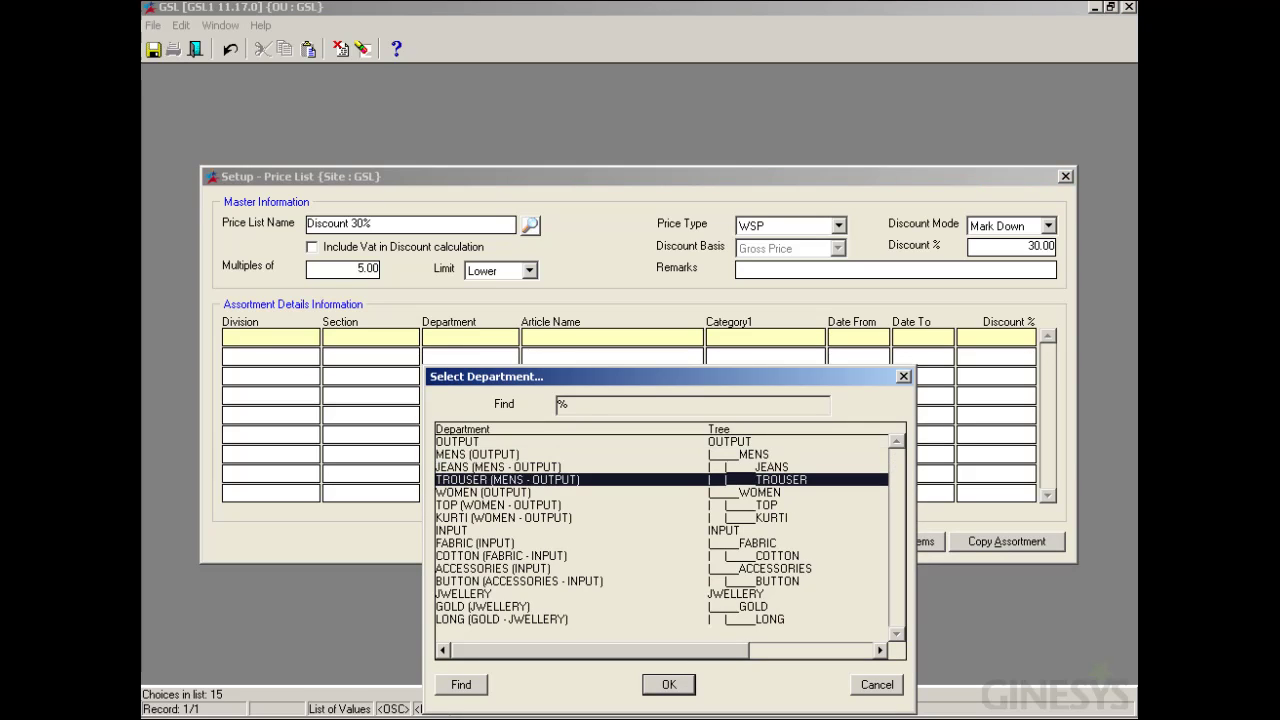
key(Return)
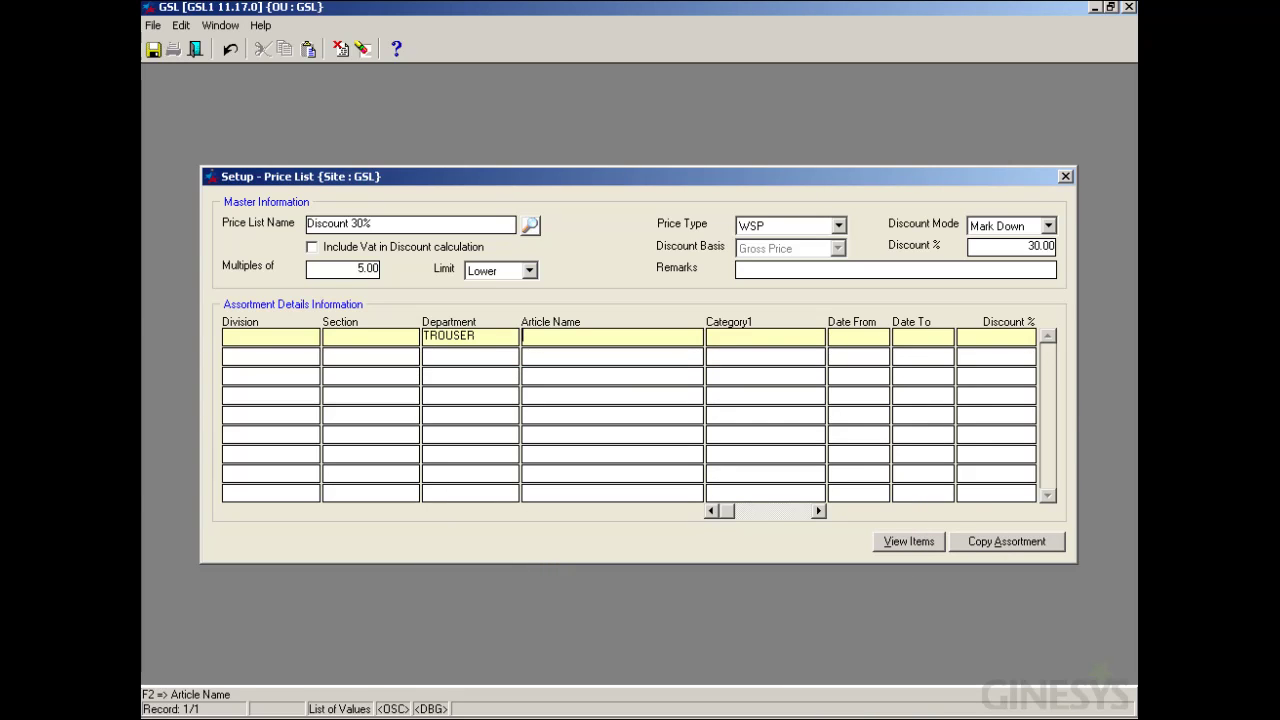
Step: Give the first TROUSER row a 40% discount from 10/11/2012 to 10/12/2012 and review the items it covers
click(830, 336)
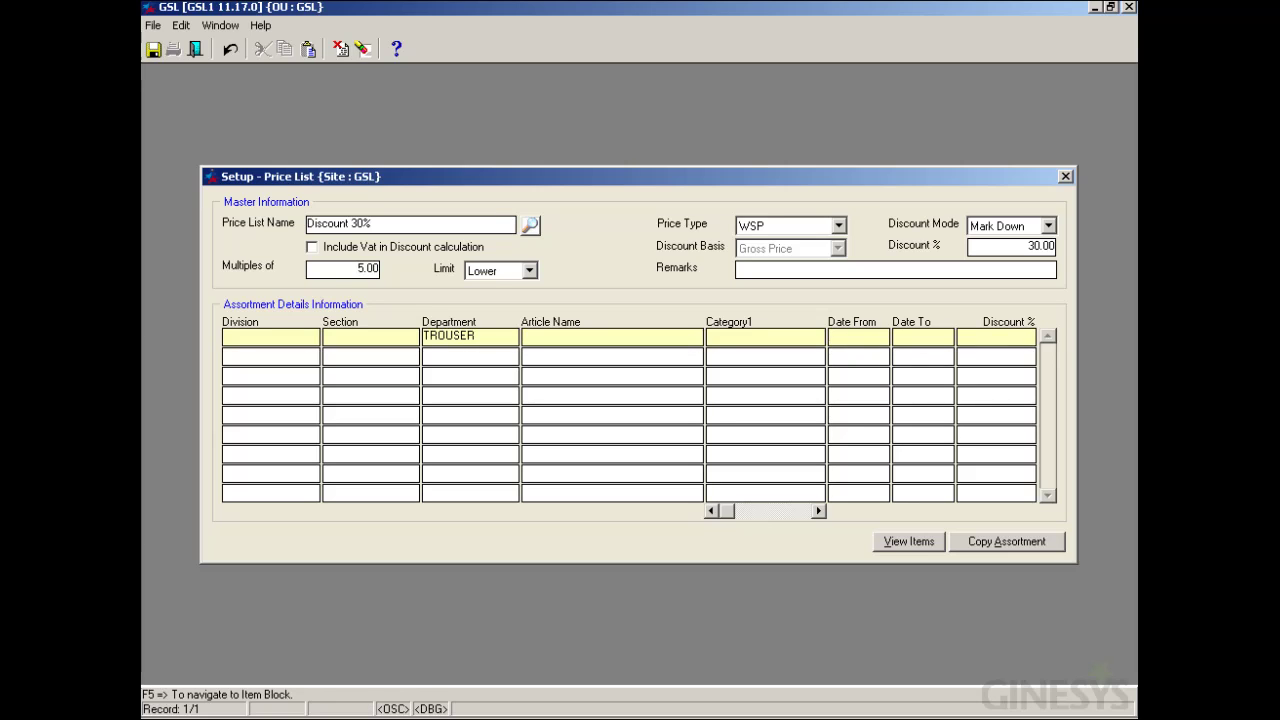
text(10/11/2012)
key(Tab)
text(101212)
key(Tab)
text(40)
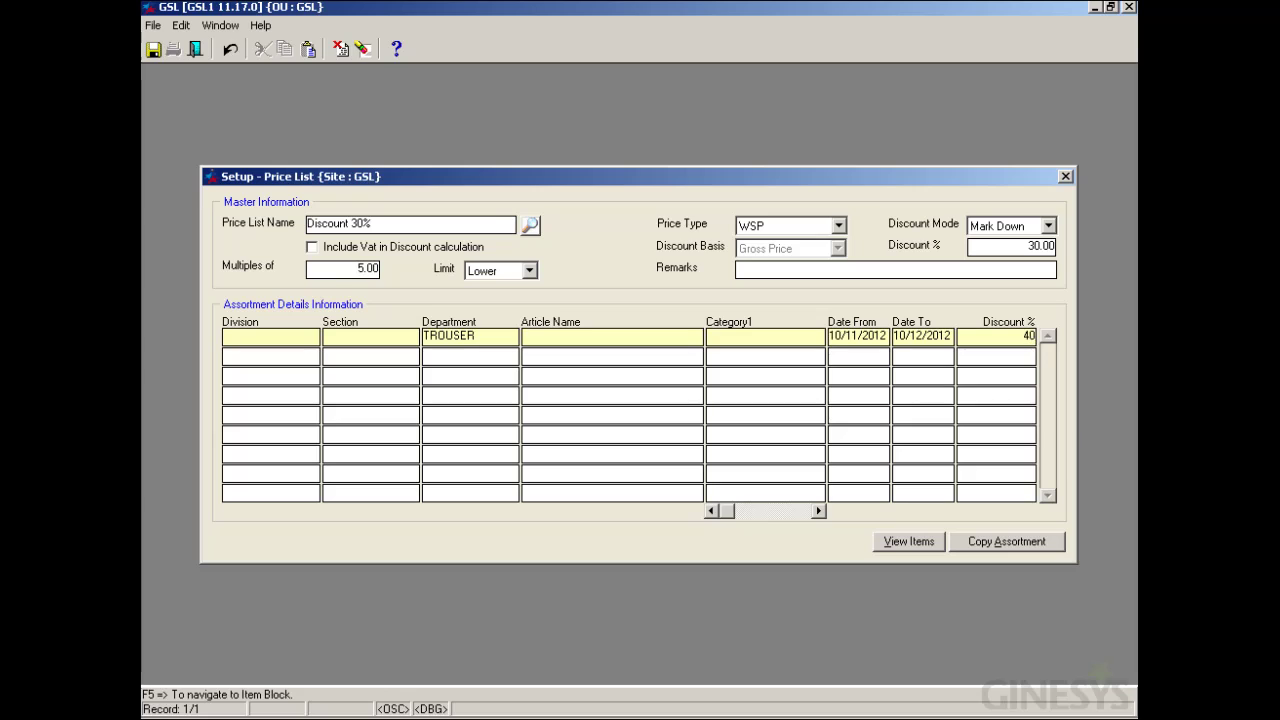
click(913, 549)
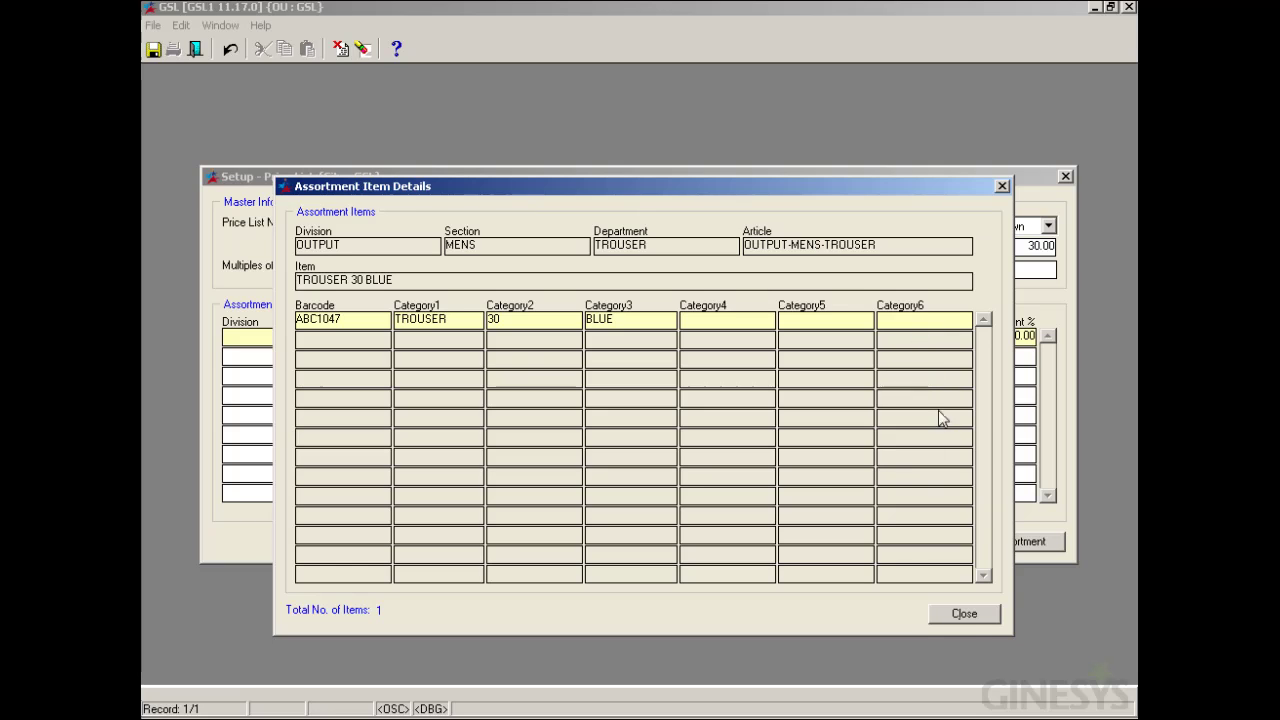
click(964, 613)
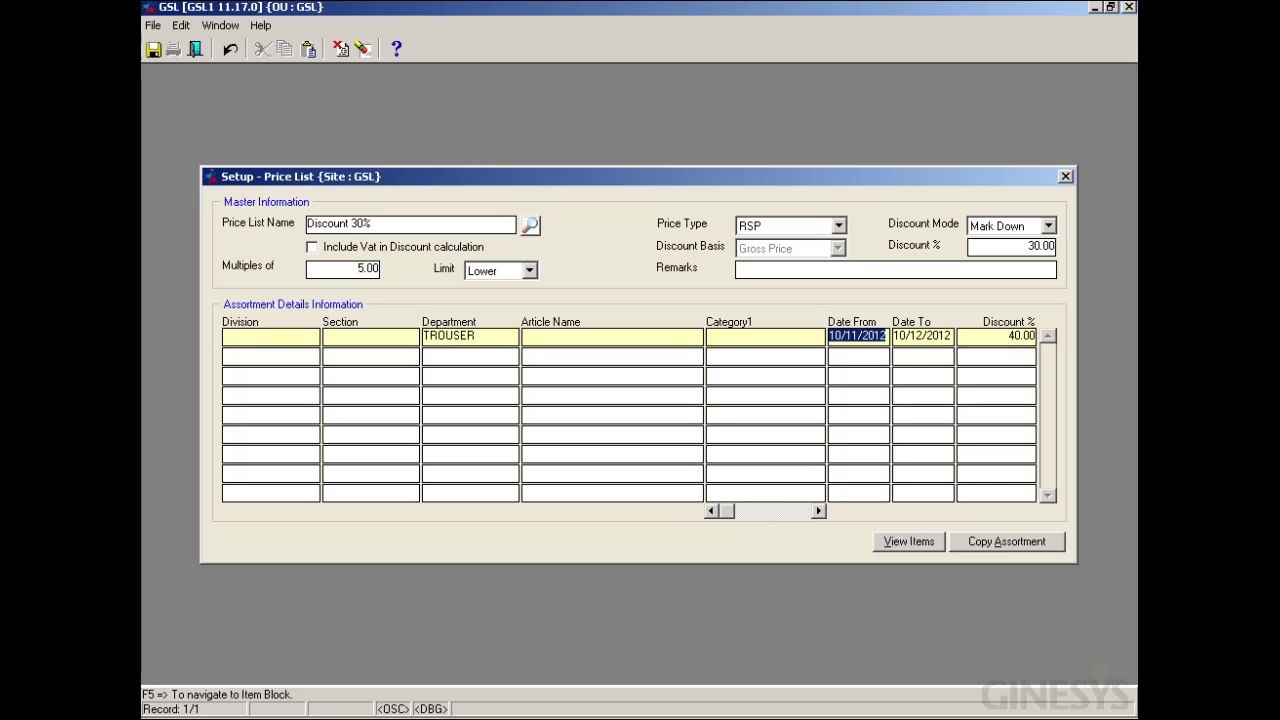
Step: Add a second assortment row for the TROUSER department with a 45% discount from 11/12/2012 to 30/12/2012
click(470, 356)
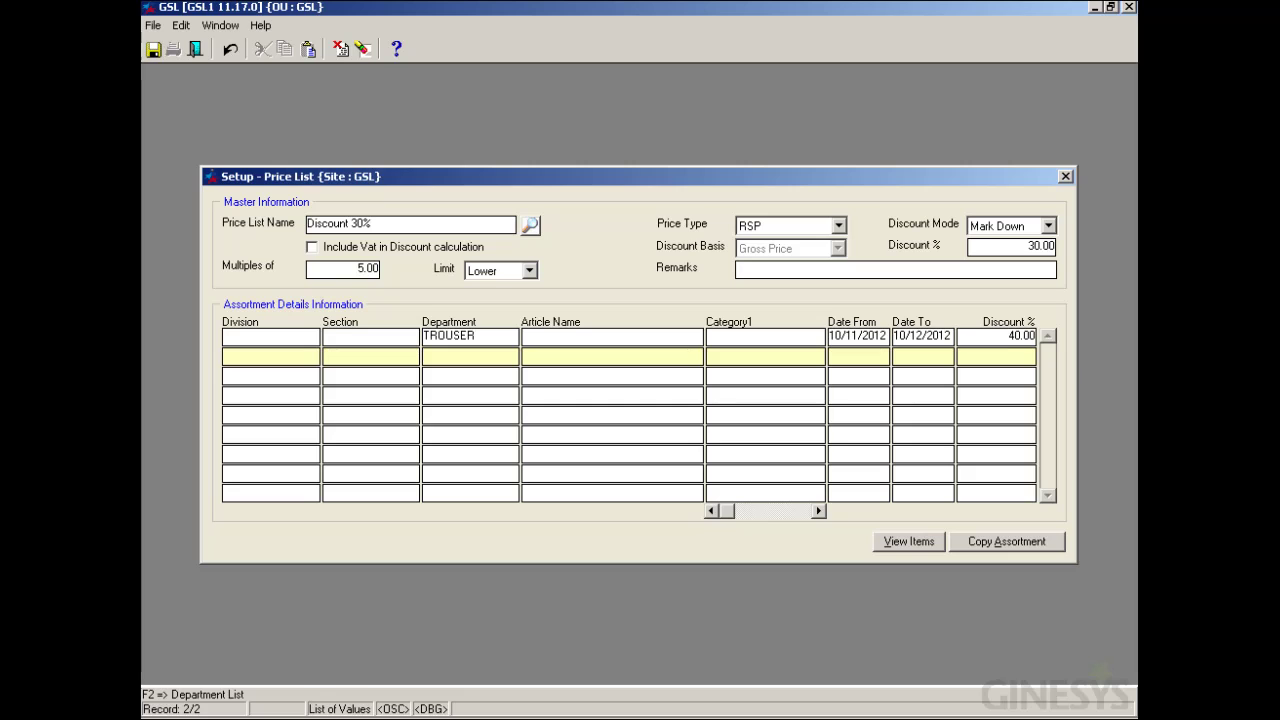
key(F2)
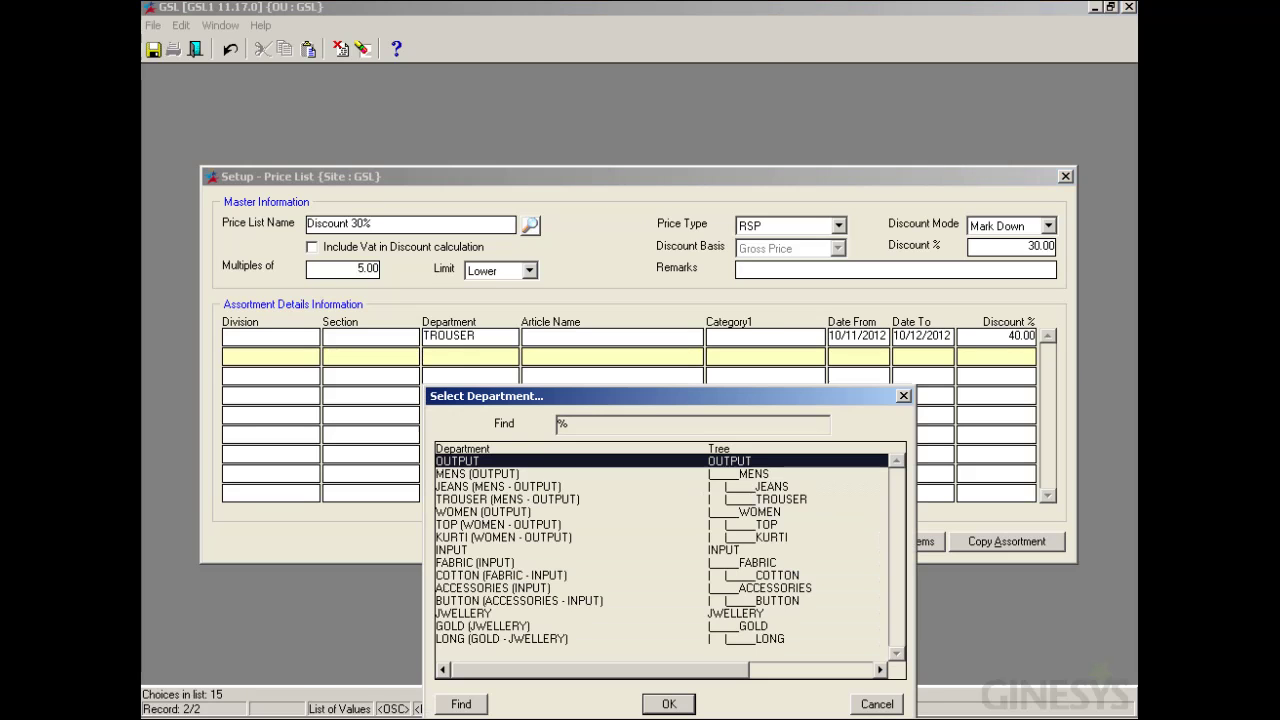
double_click(800, 502)
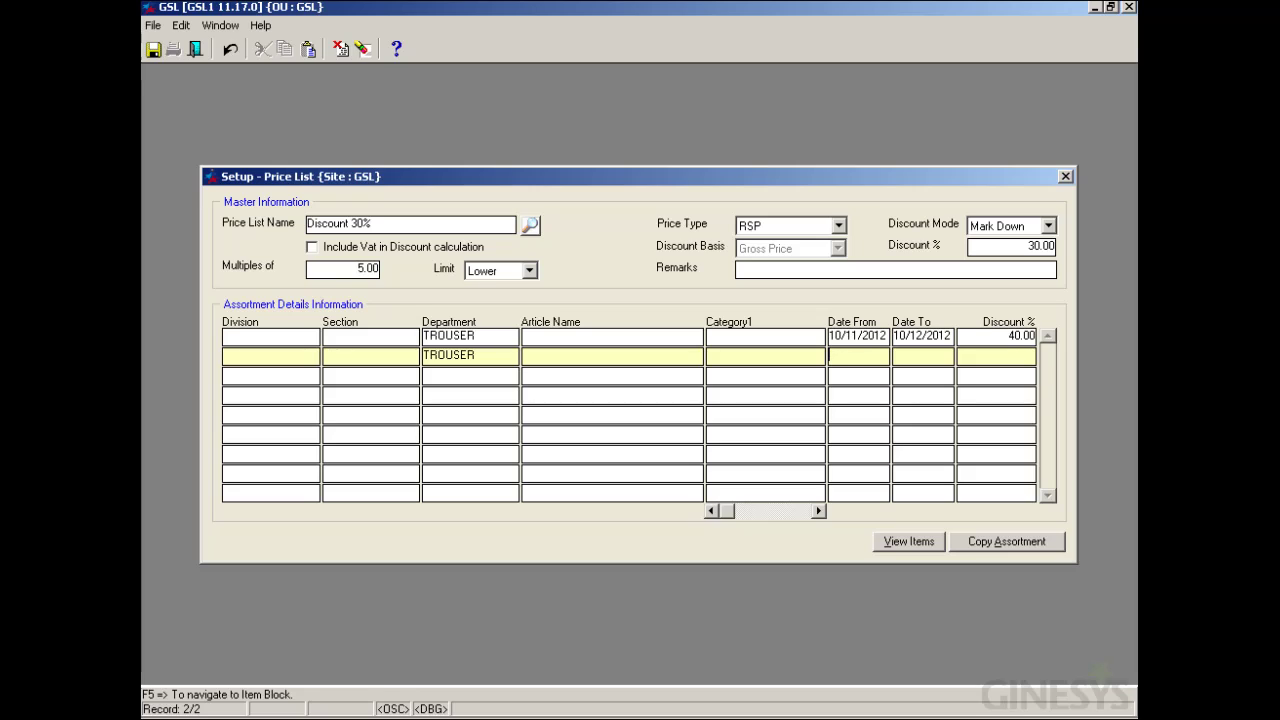
text(111212)
key(Tab)
text(301212)
key(Tab)
text(45)
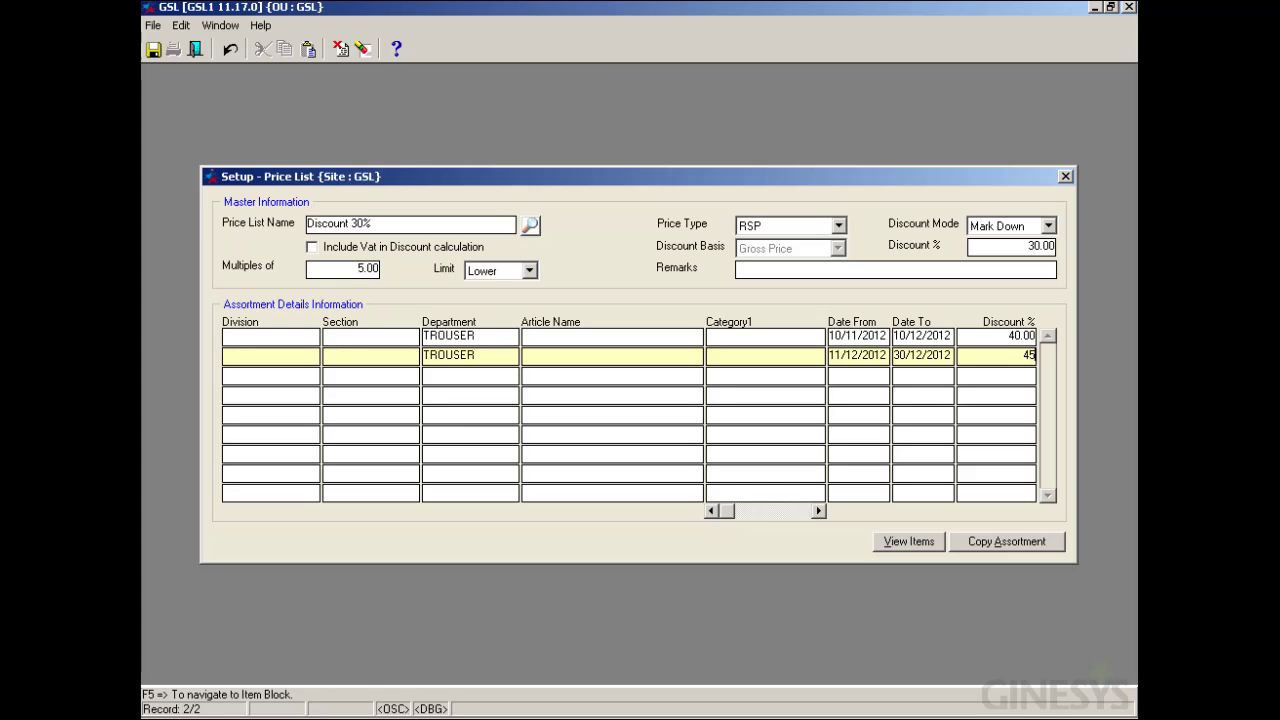
click(910, 356)
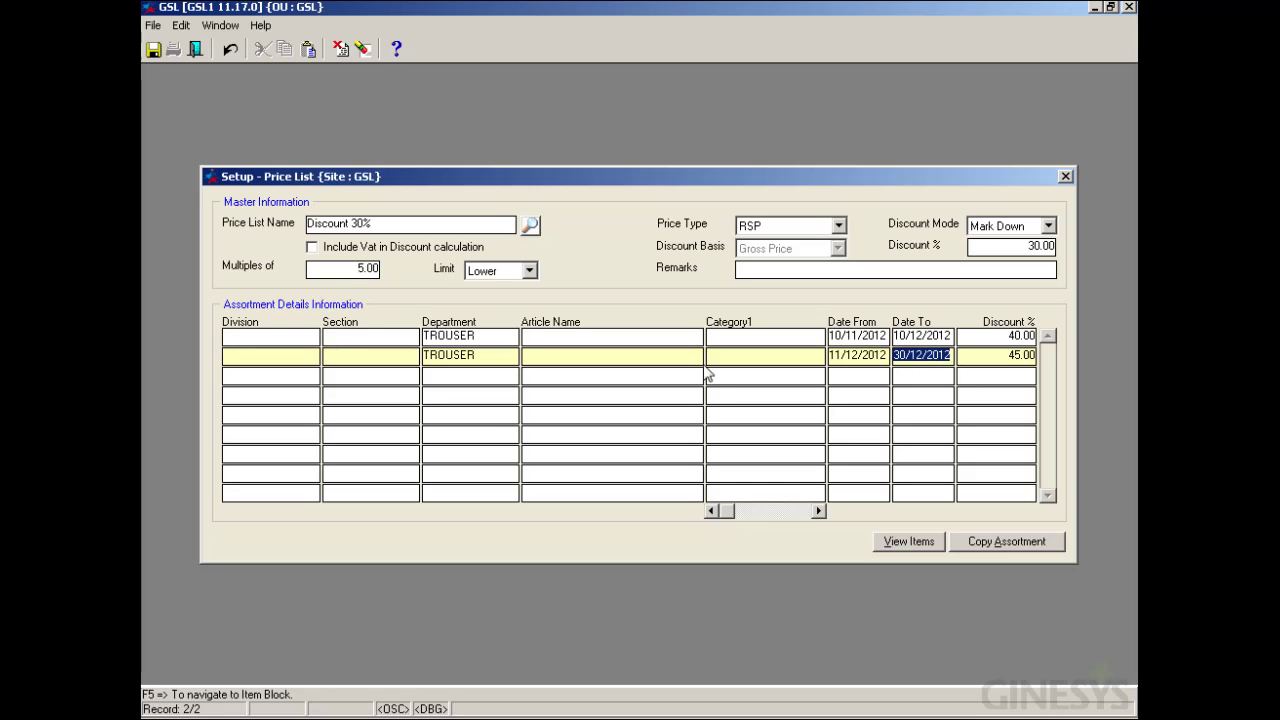
Step: Copy the first TROUSER assortment into a new third row
click(472, 337)
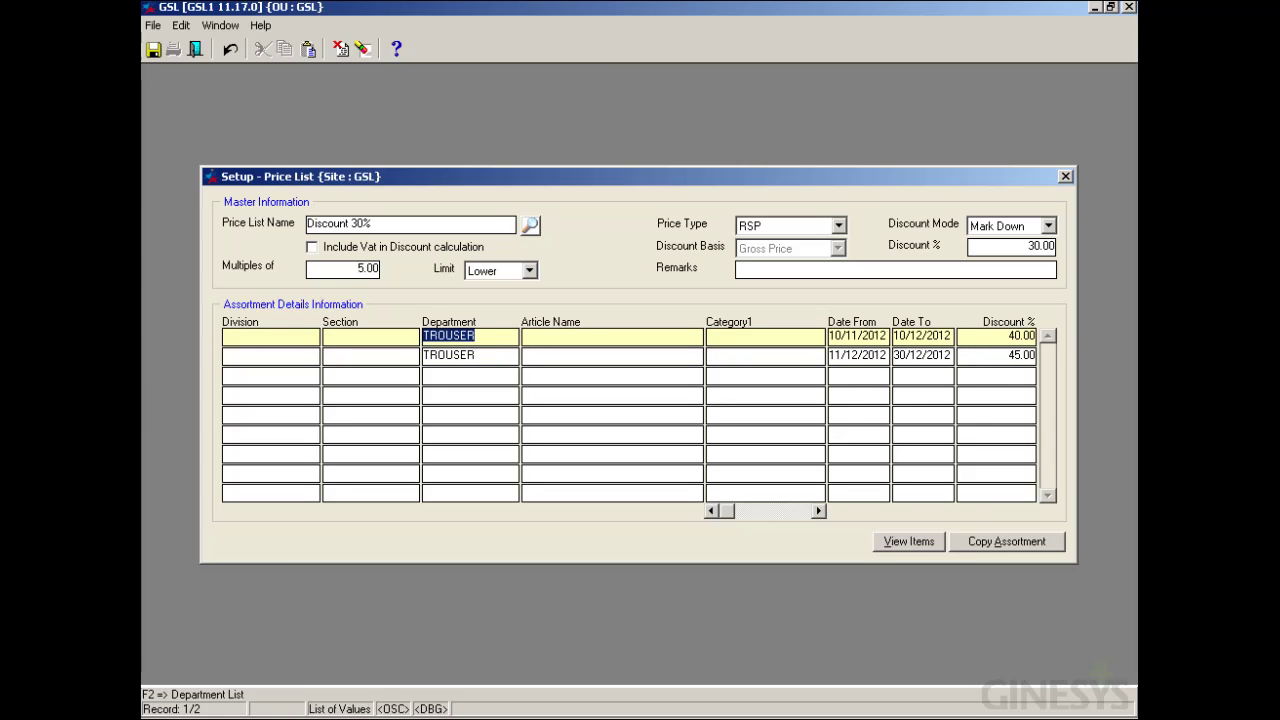
click(992, 546)
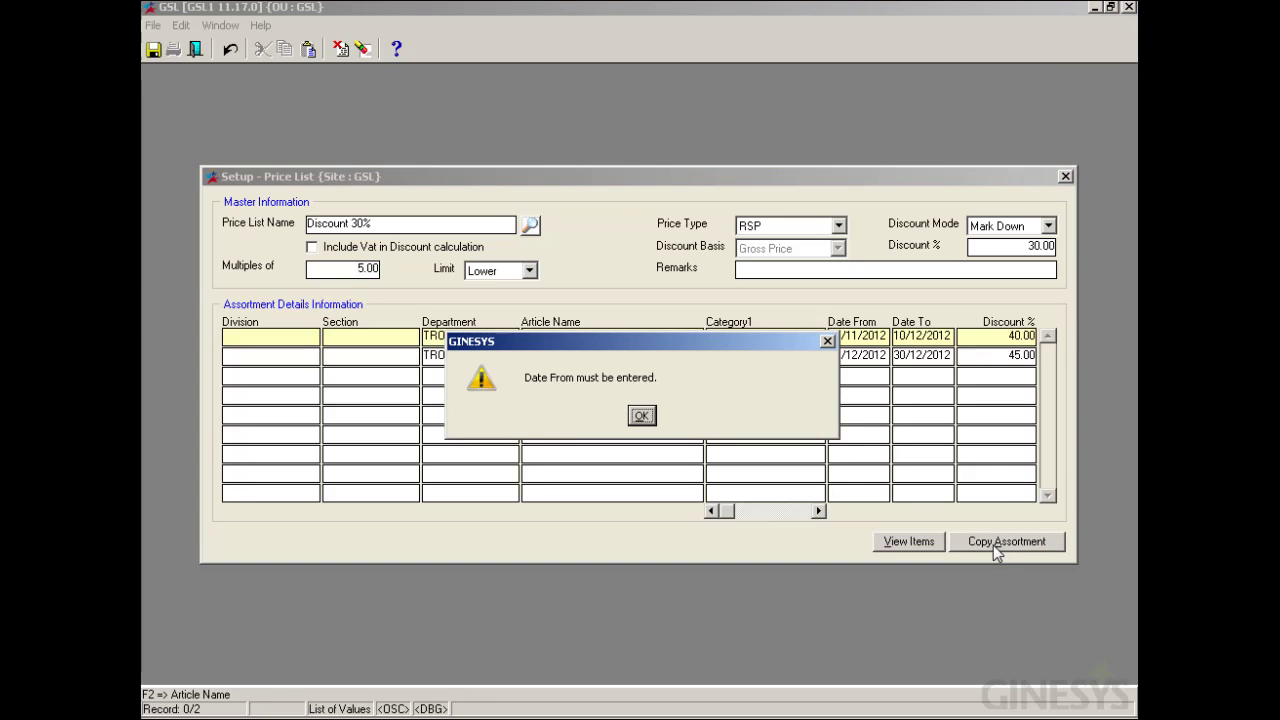
click(642, 415)
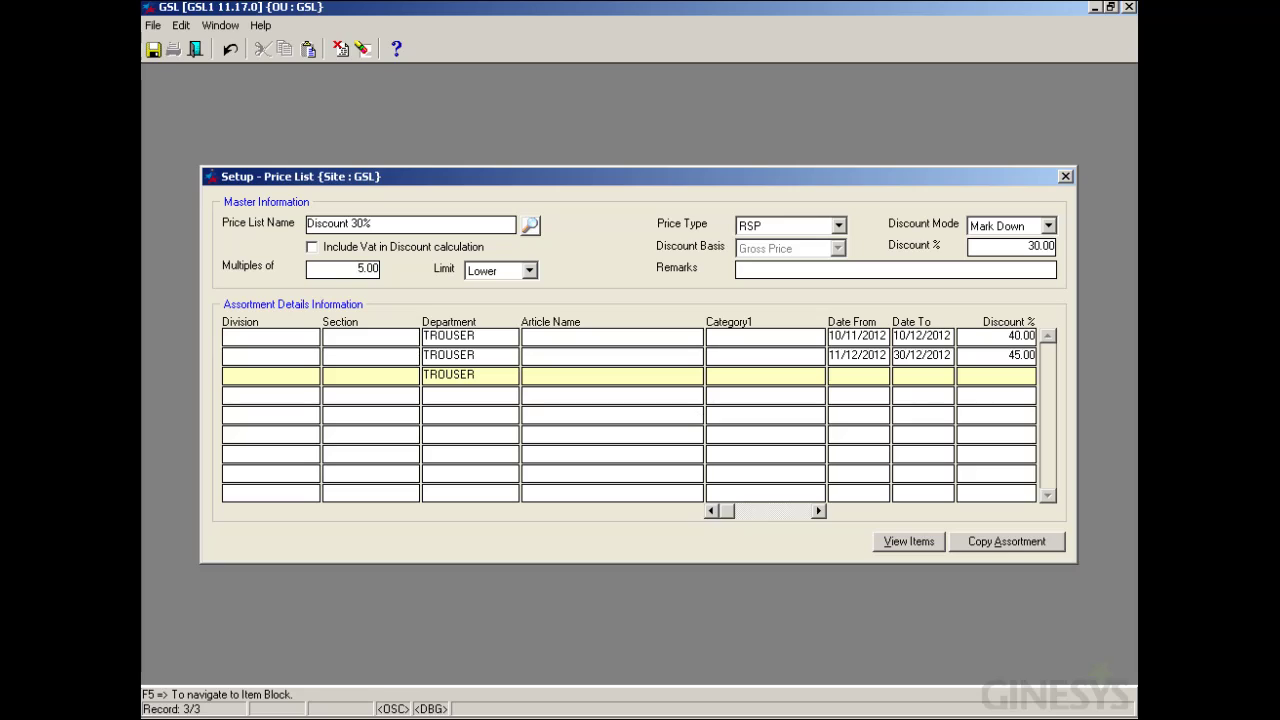
Step: Set the copied TROUSER row's start date to 10/11/2012, fill in its end date and give it a 50% discount
text(10/11/2012)
key(Tab)
text(01)
text(1)
text(013)
key(Tab)
text(50)
key(Up)
key(Down)
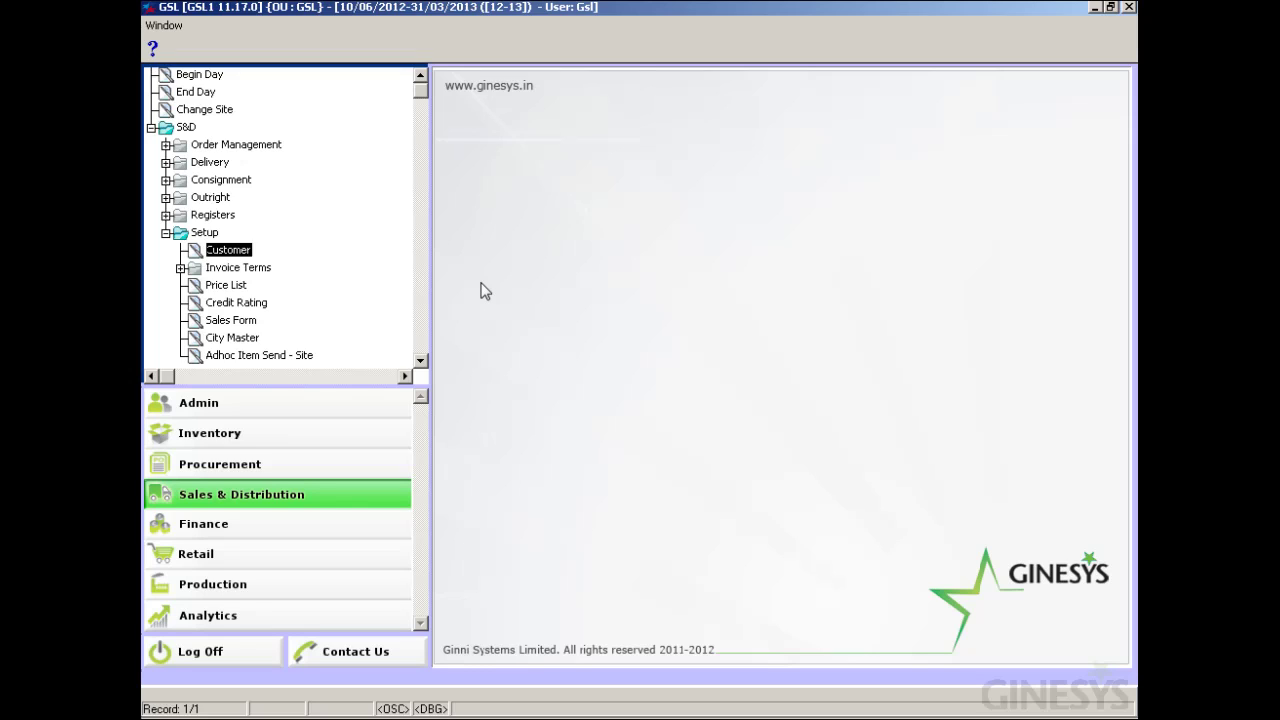
Step: Open the customer setup and load the Siddharth Traders customer record
double_click(238, 251)
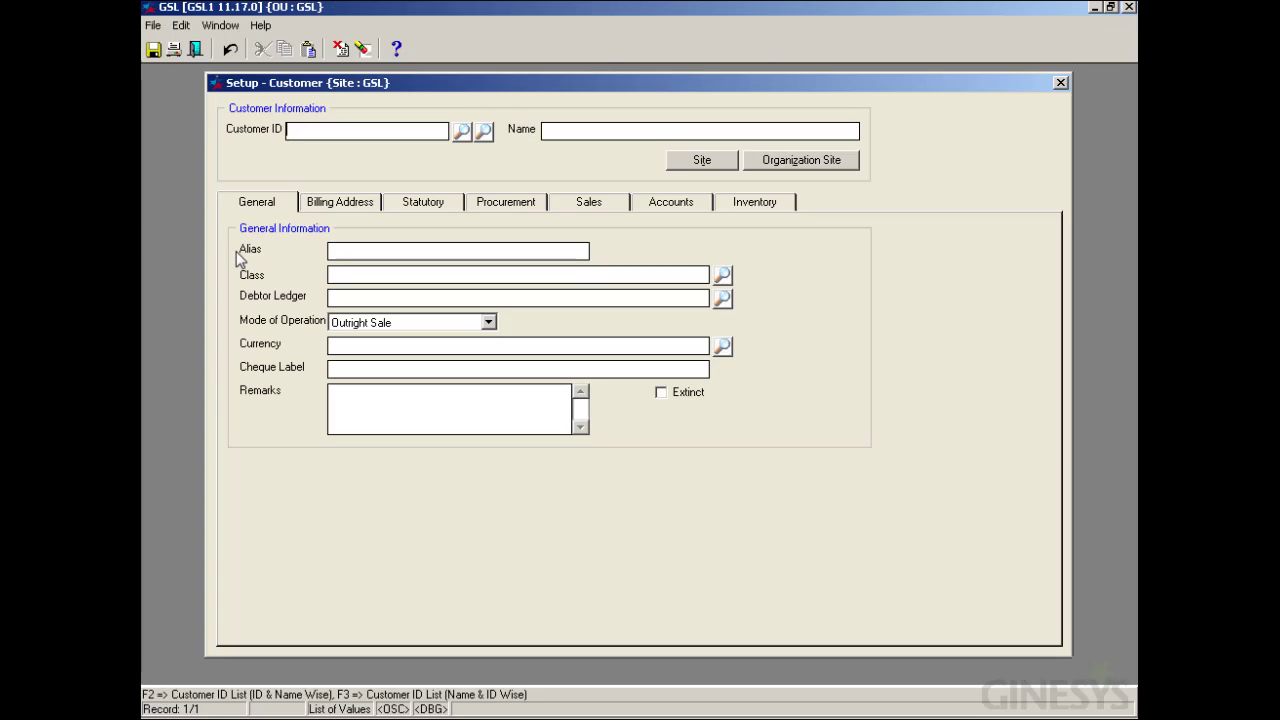
key(F2)
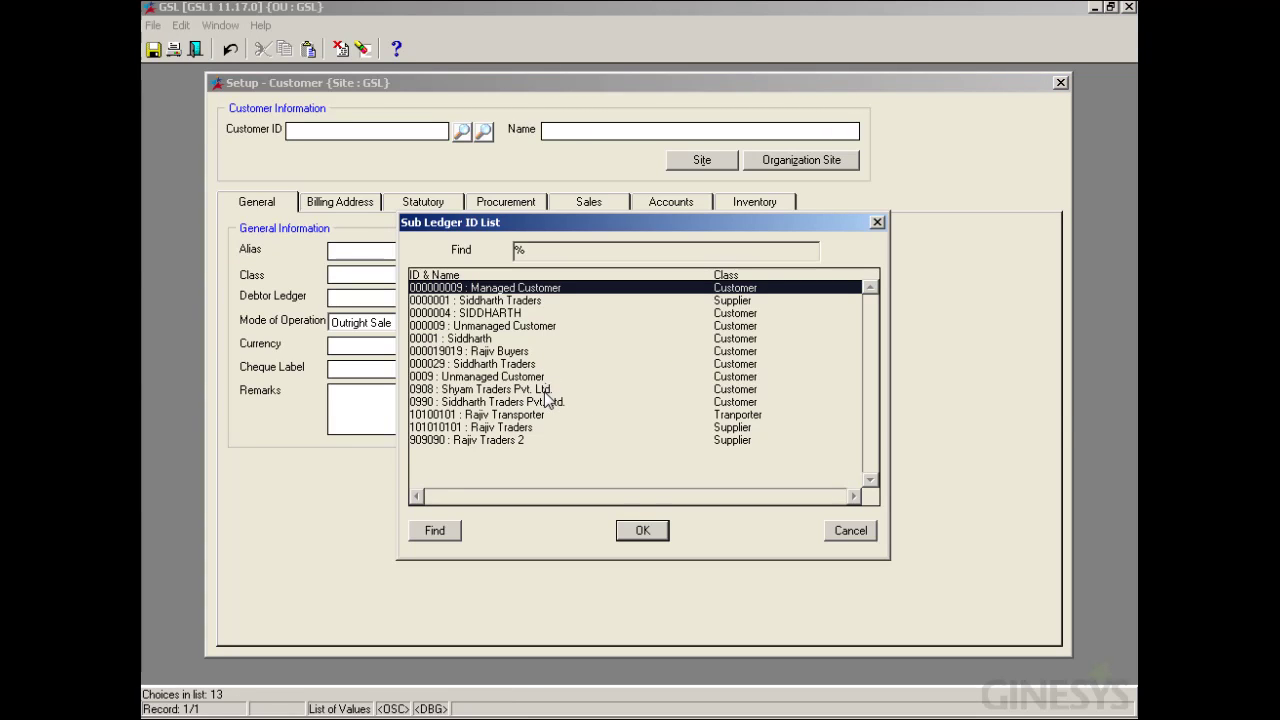
double_click(538, 365)
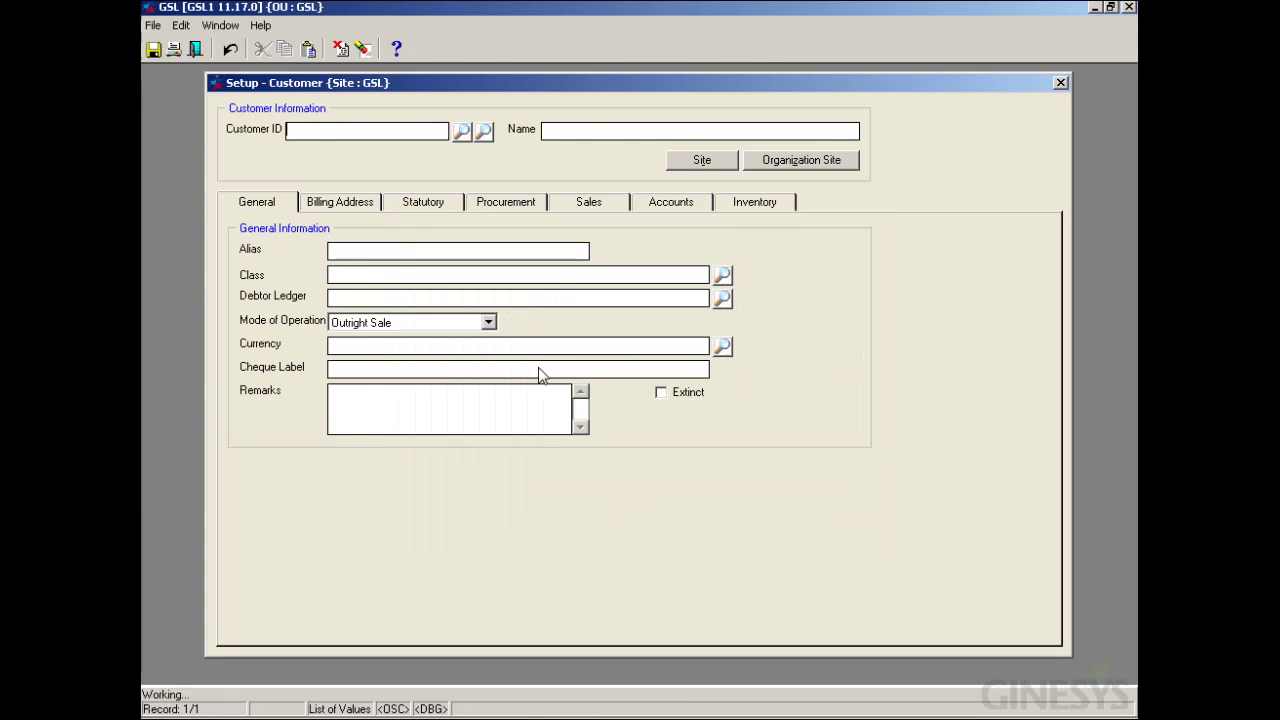
Step: Set the VAT region of the customer's Kolkata site to WB in its site details
click(710, 167)
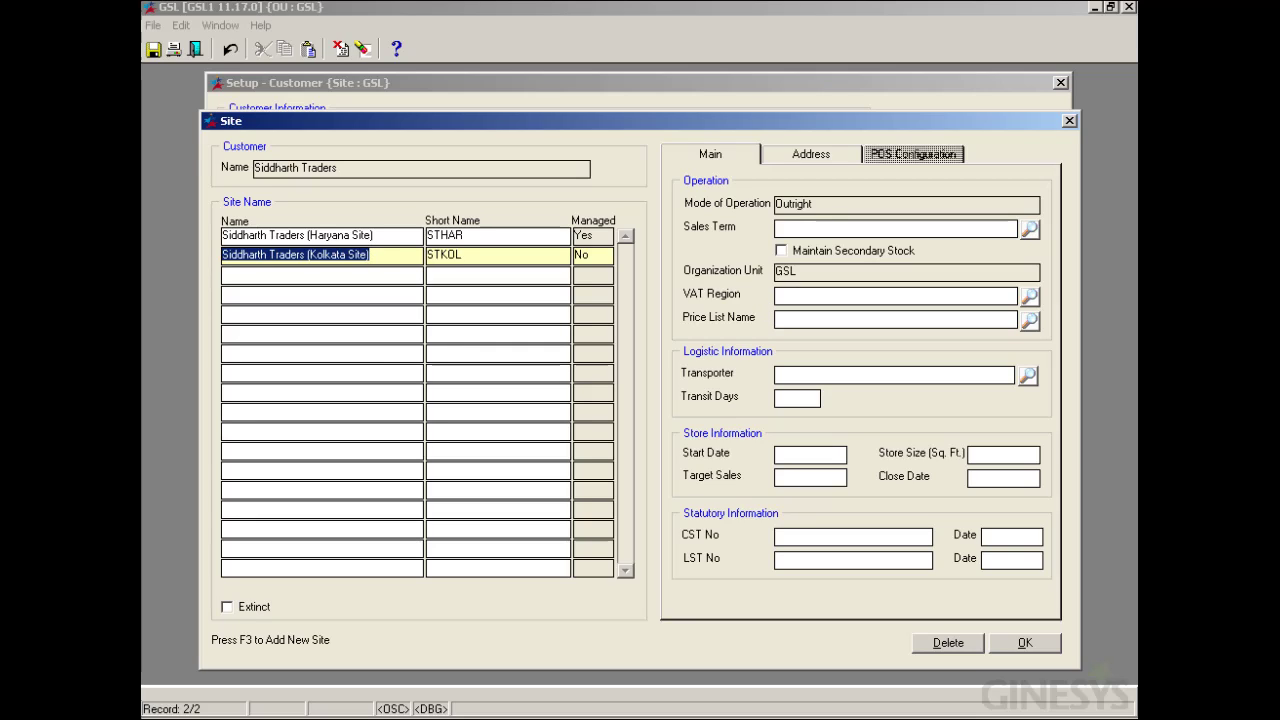
text())
click(1029, 296)
click(836, 413)
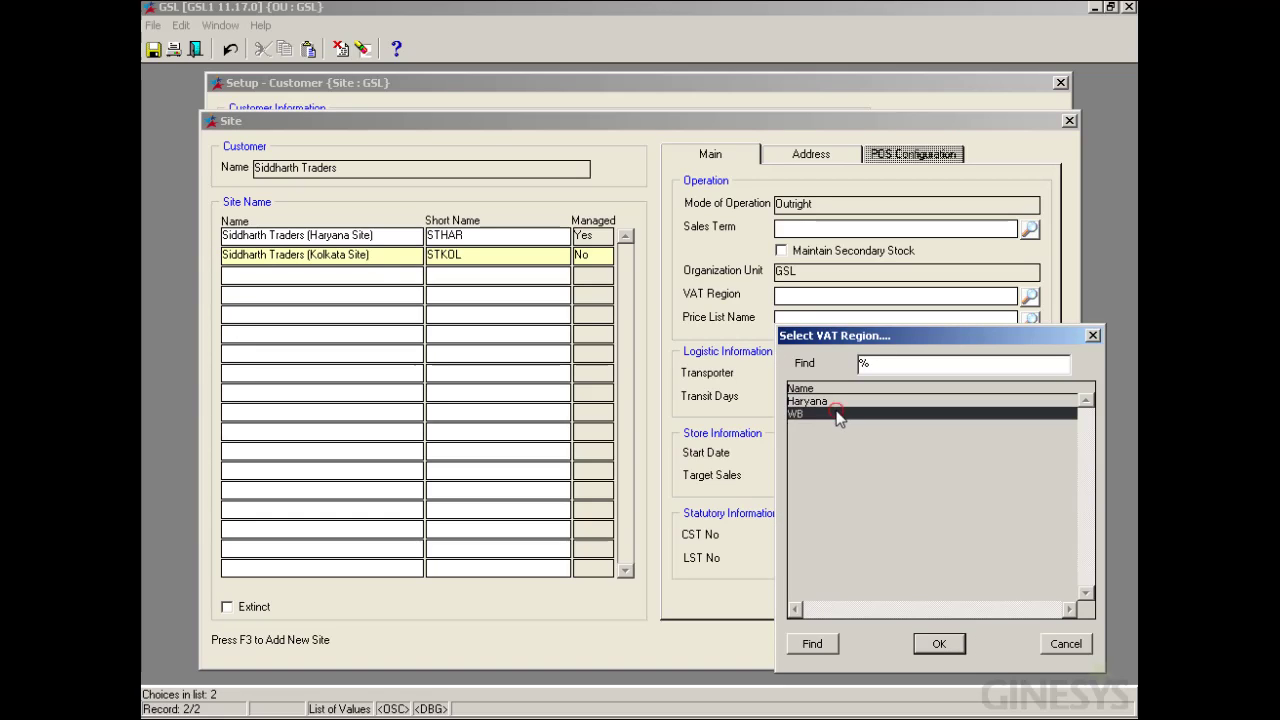
double_click(836, 413)
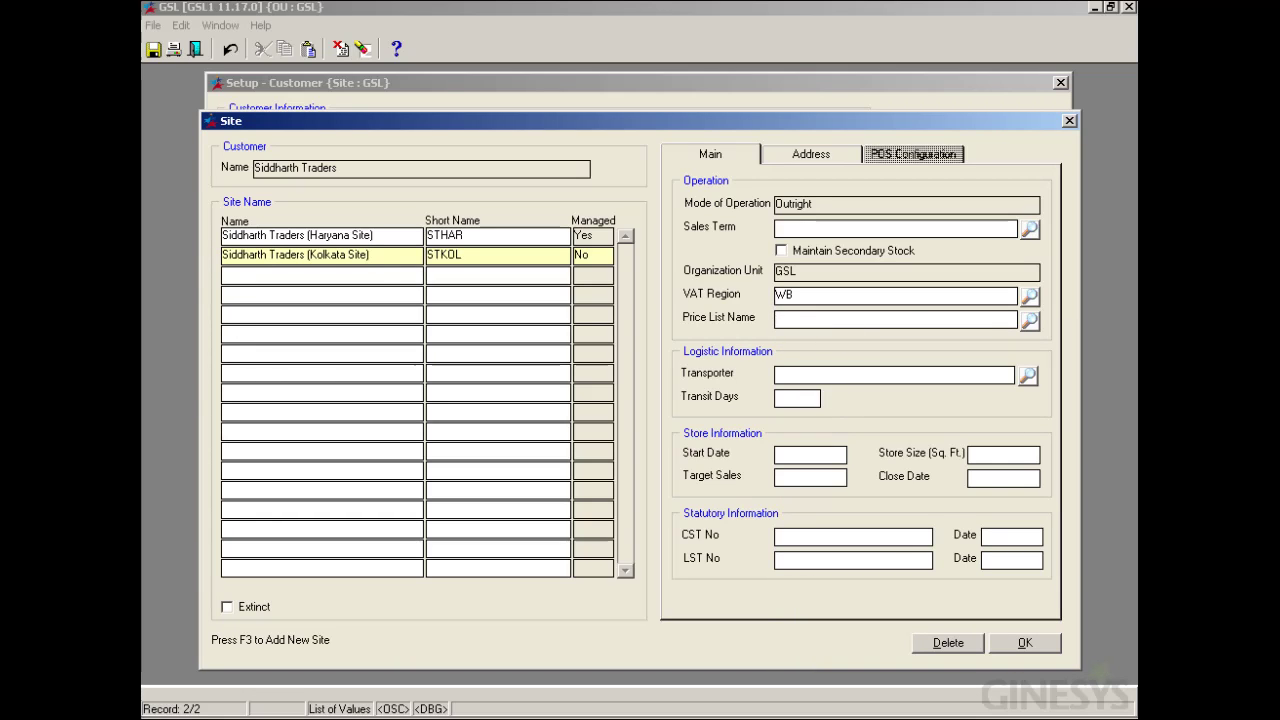
Step: Assign the Discount 30% price list to the Kolkata site and accept the site details
key(F9)
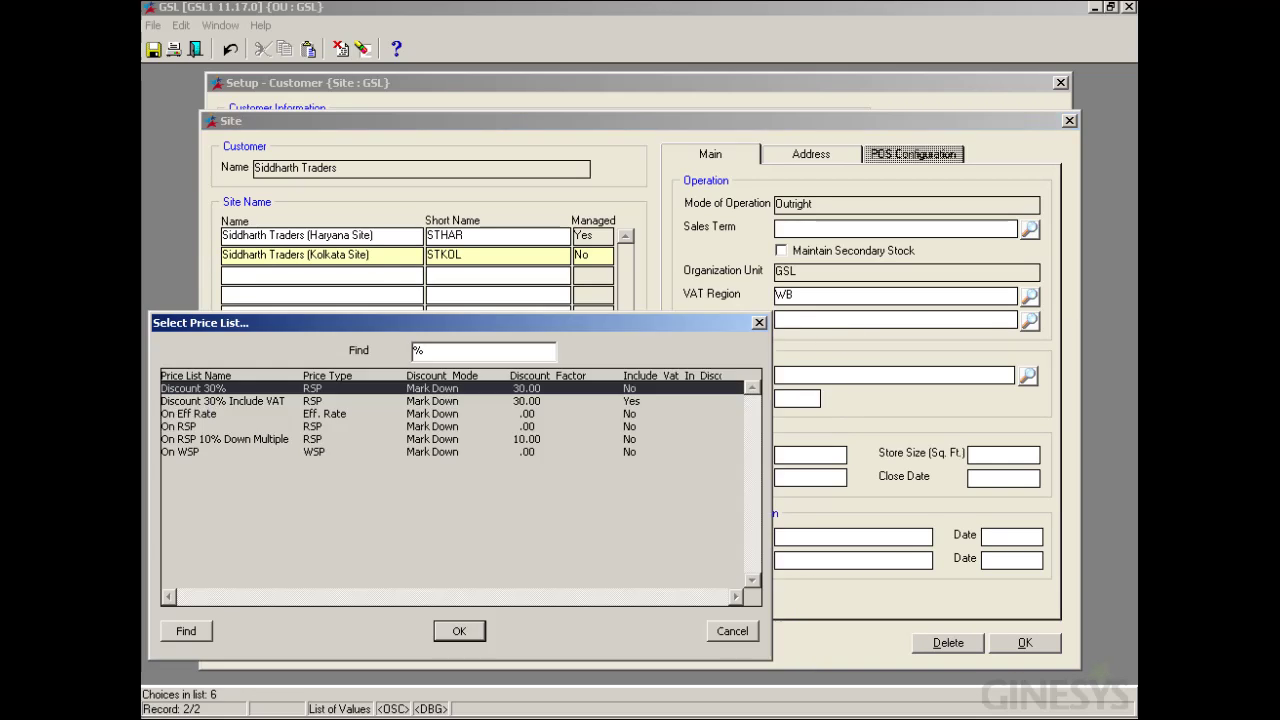
double_click(244, 393)
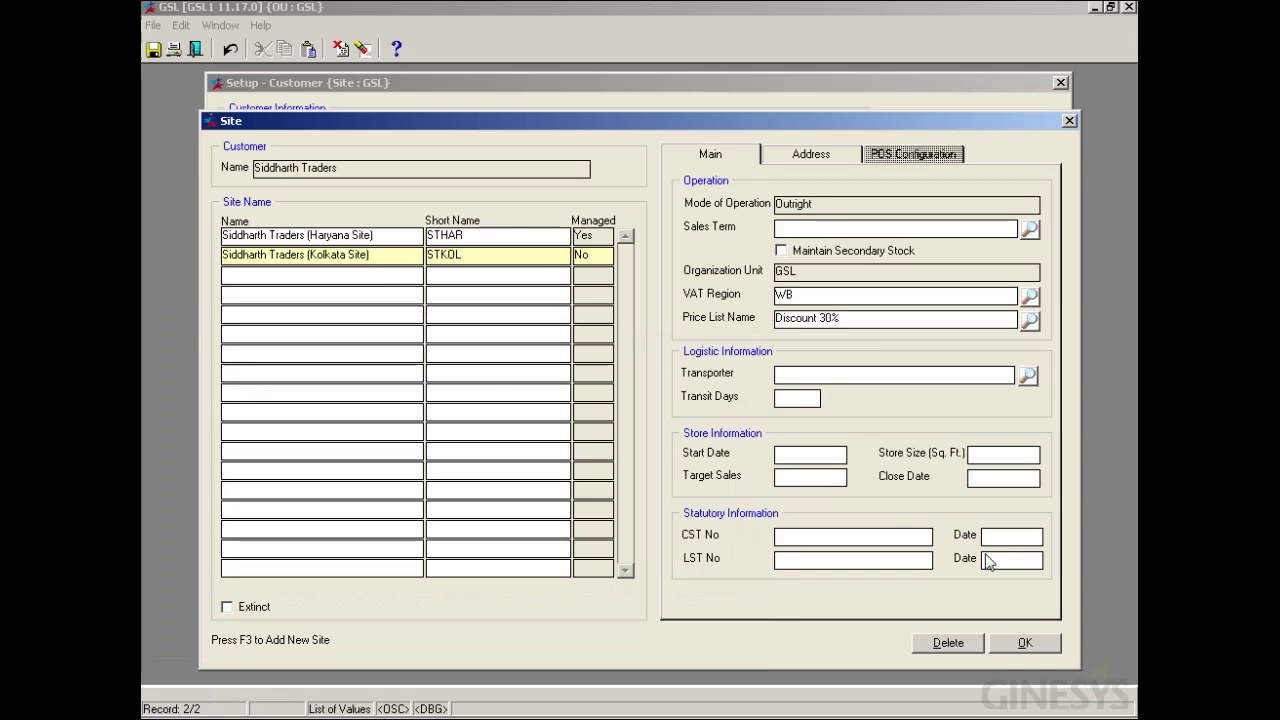
click(1031, 643)
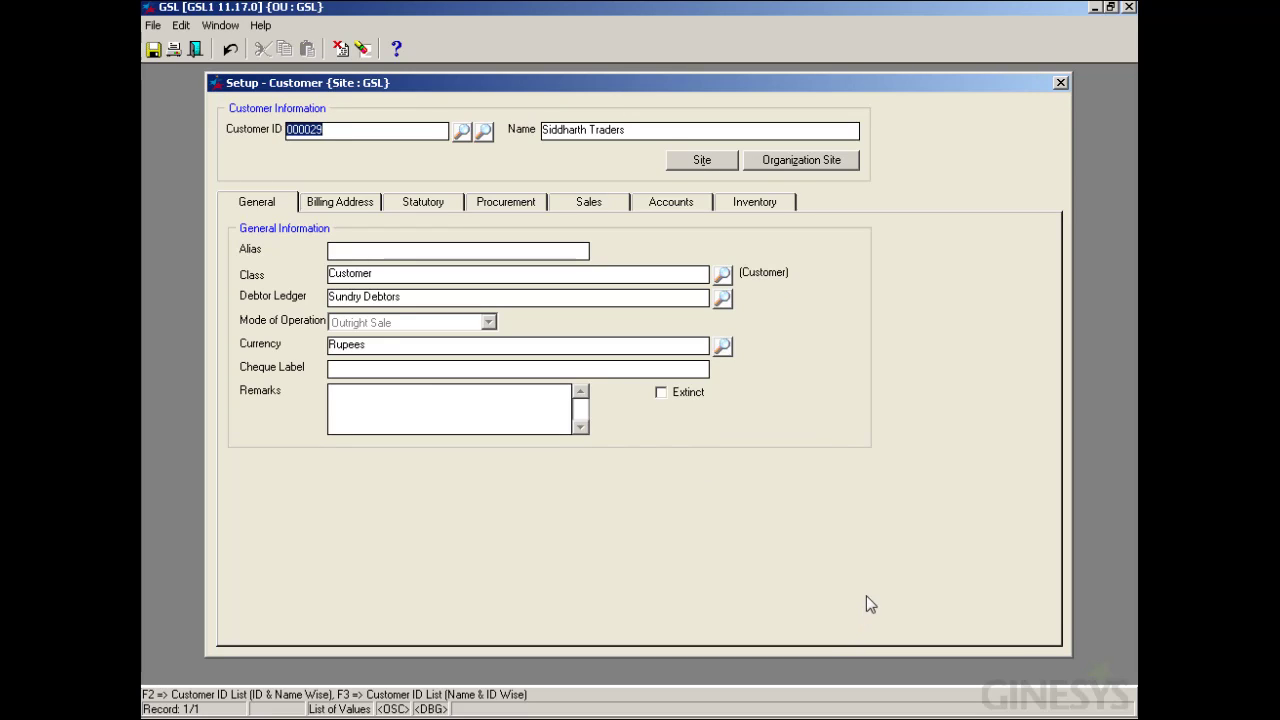
Step: In the customer's organization site details, assign the Discount 30% Include VAT price list to the Kolkata site
click(819, 162)
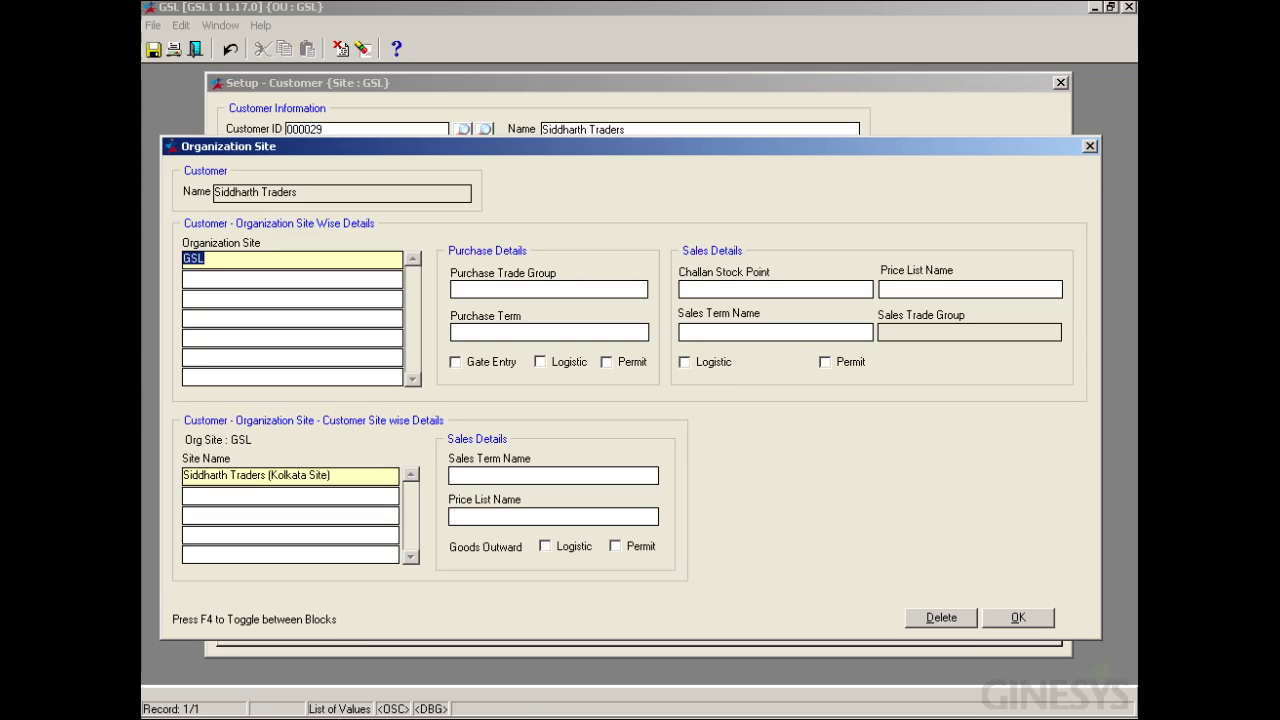
click(925, 288)
click(524, 521)
key(F9)
click(417, 302)
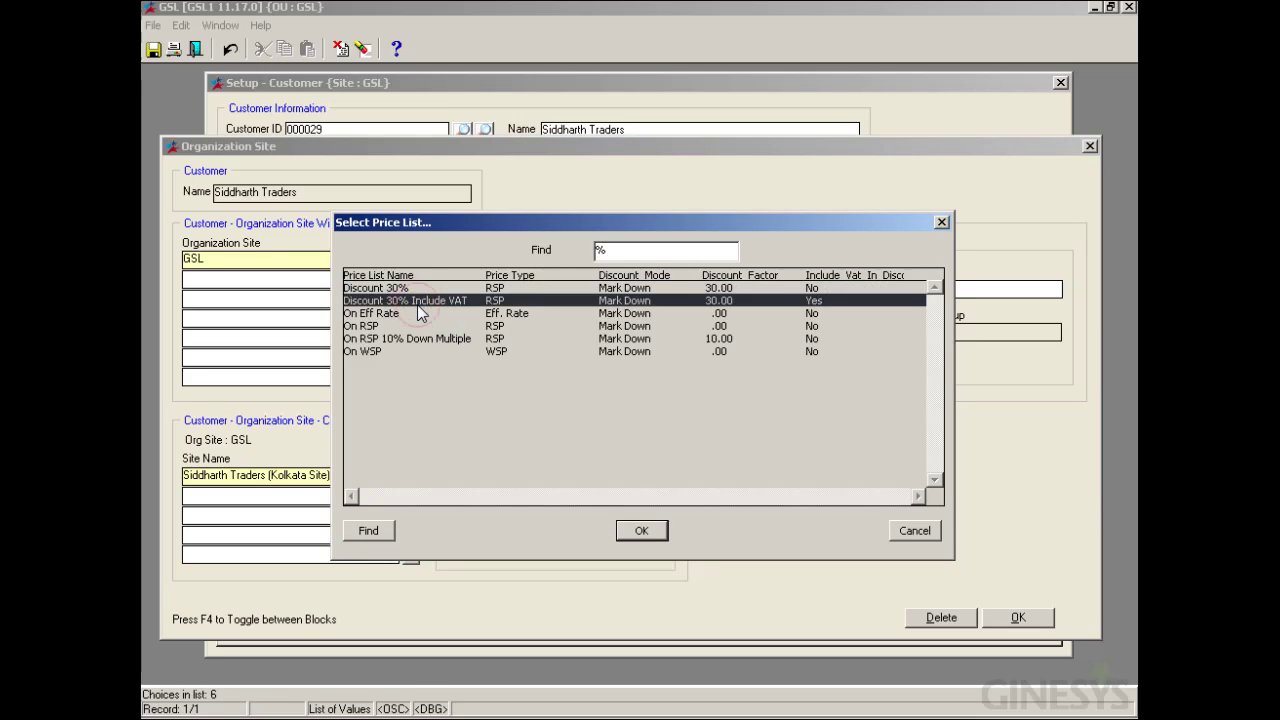
double_click(429, 303)
Step: Assign the On RSP price list to the GSL organization site's sales details and accept the organization site settings
click(918, 290)
key(F9)
double_click(500, 323)
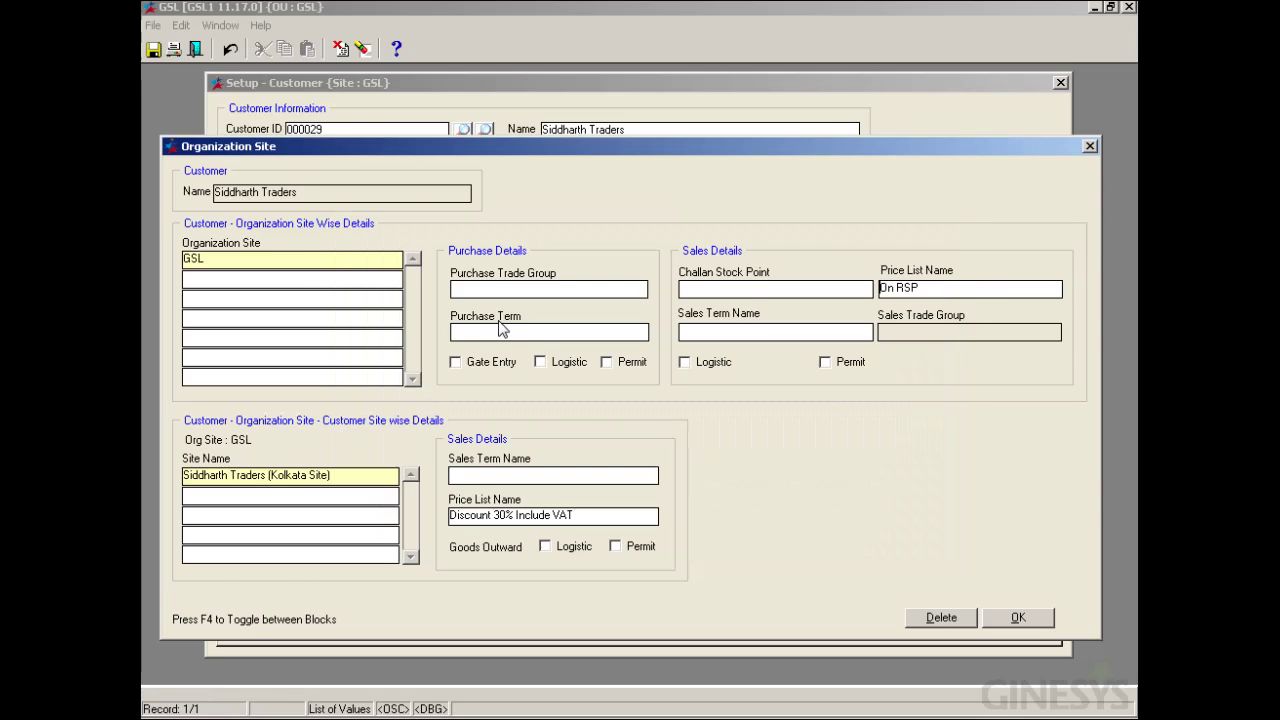
click(1019, 621)
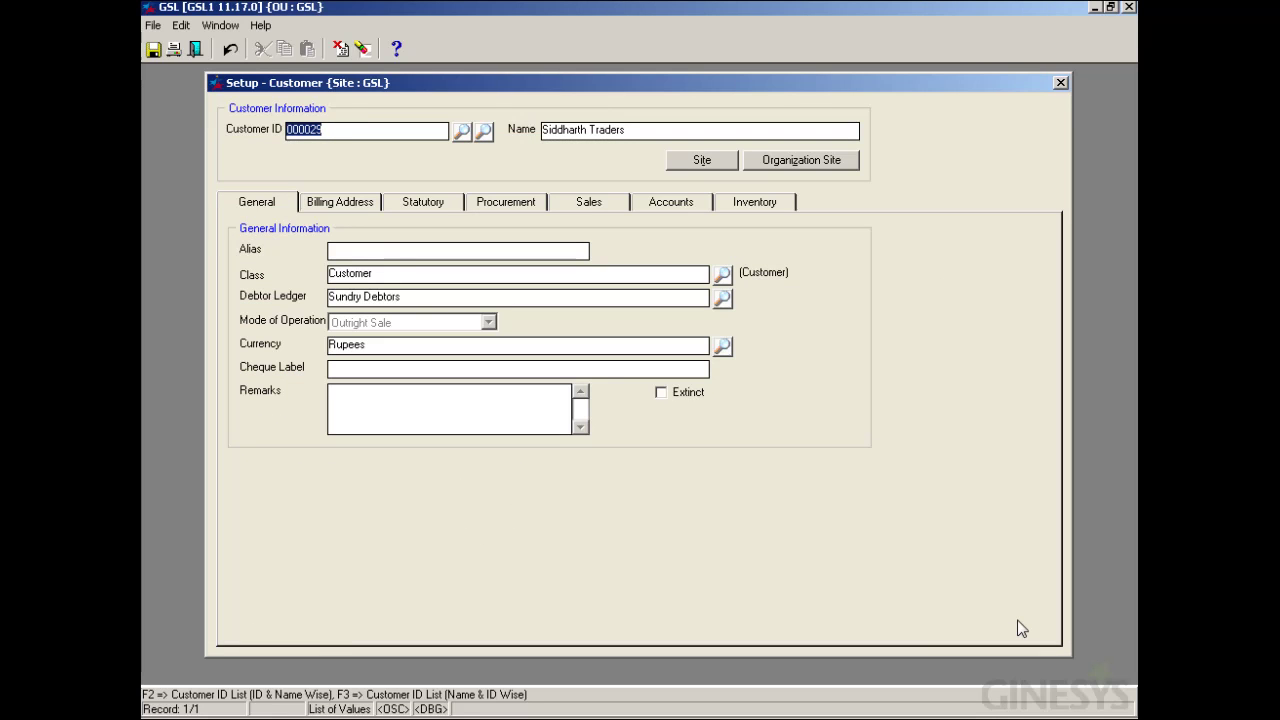
Step: Assign the Discount 30% Include VAT price list in the customer's own sales details and save the customer record without a sales term
click(590, 203)
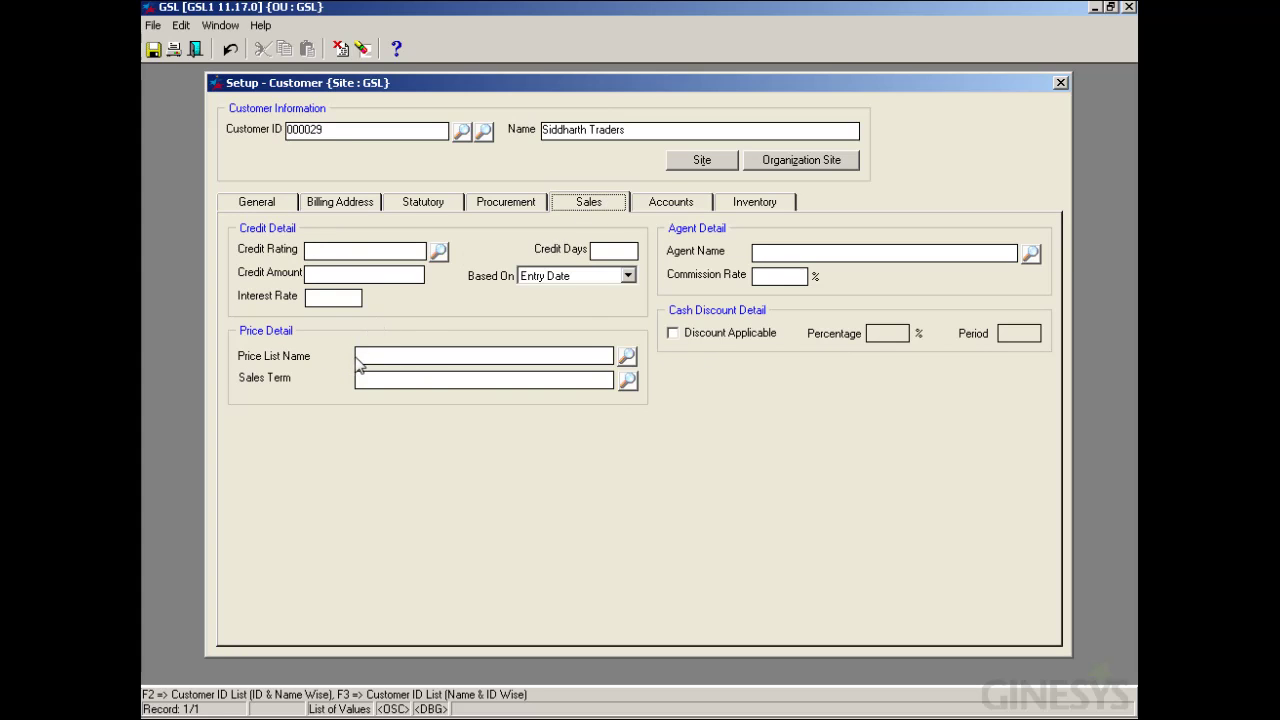
click(380, 356)
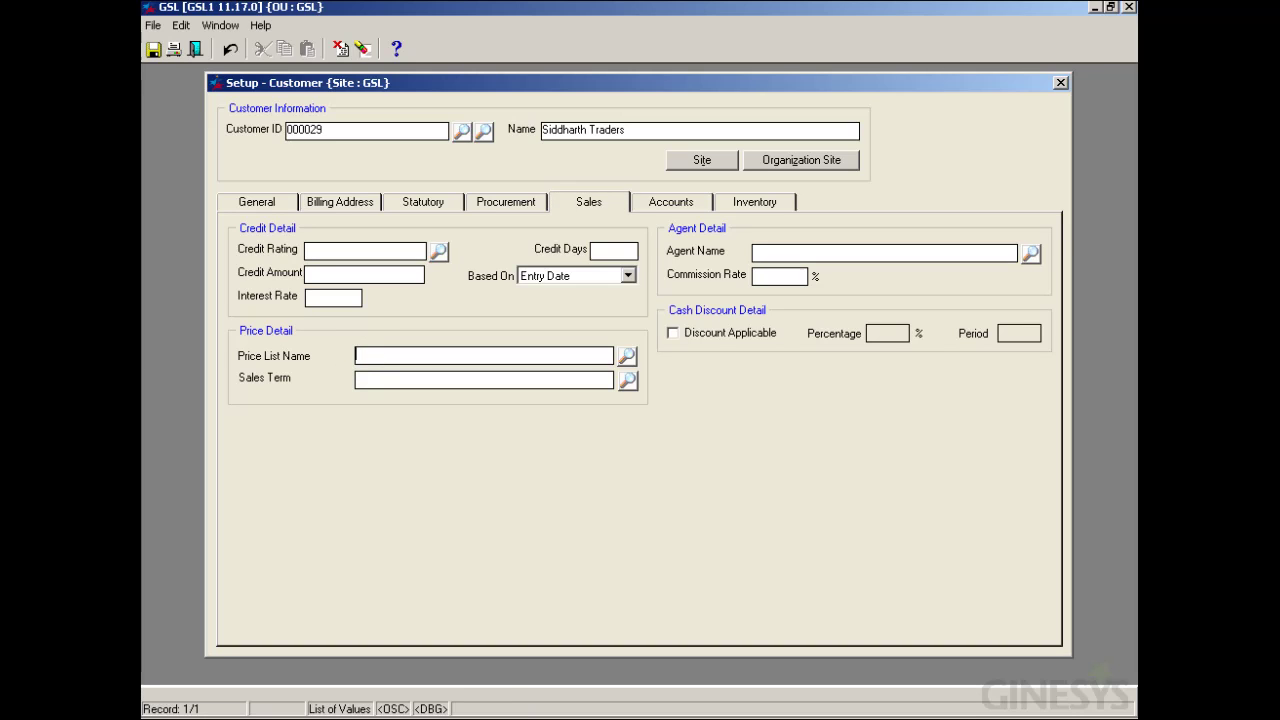
key(F9)
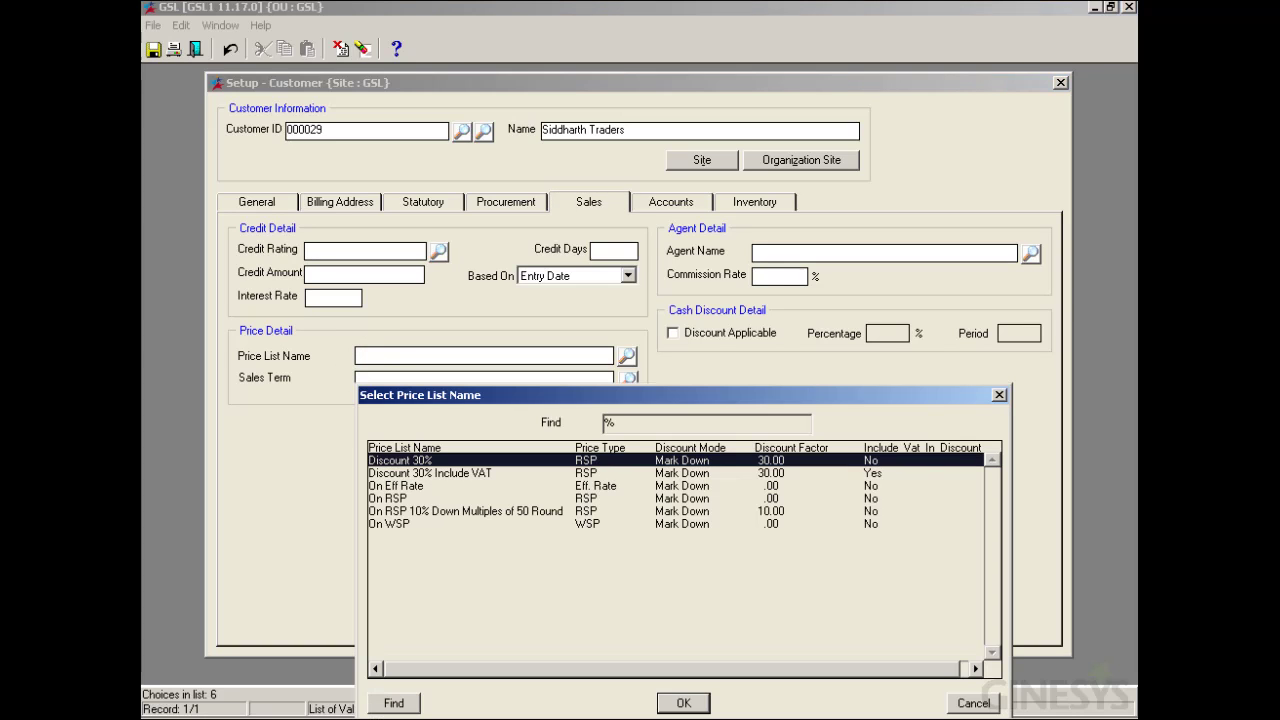
click(430, 473)
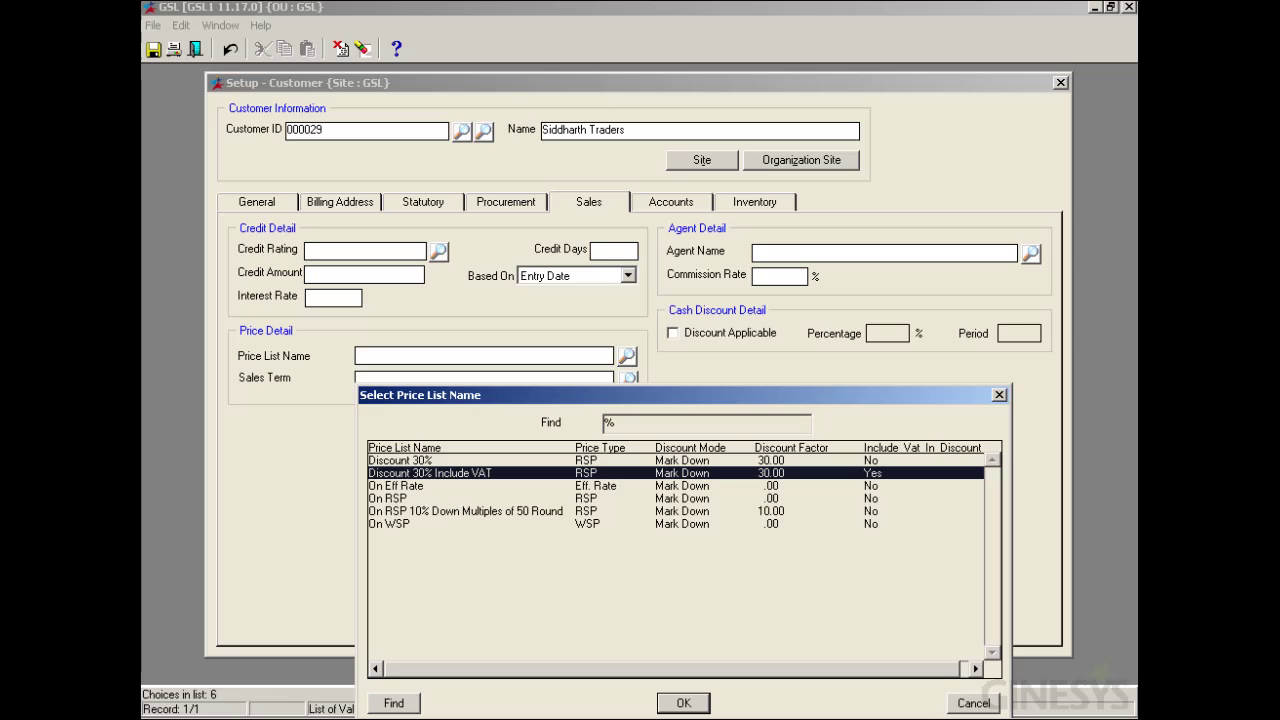
key(Return)
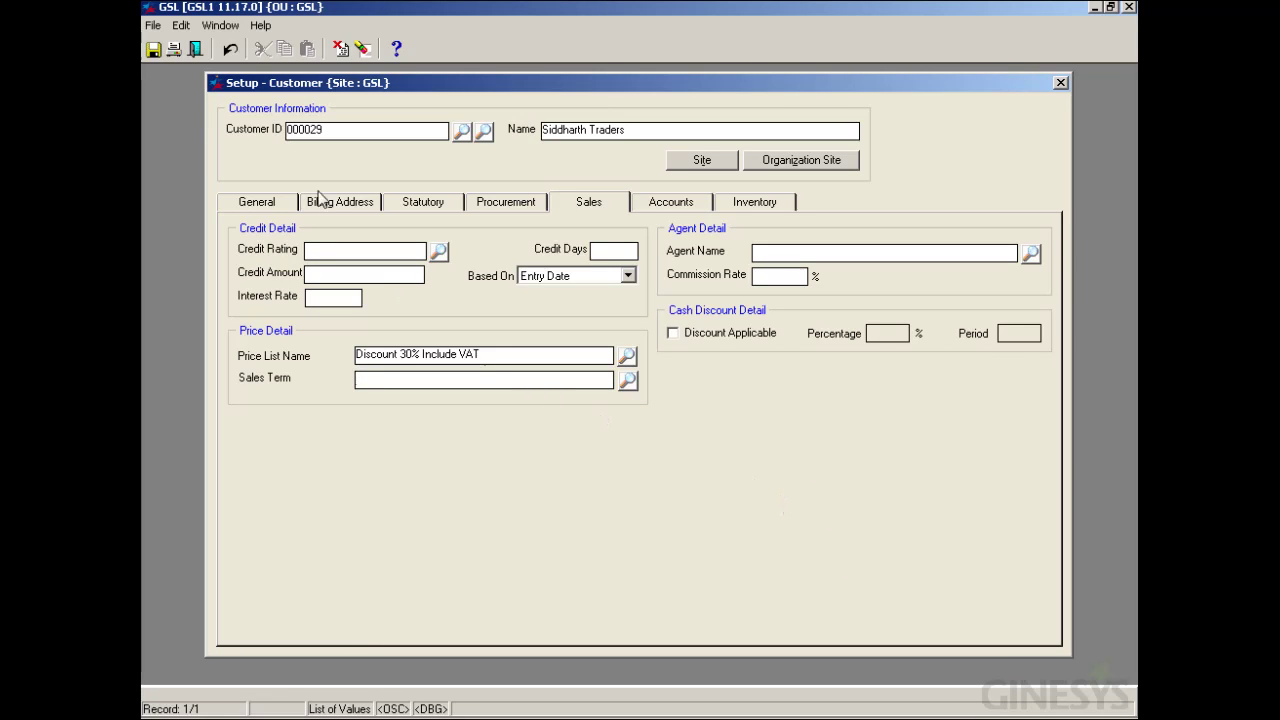
click(153, 48)
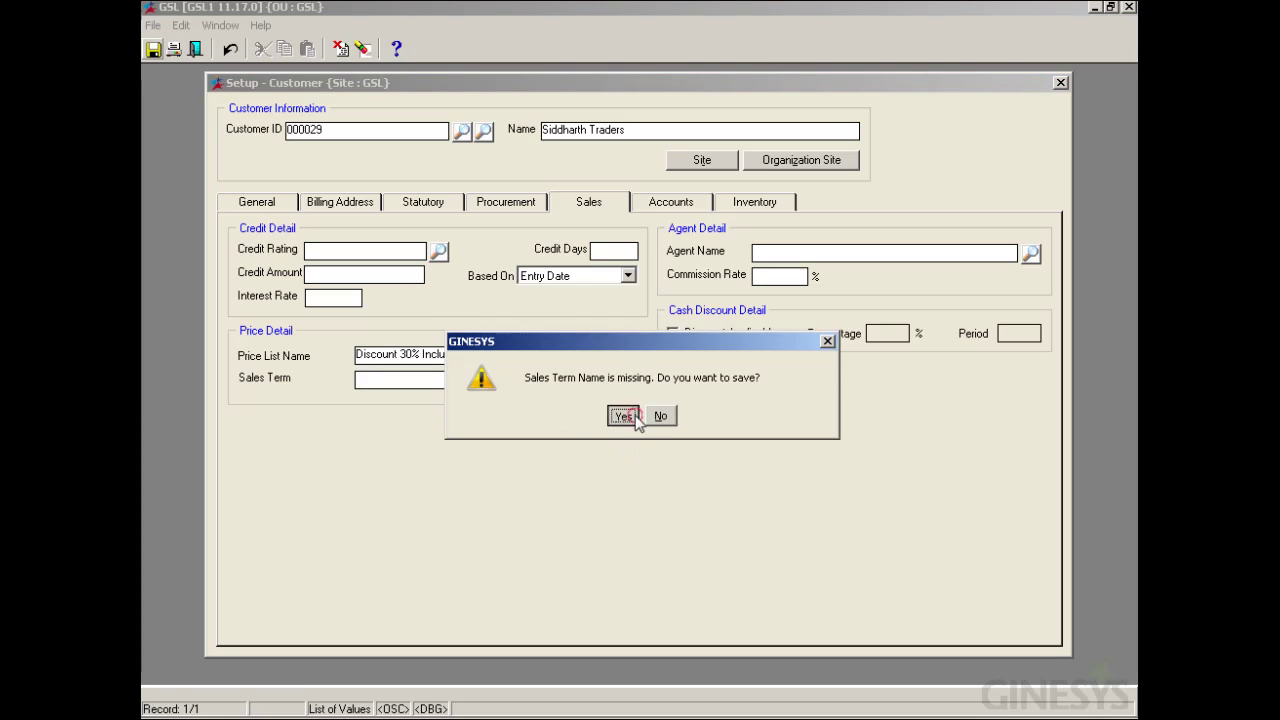
click(631, 414)
click(637, 416)
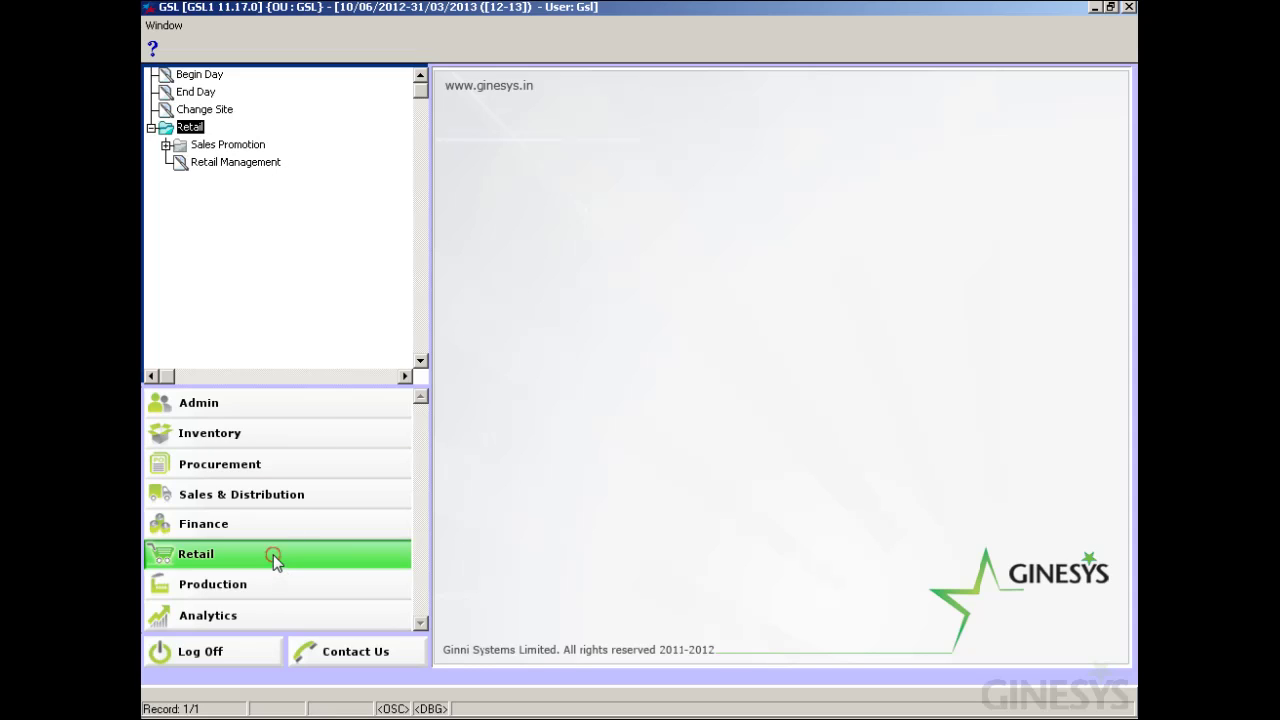
Step: Switch to Retail Management, widen the site name column in the site setup, and open Siddharth Traders (Haryana Site) for editing
click(250, 163)
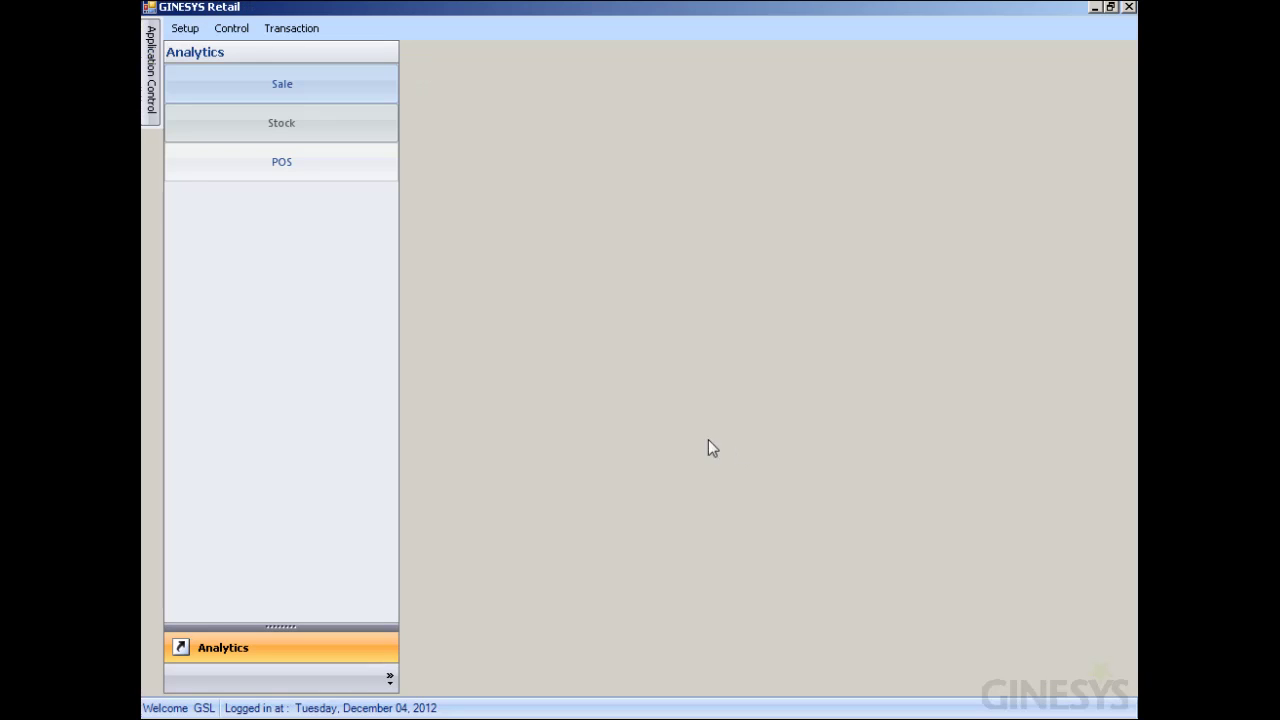
click(196, 31)
click(212, 62)
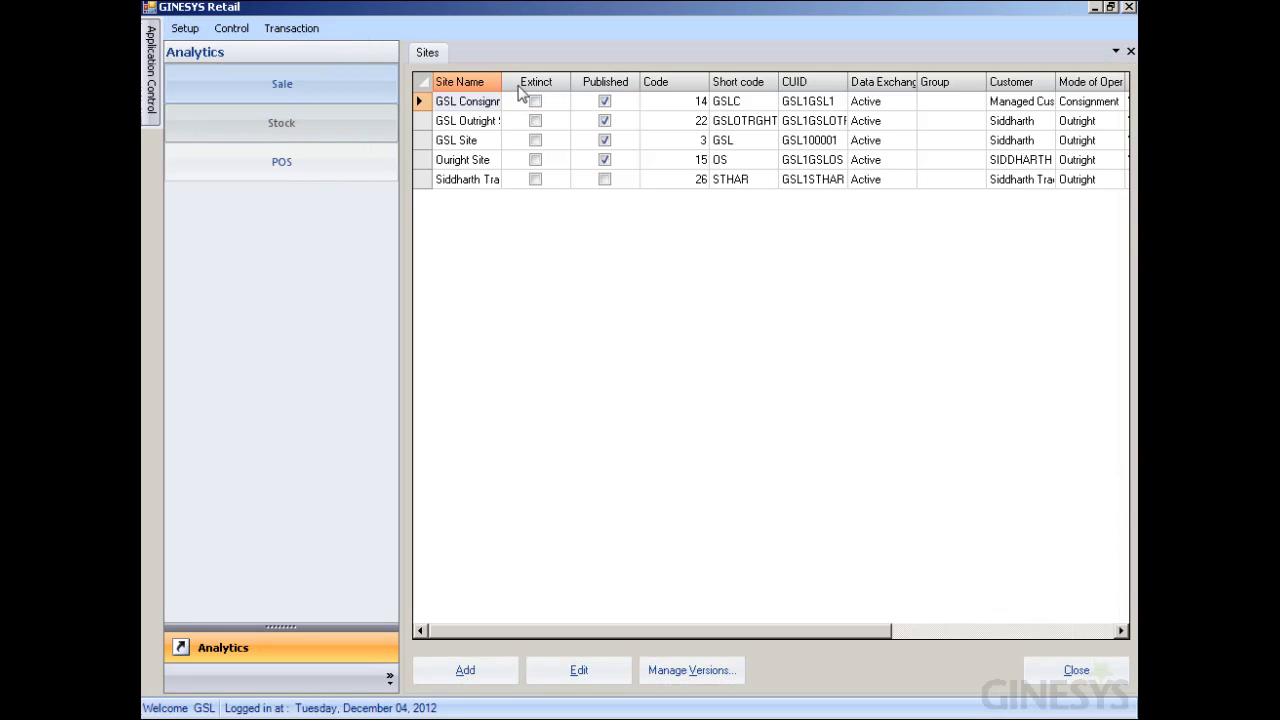
drag(502, 85, 634, 82)
click(541, 183)
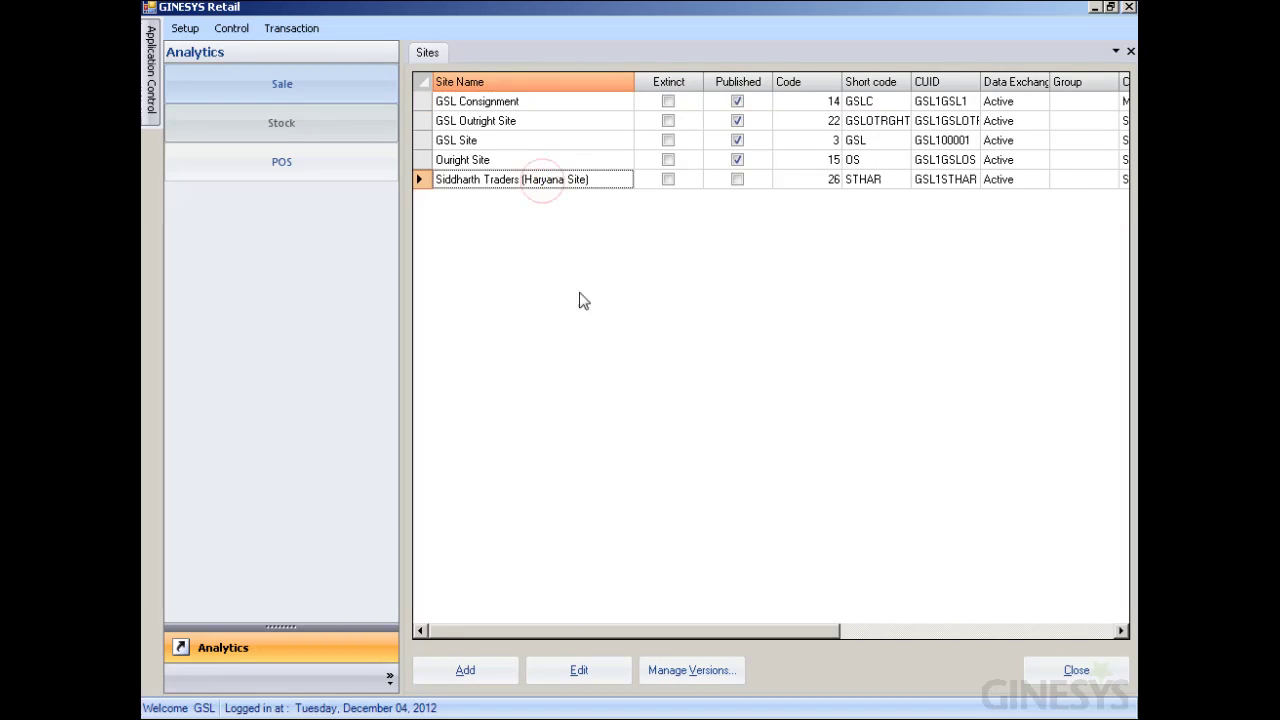
click(594, 673)
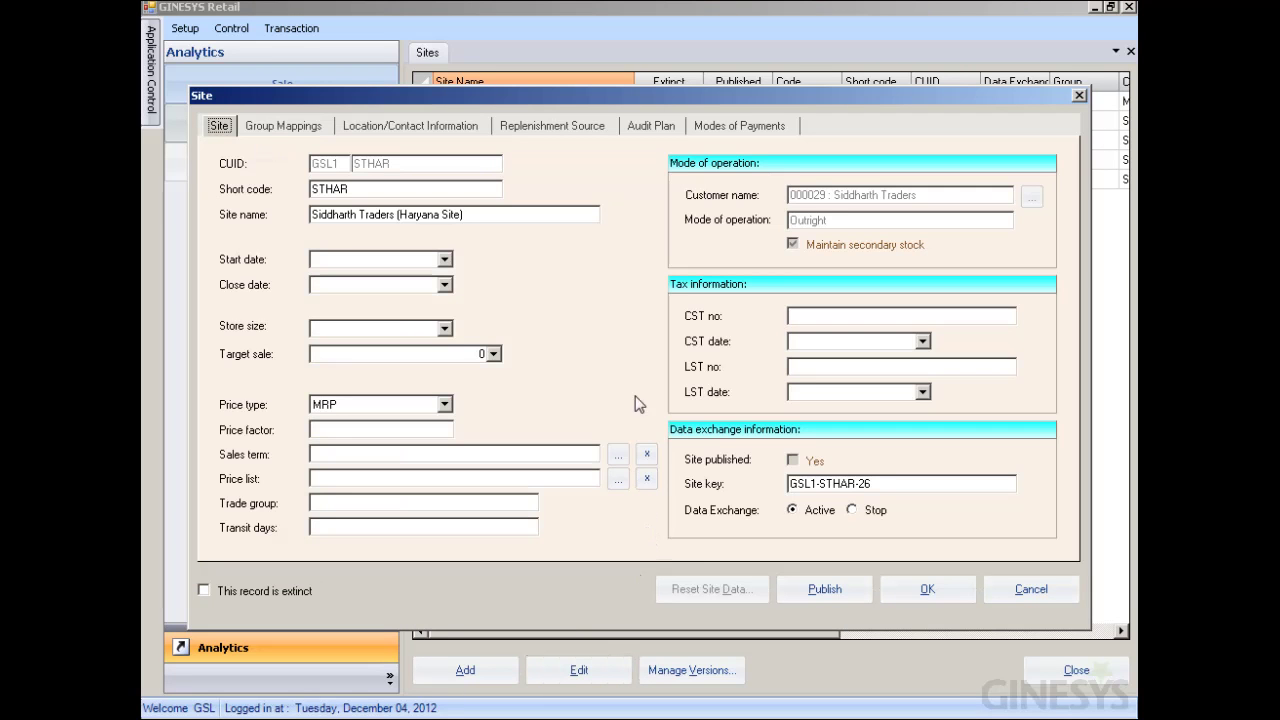
Step: Assign the Discount 30% price list to the GSL replenishment source of the Haryana site
click(571, 127)
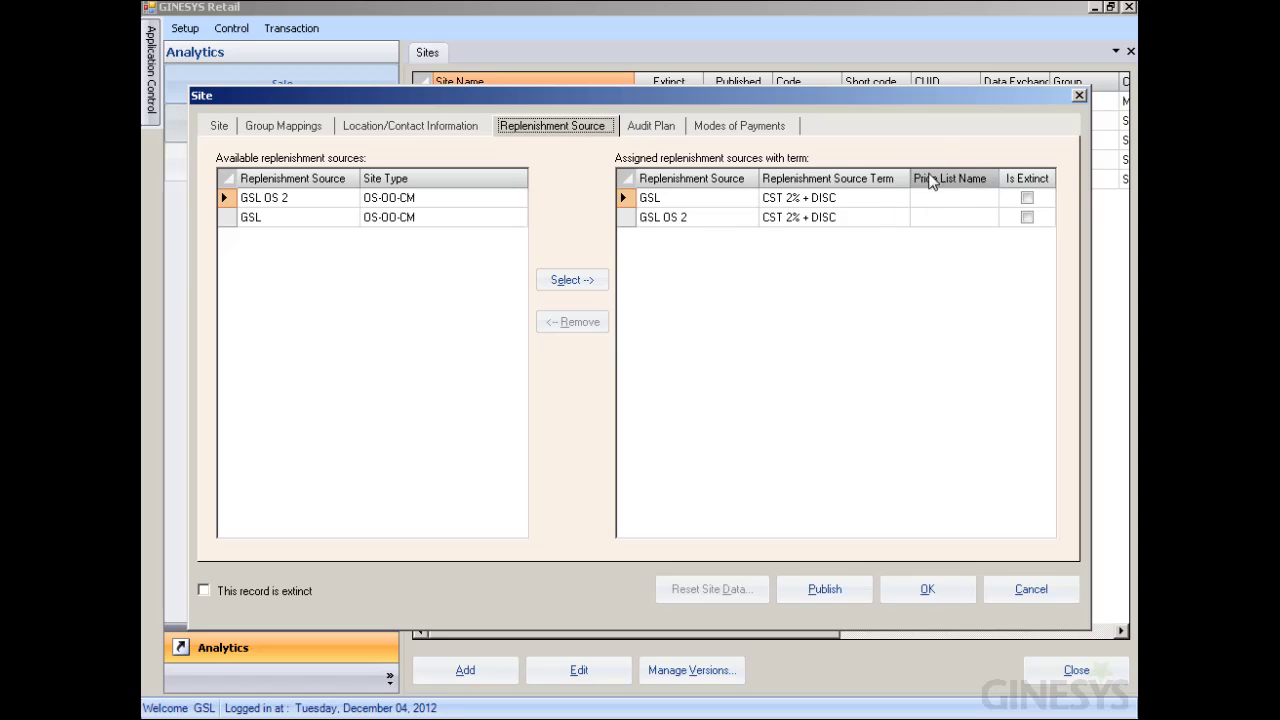
click(990, 201)
click(989, 199)
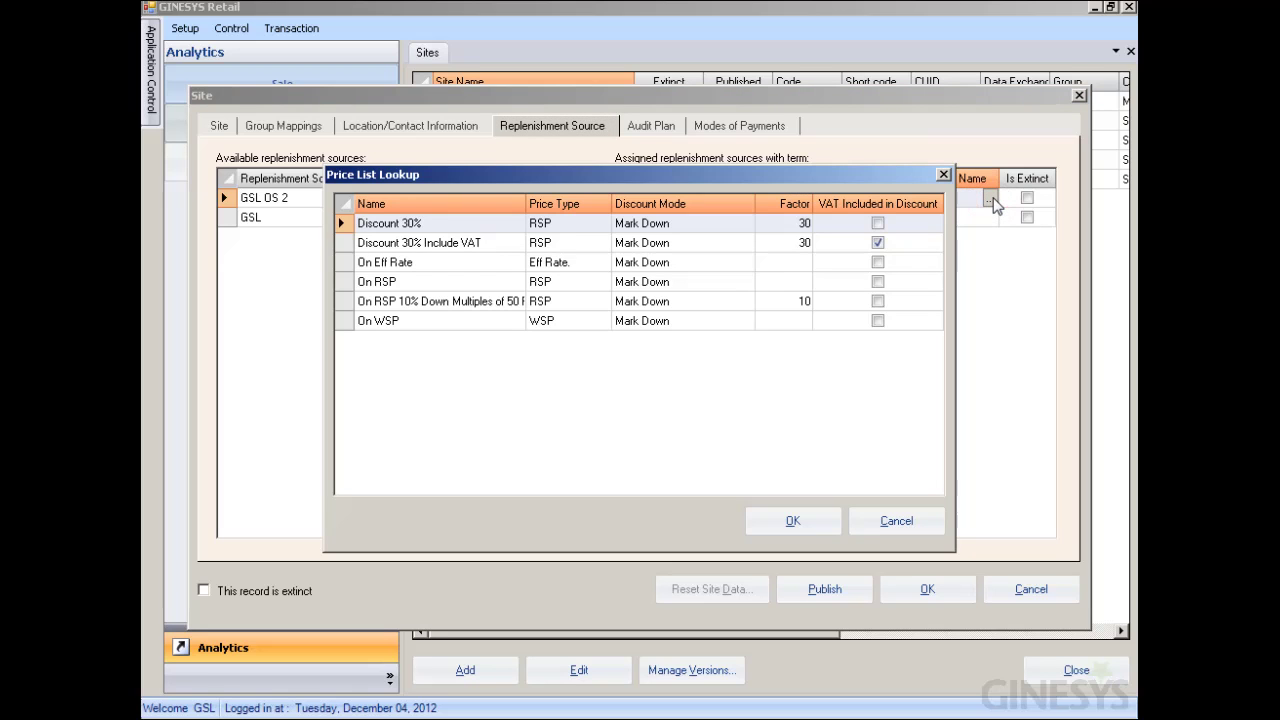
double_click(455, 228)
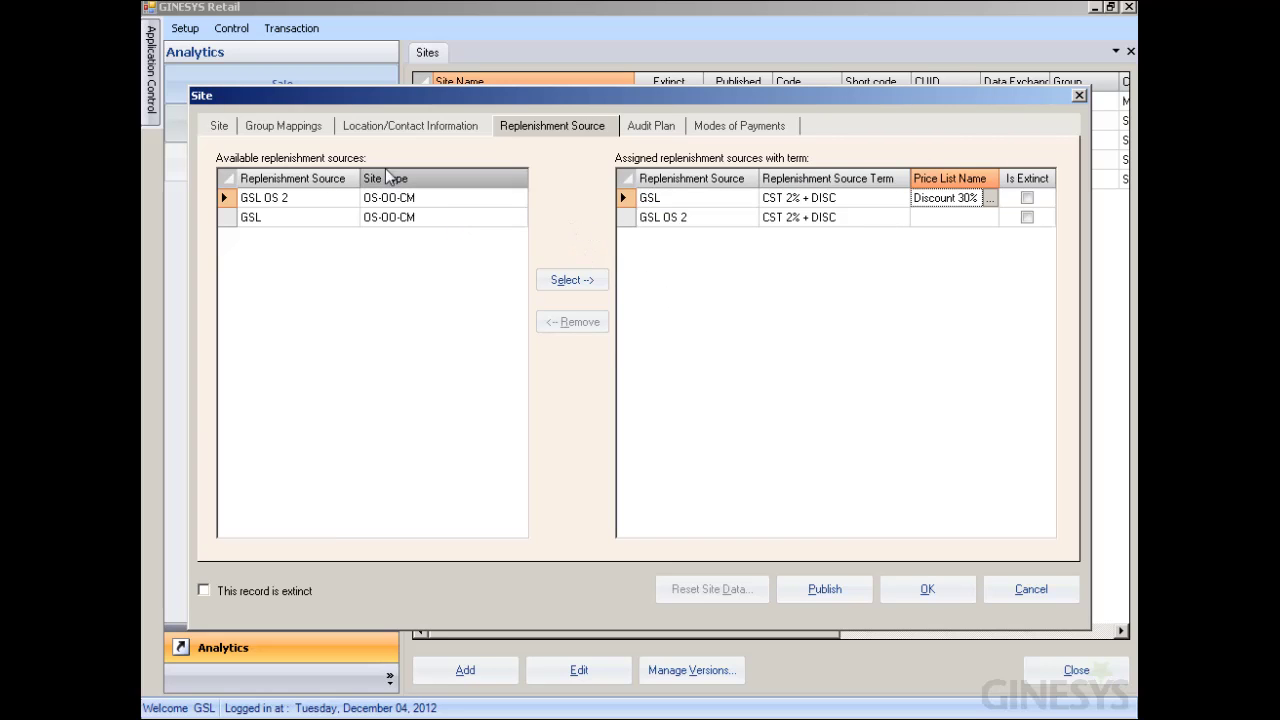
Step: Select Haryana as the site's tax group and open the price list lookup in its main site details
click(303, 127)
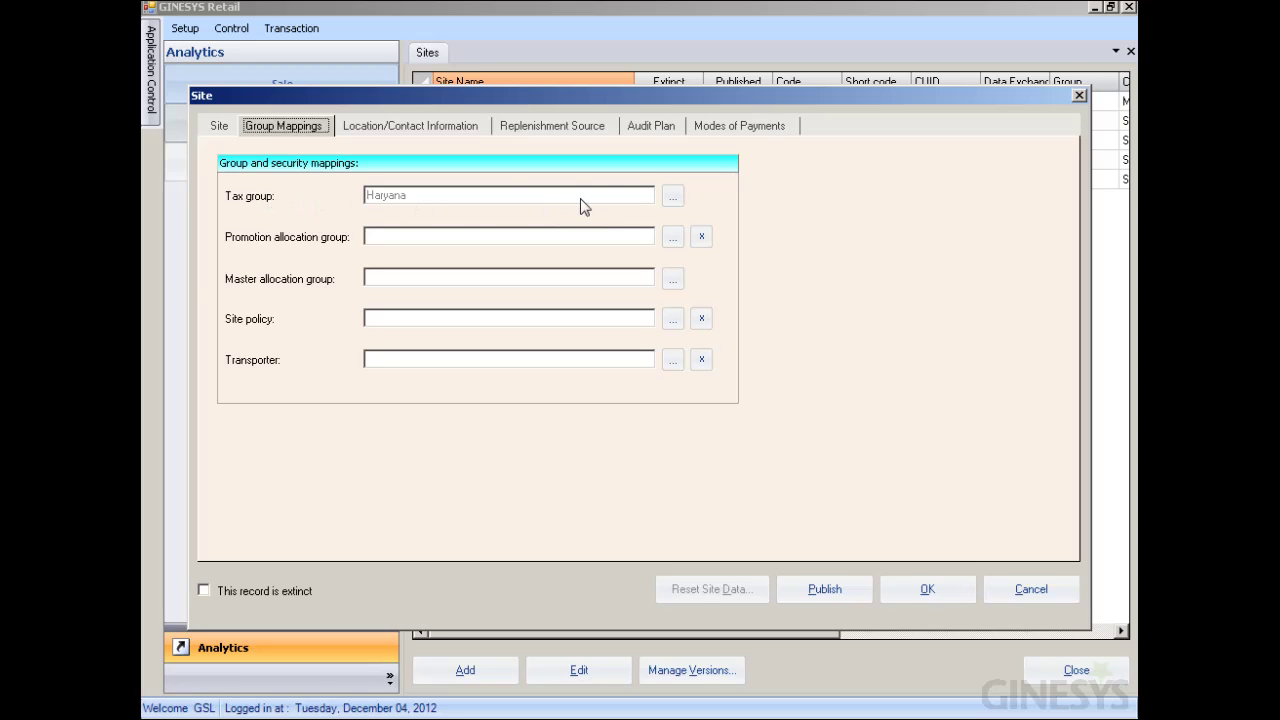
click(673, 197)
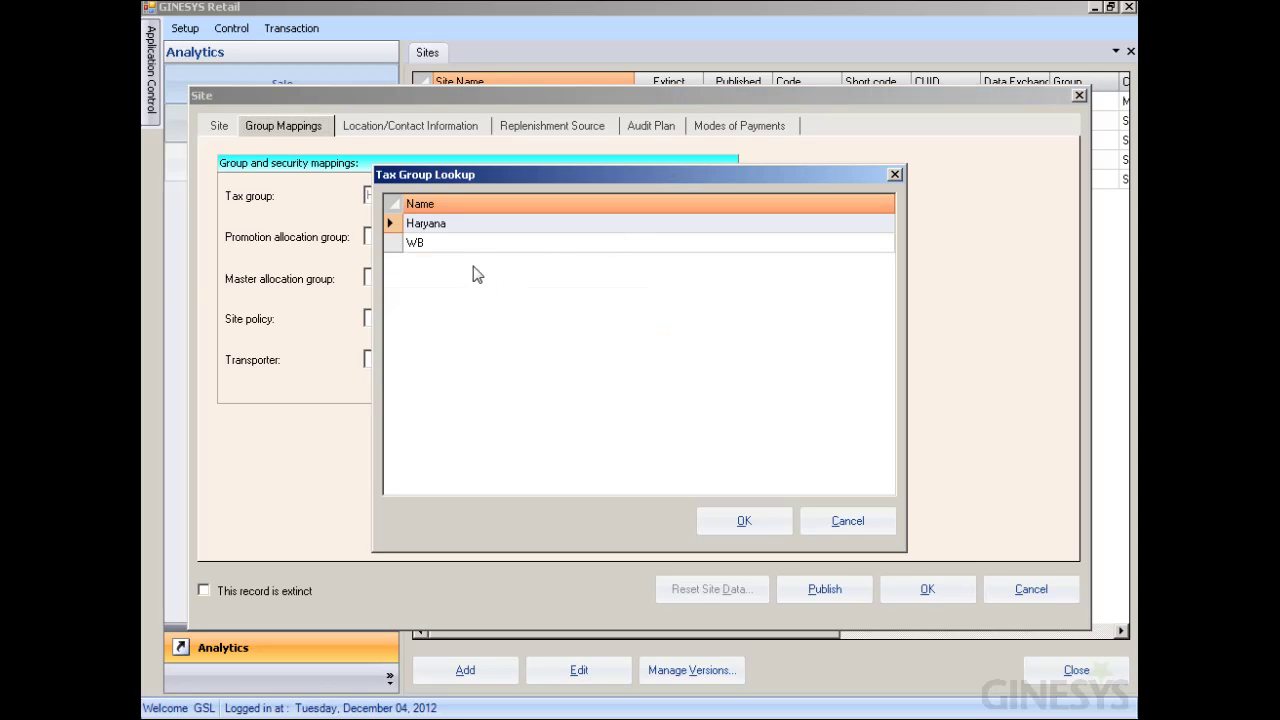
double_click(436, 223)
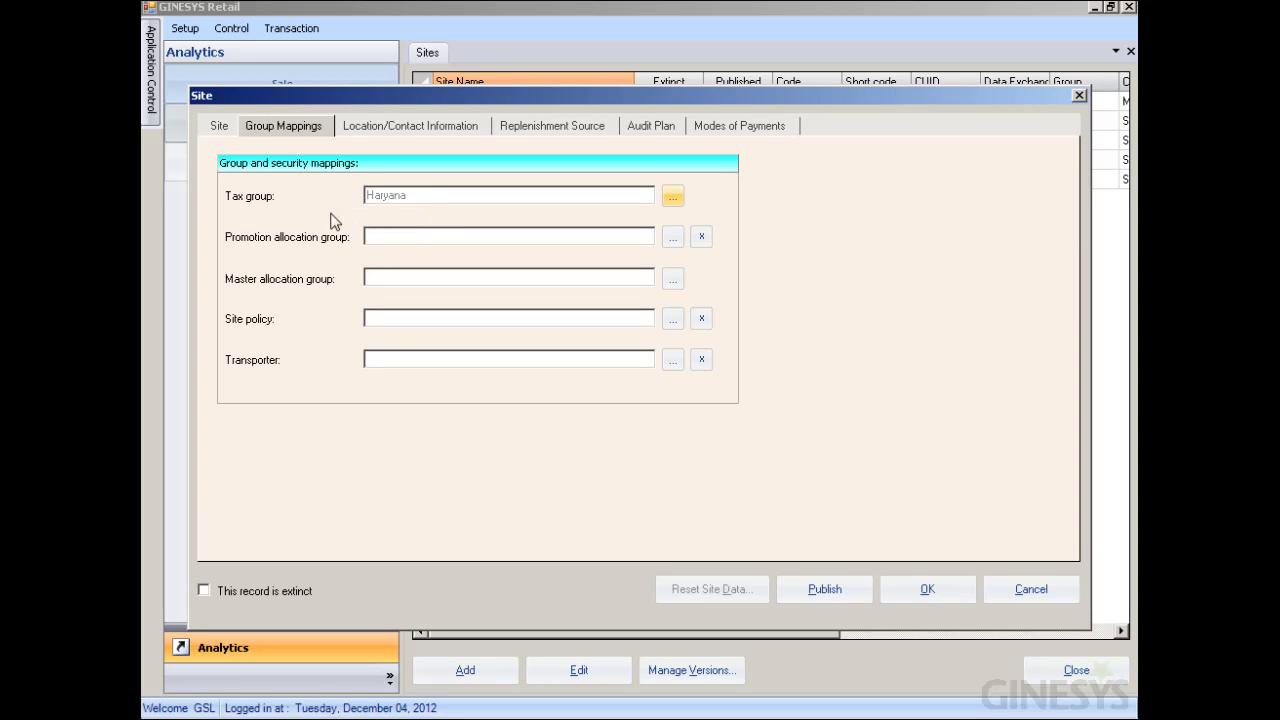
click(218, 127)
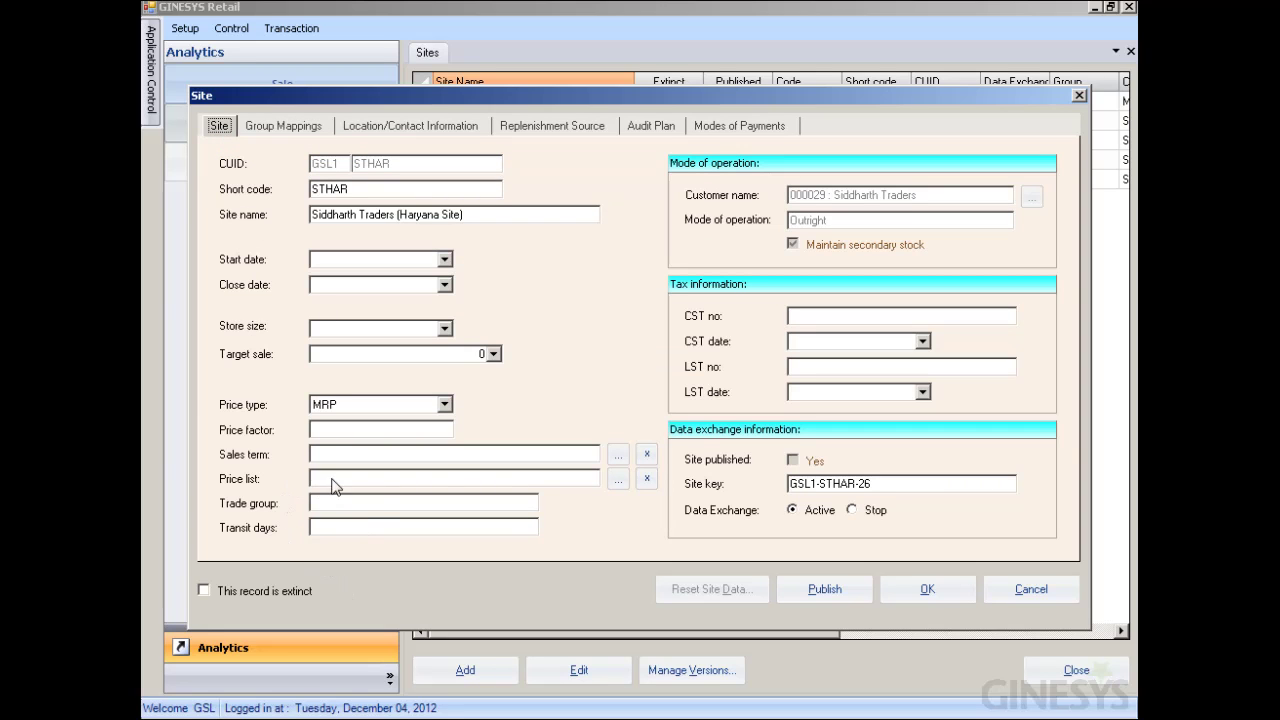
click(617, 483)
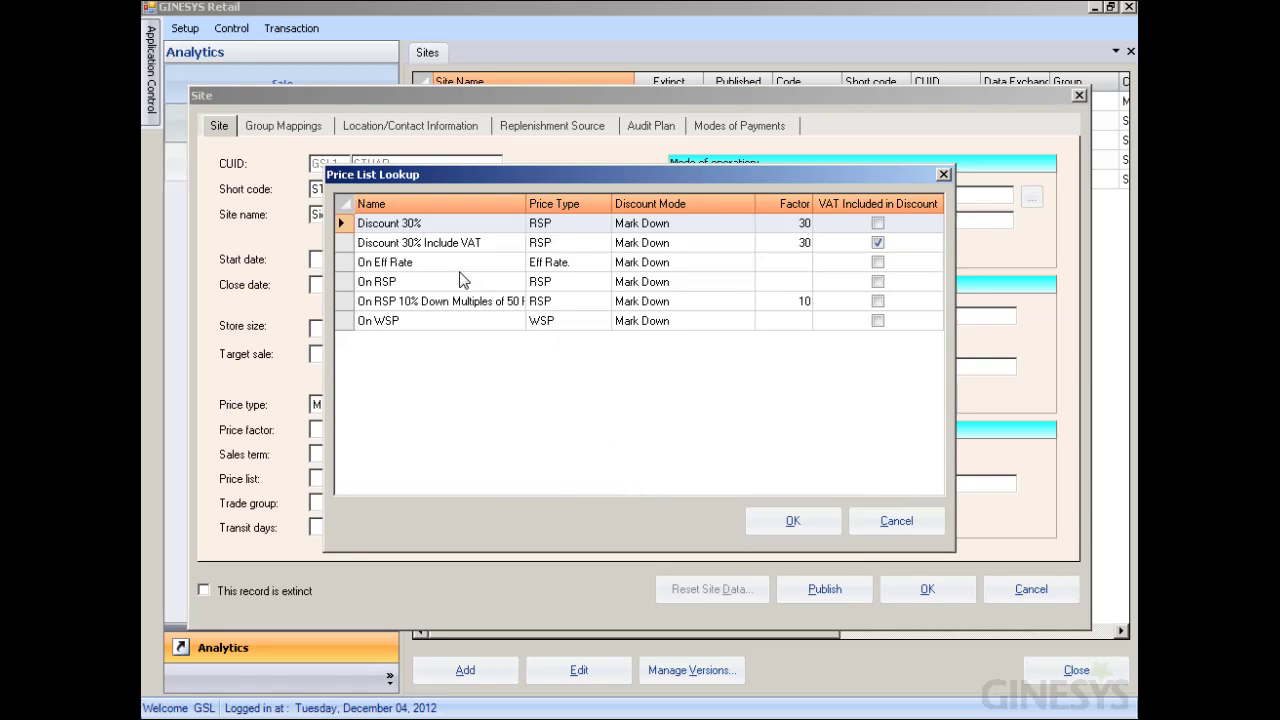
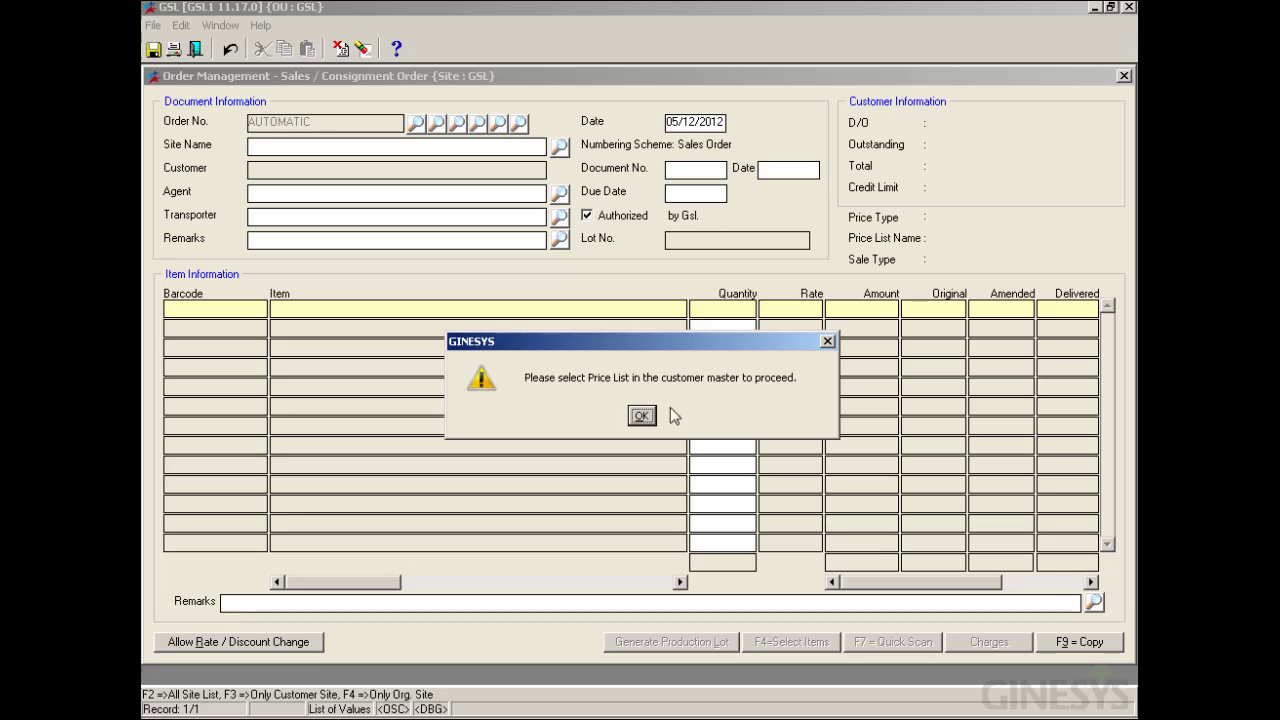
Step: Dismiss the price list warning and exit the sales order for the Kolkata site without saving it
click(641, 416)
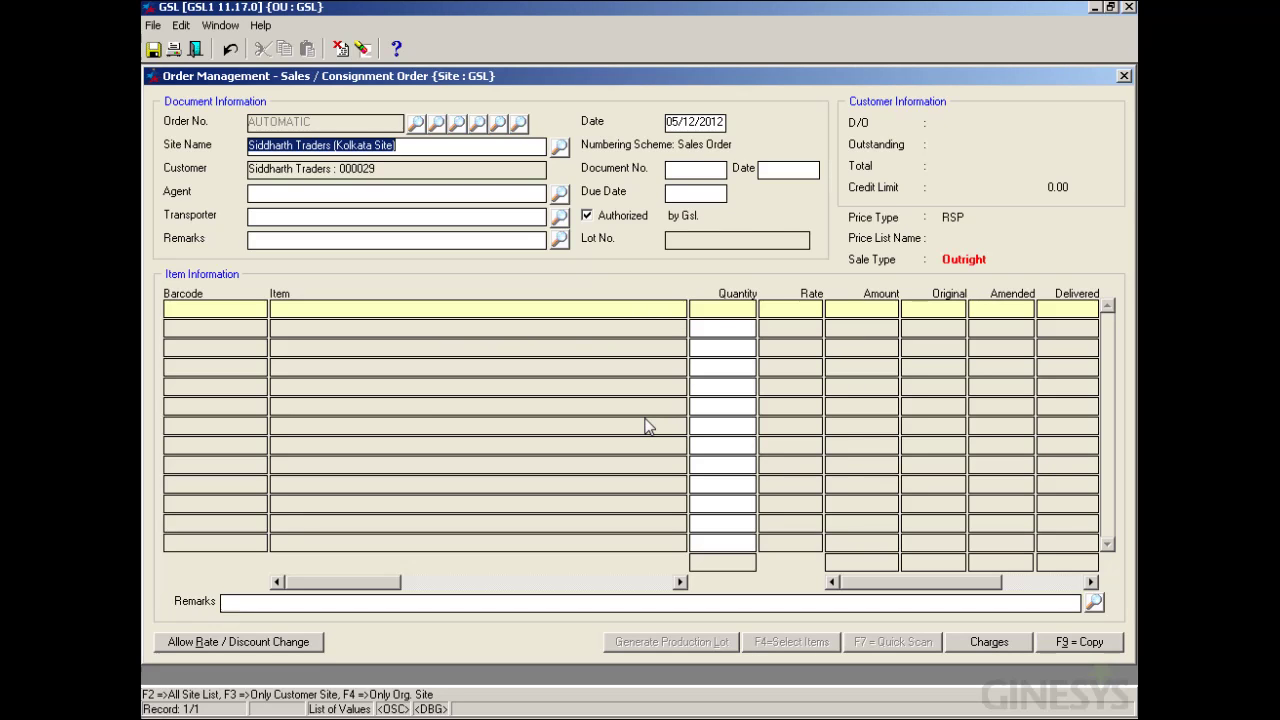
click(196, 49)
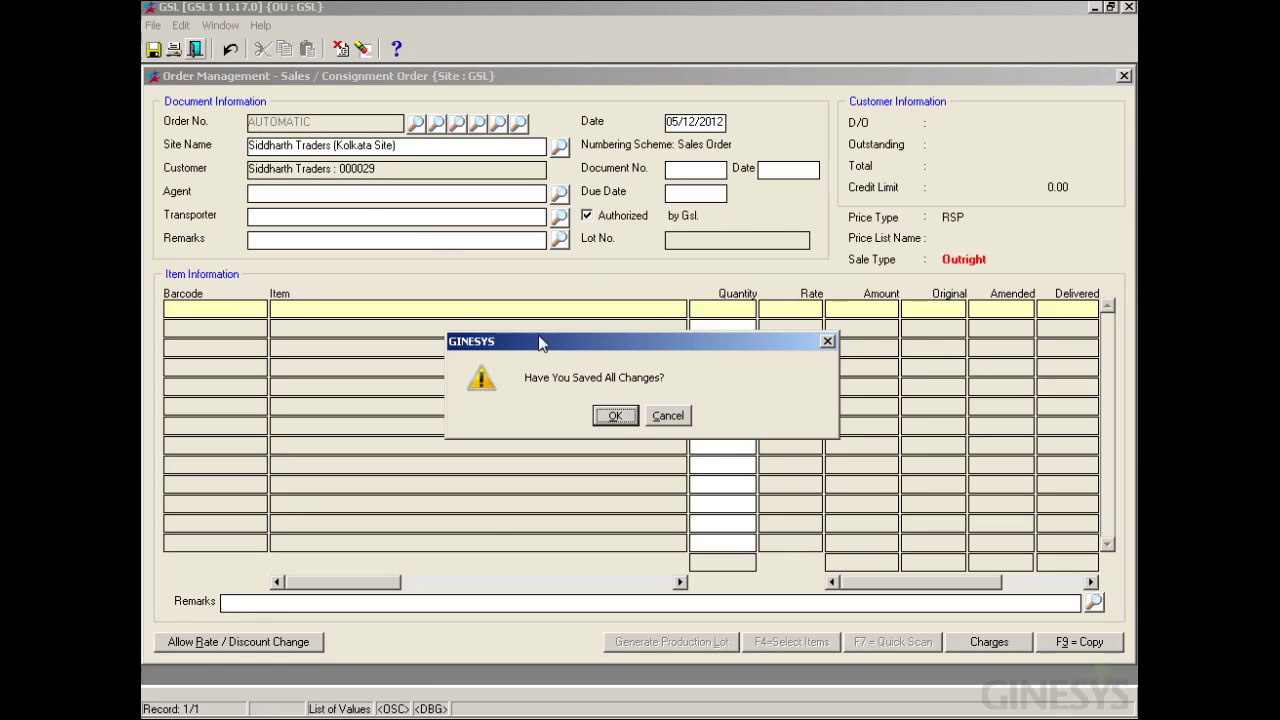
click(621, 424)
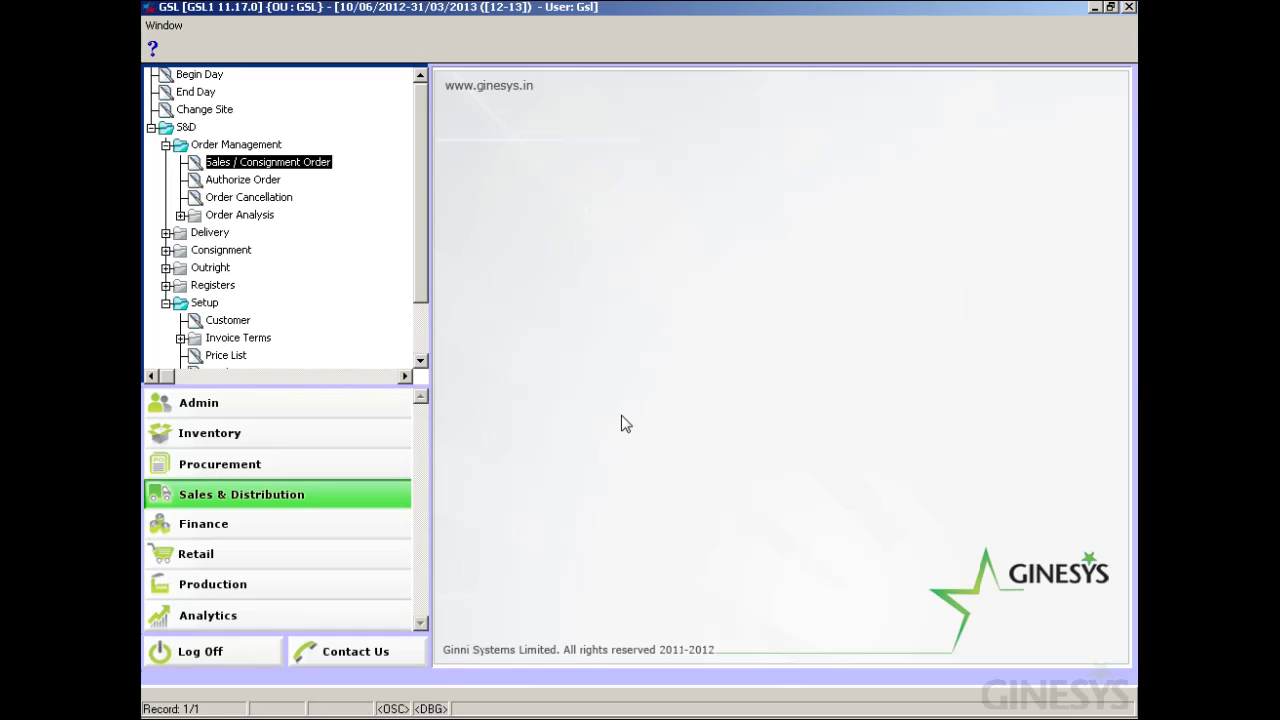
Step: Open the customer setup and load the Siddharth Traders record that has the Customer class
double_click(236, 321)
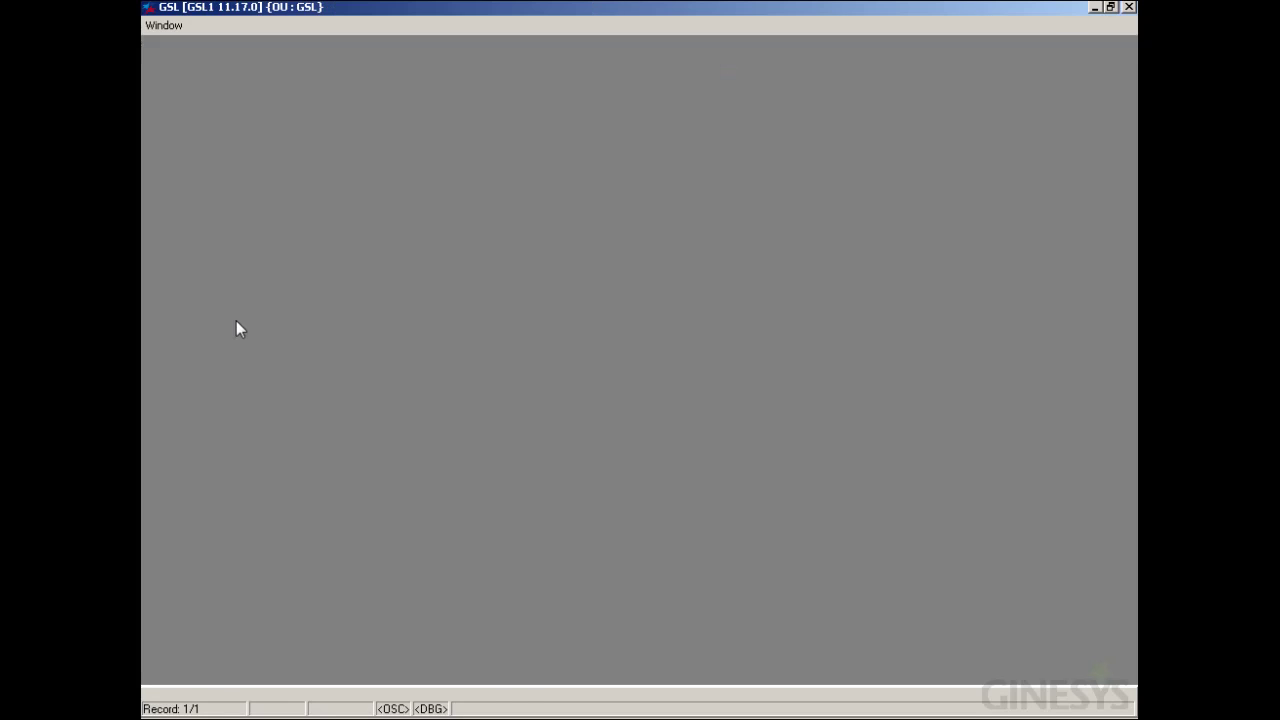
key(F2)
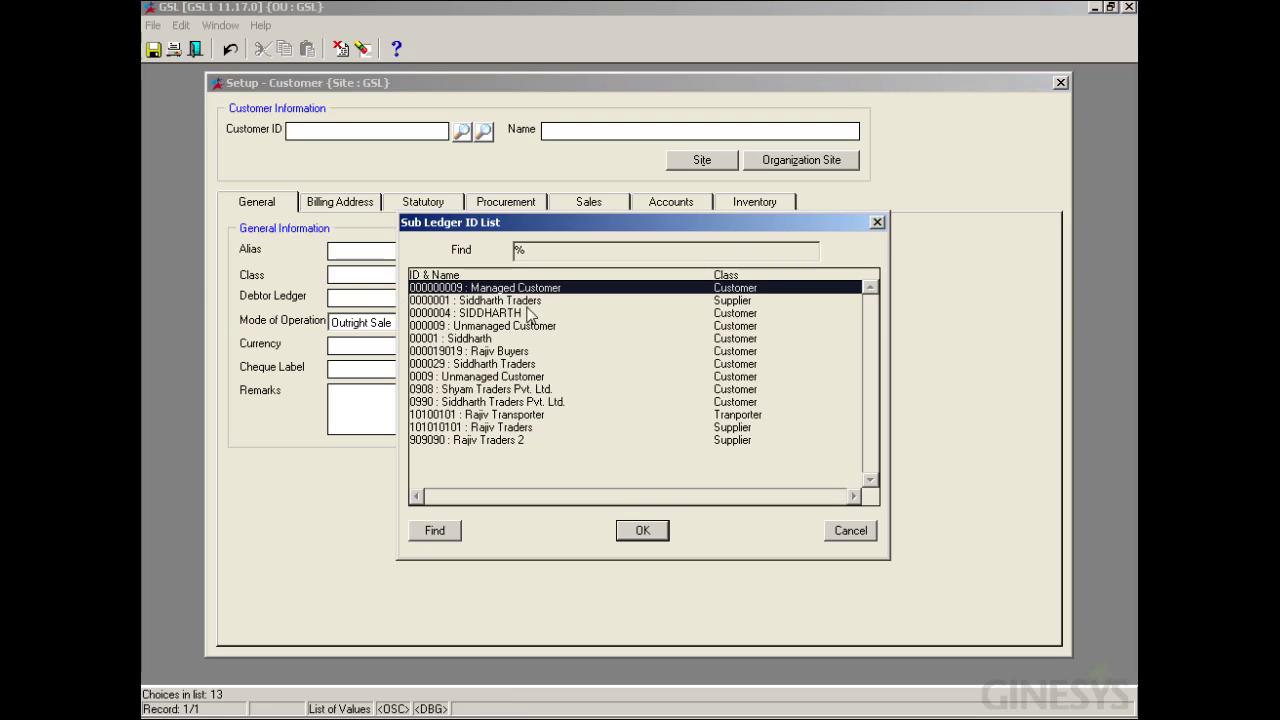
double_click(541, 365)
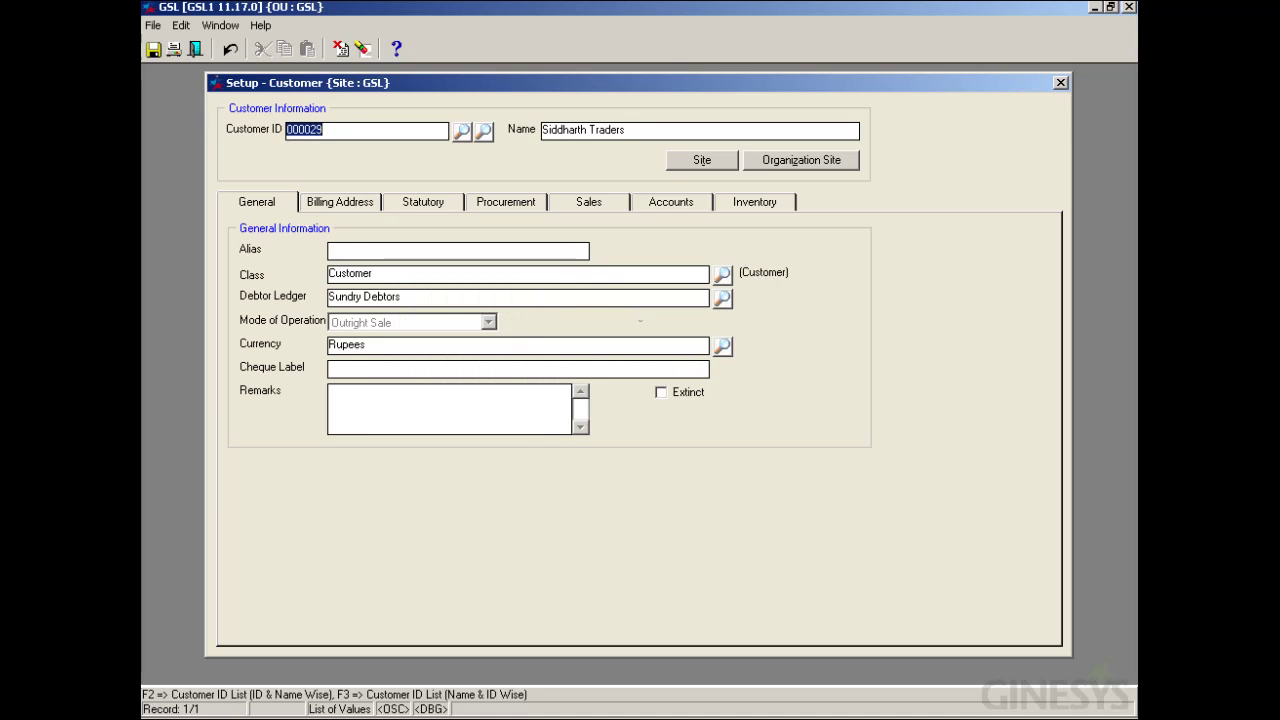
Step: Assign the Discount 30% price list to the customer's Kolkata site, leave its VAT region empty, and accept the site details
click(690, 165)
key(Down)
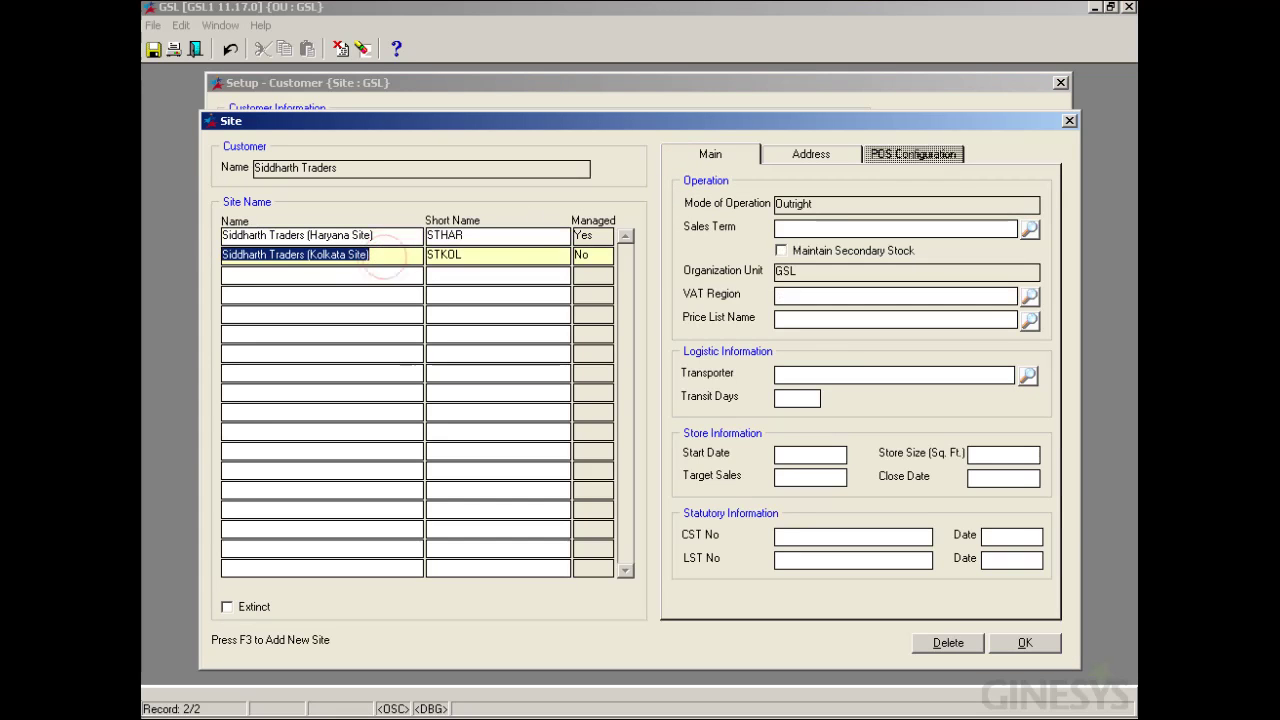
double_click(795, 319)
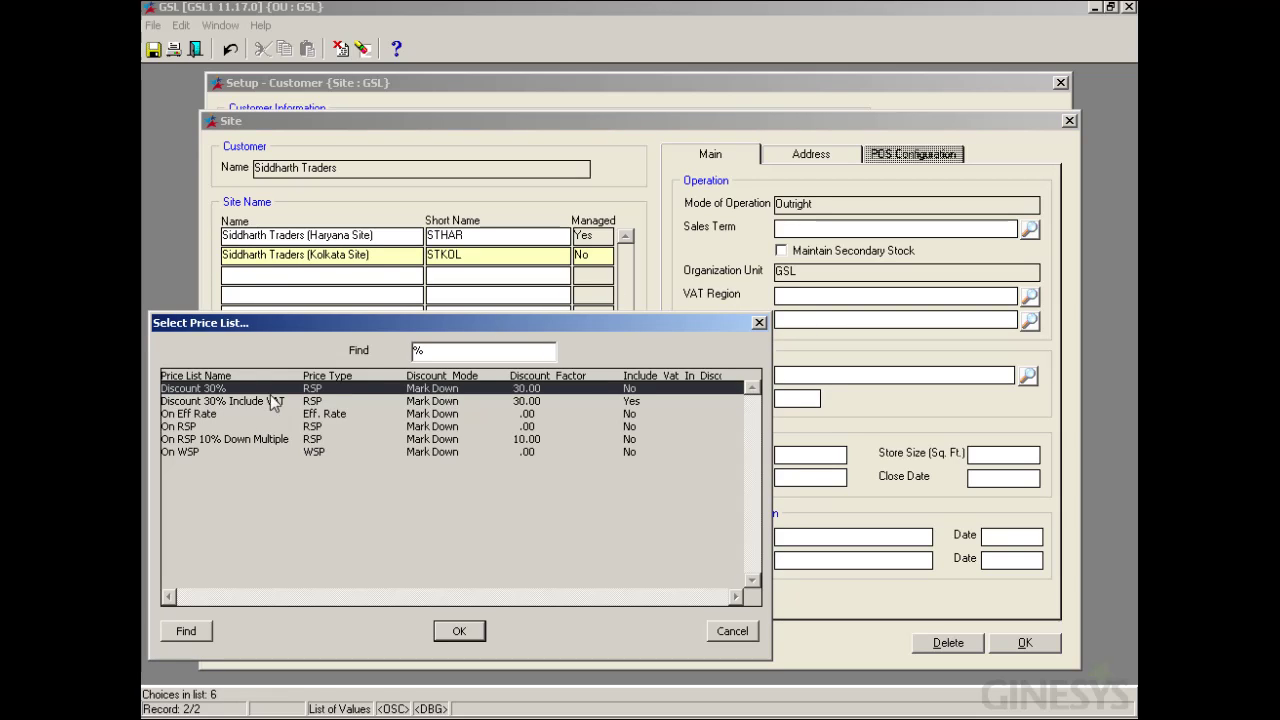
double_click(243, 389)
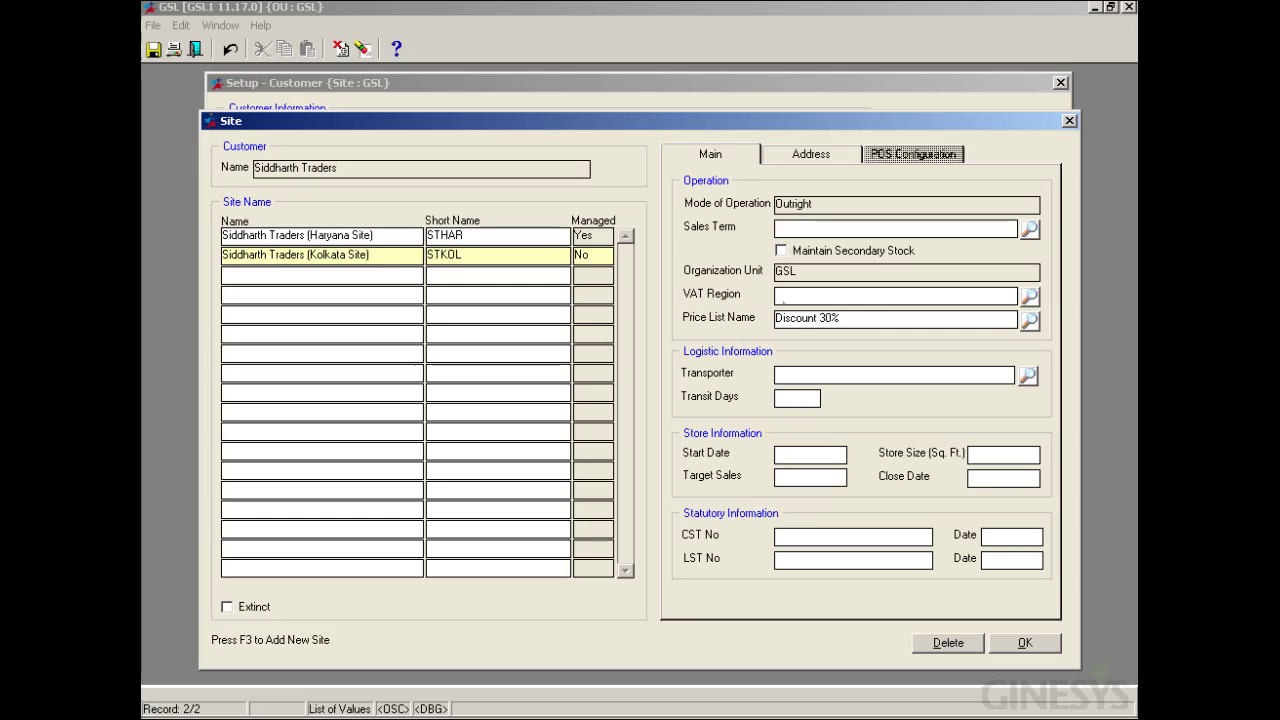
click(777, 295)
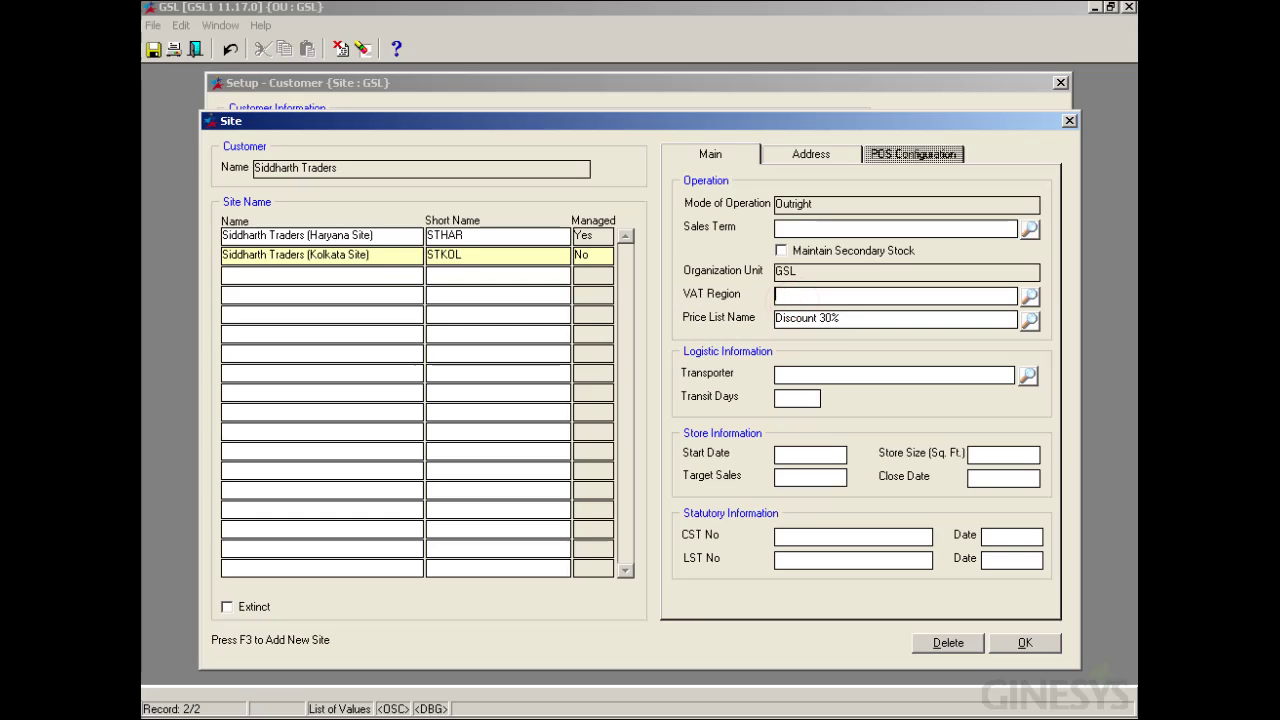
click(1024, 644)
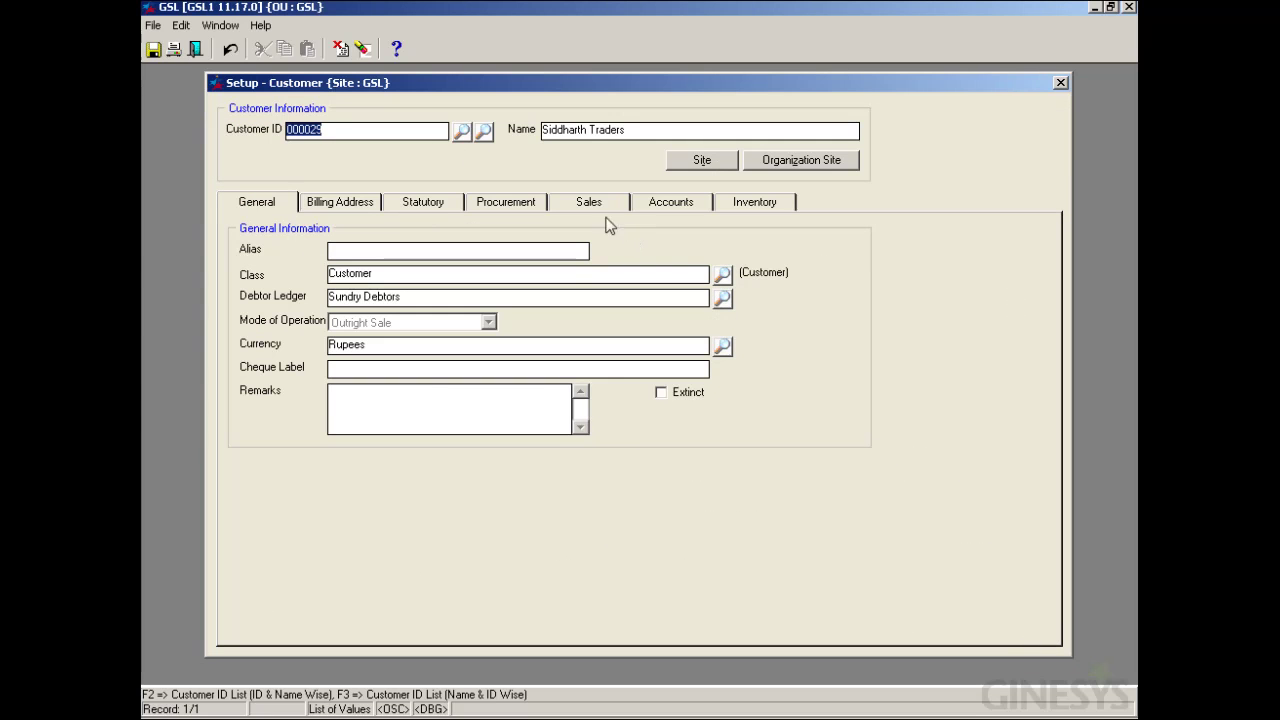
Step: Save the modified customer record and close the customer setup
click(153, 48)
click(628, 418)
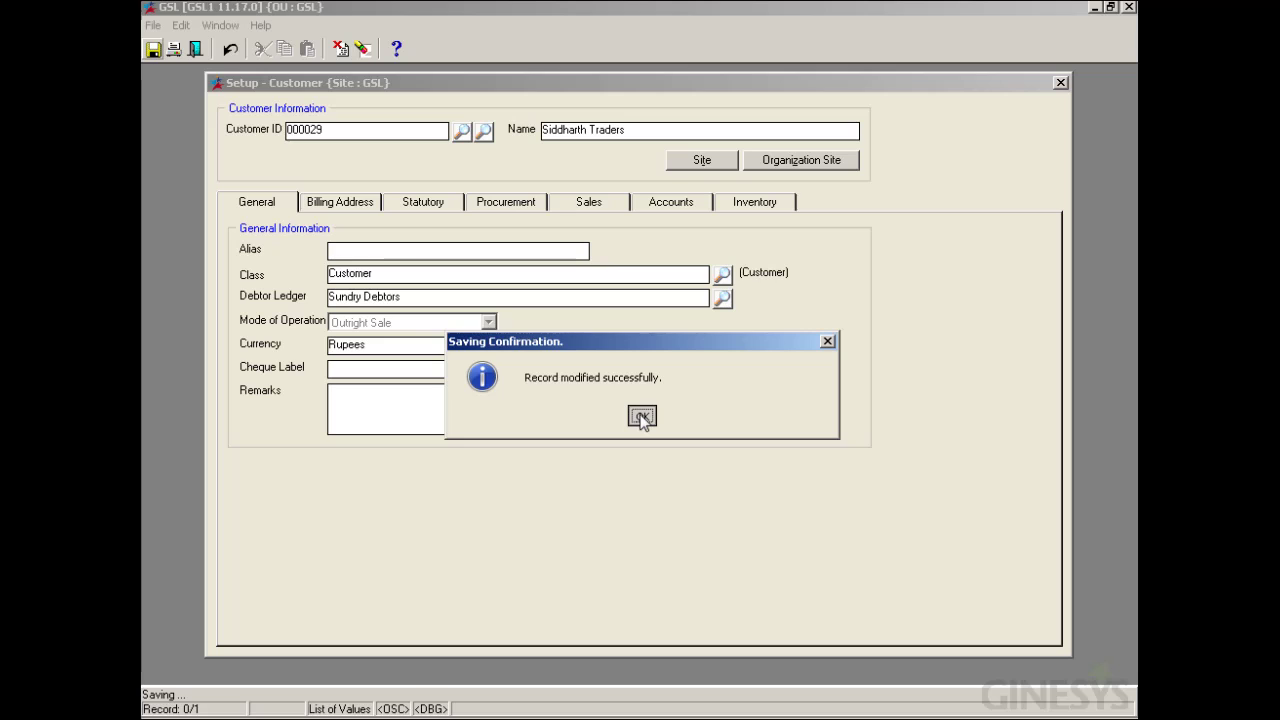
click(642, 417)
key(Escape)
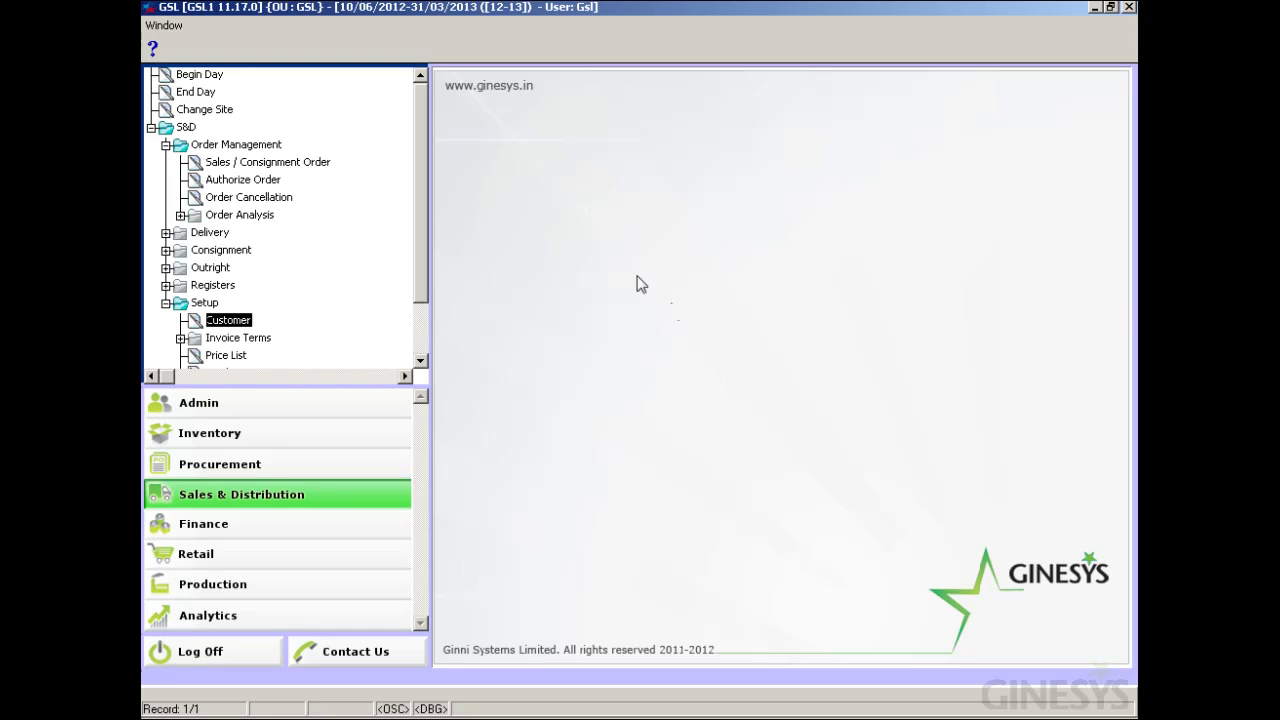
Step: Start a sales order for the Siddharth Traders Kolkata site to check its price list, and exit without saving
double_click(309, 164)
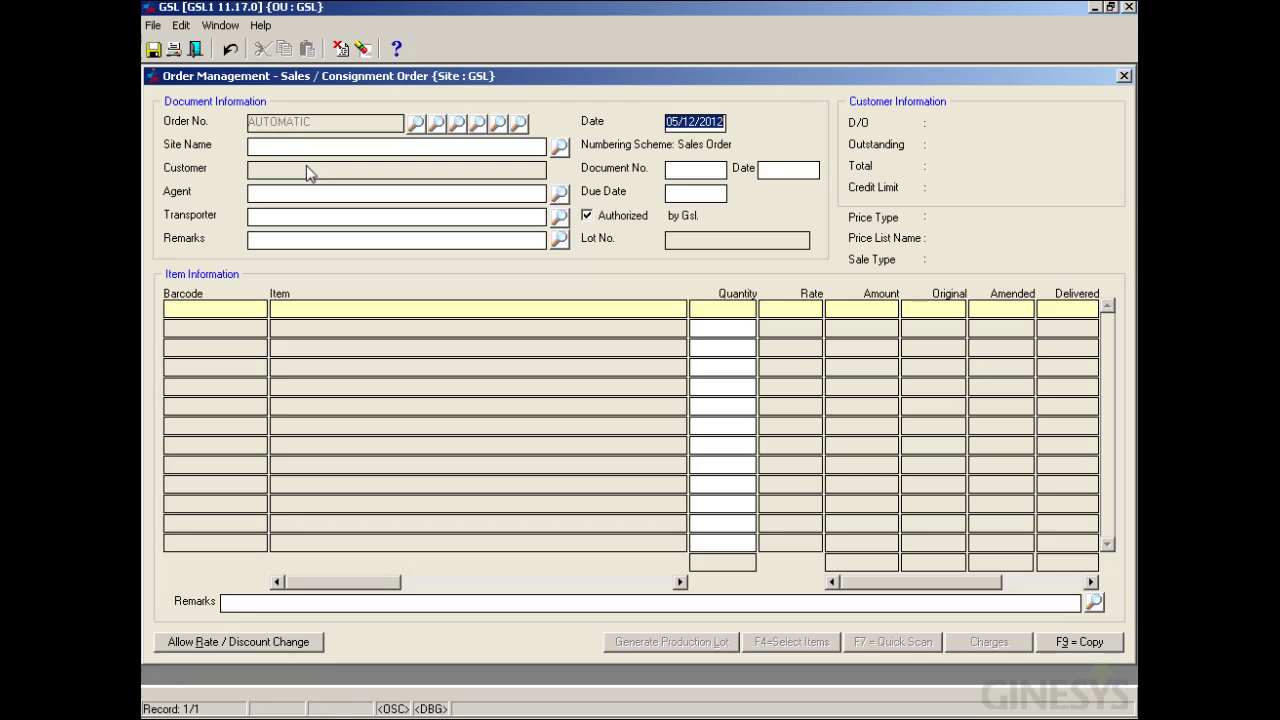
text(s)
key(Tab)
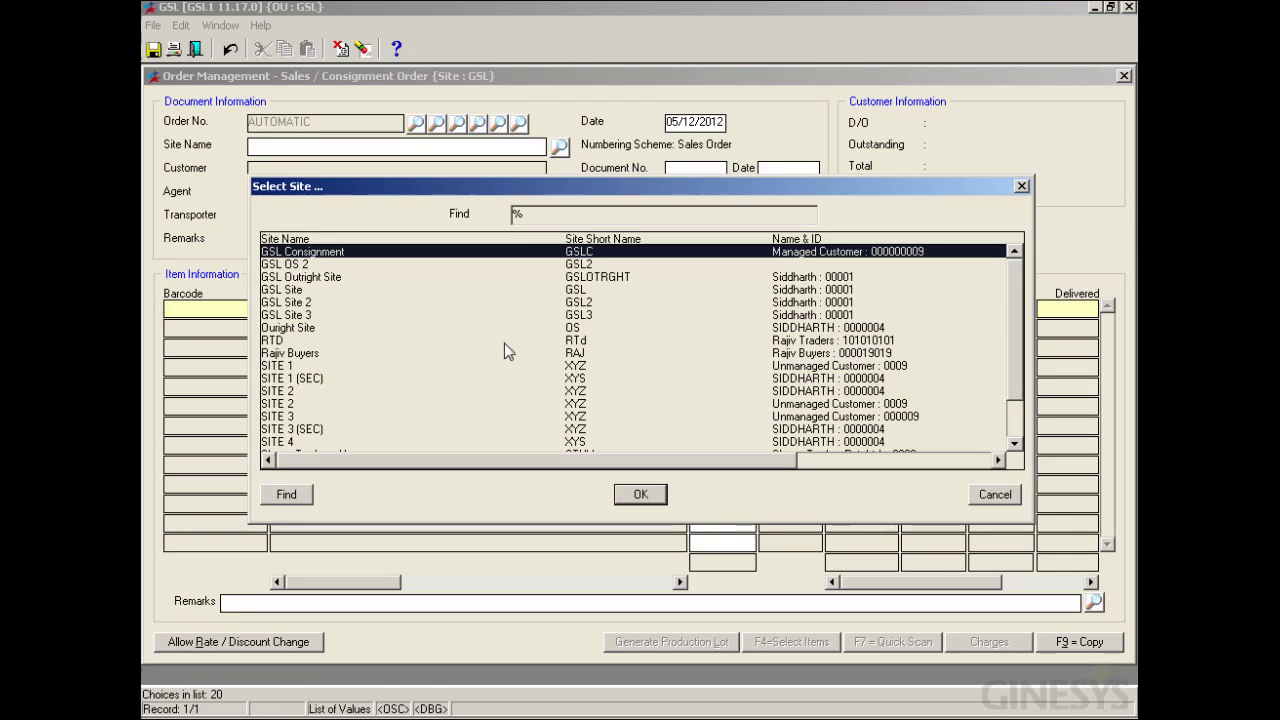
double_click(425, 366)
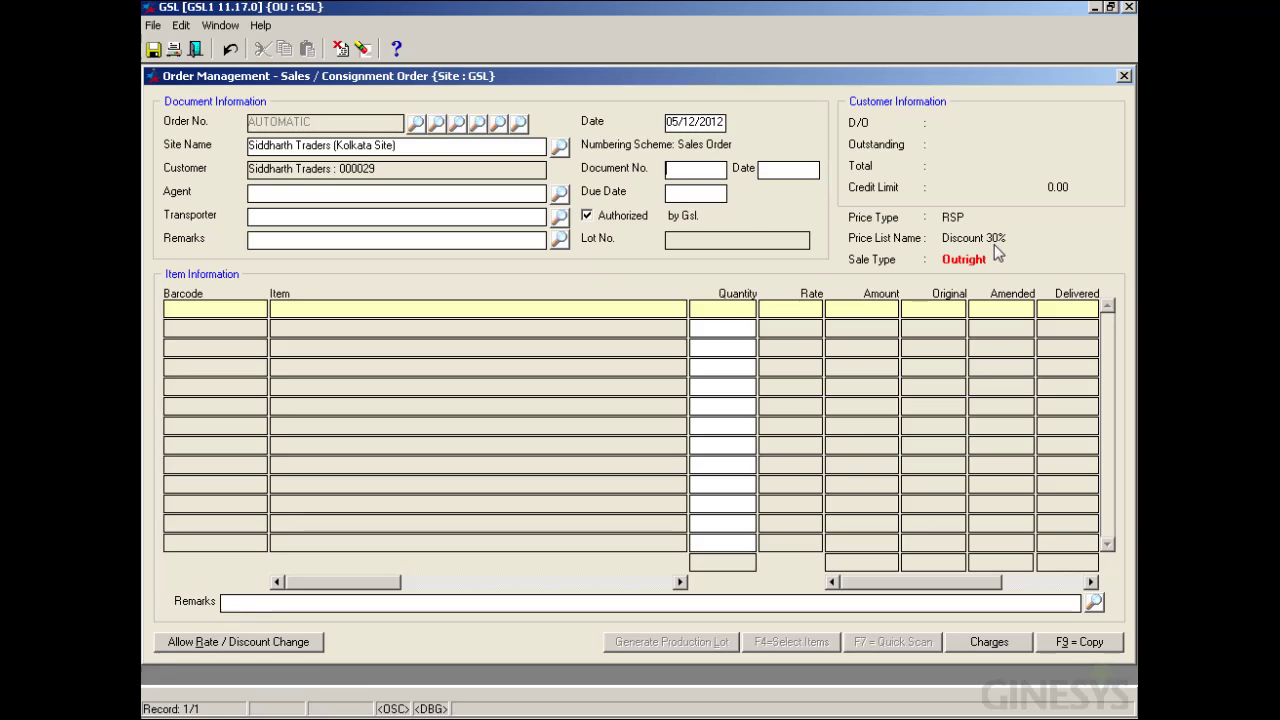
click(197, 50)
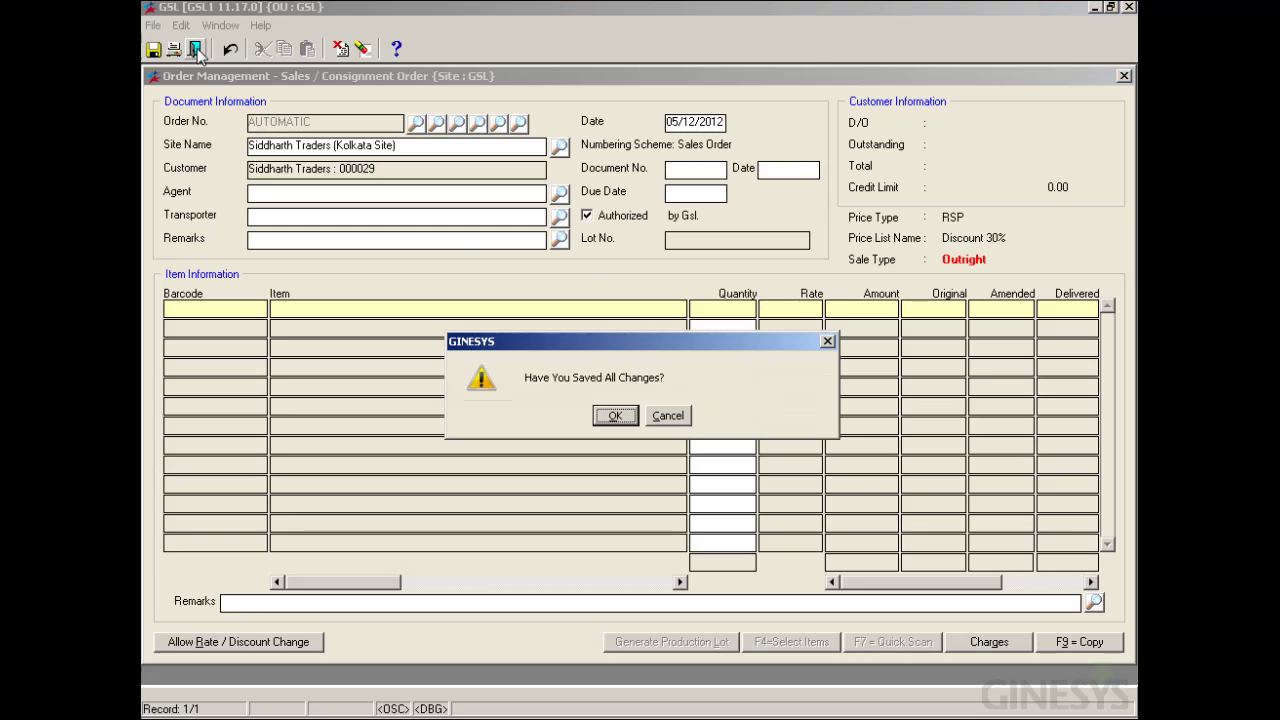
click(616, 416)
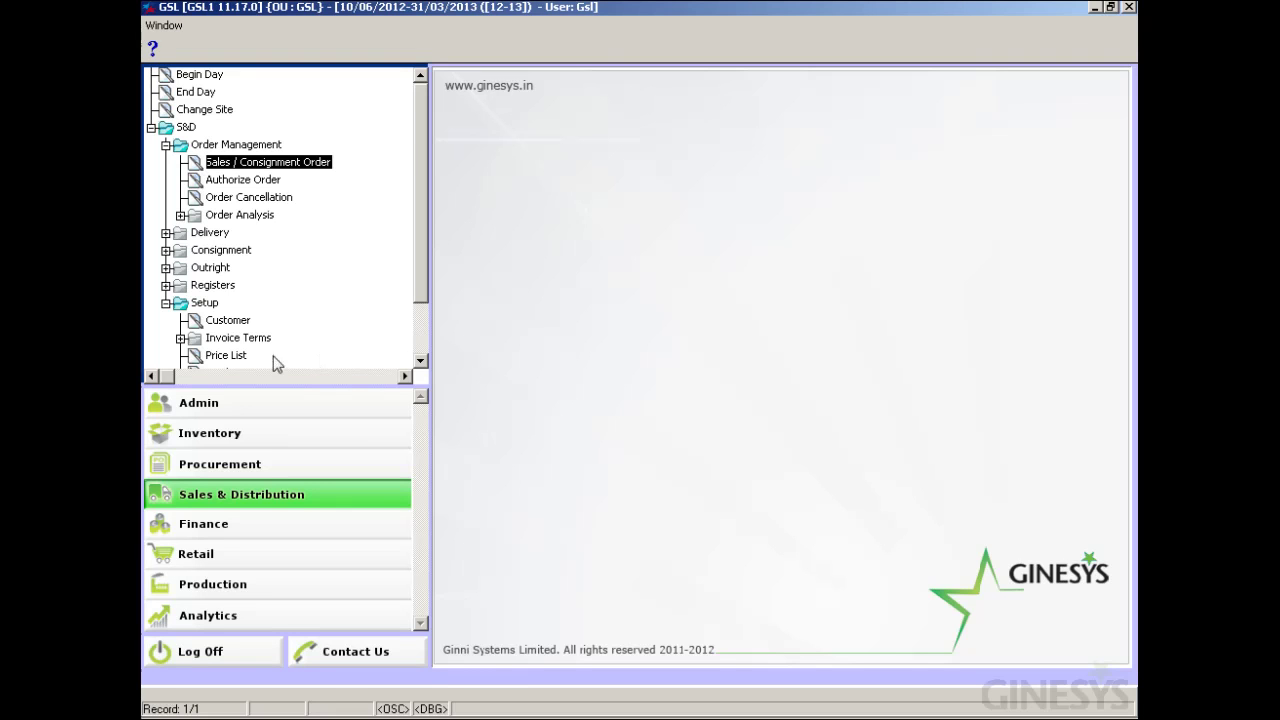
Step: Include VAT in the discount calculation of the Discount 30% price list, then save it and close the setup
double_click(237, 356)
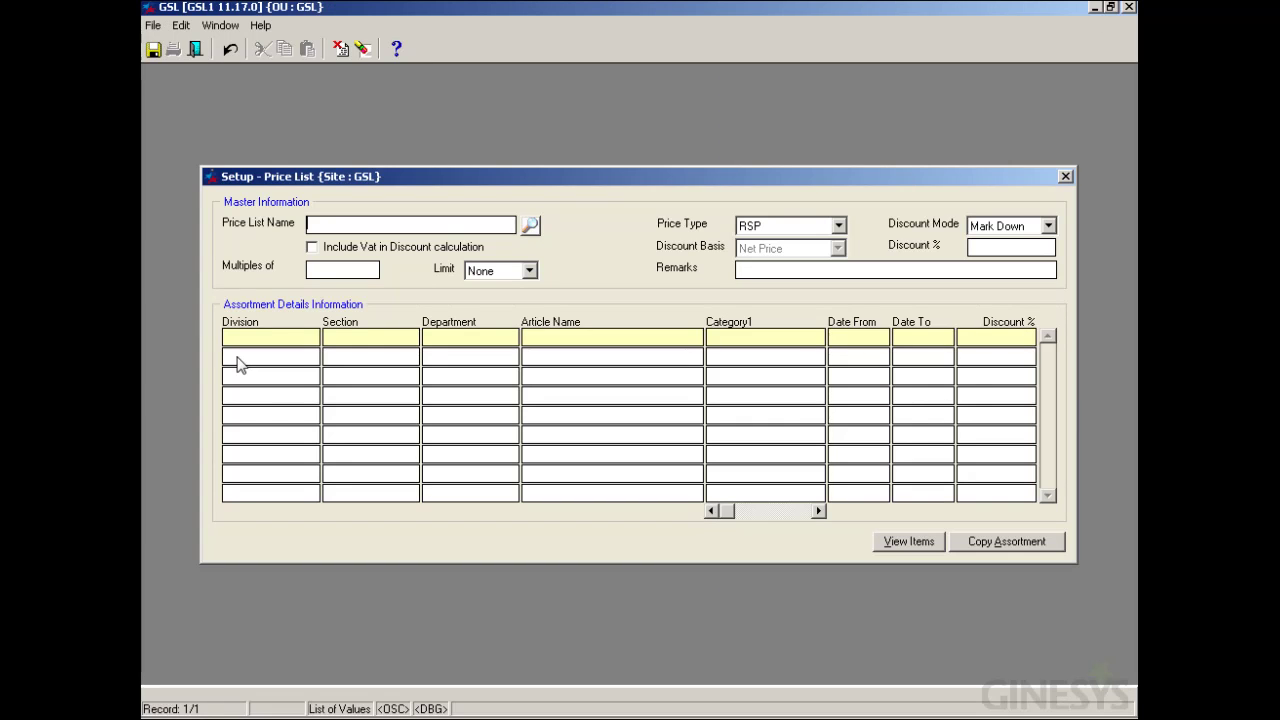
key(F9)
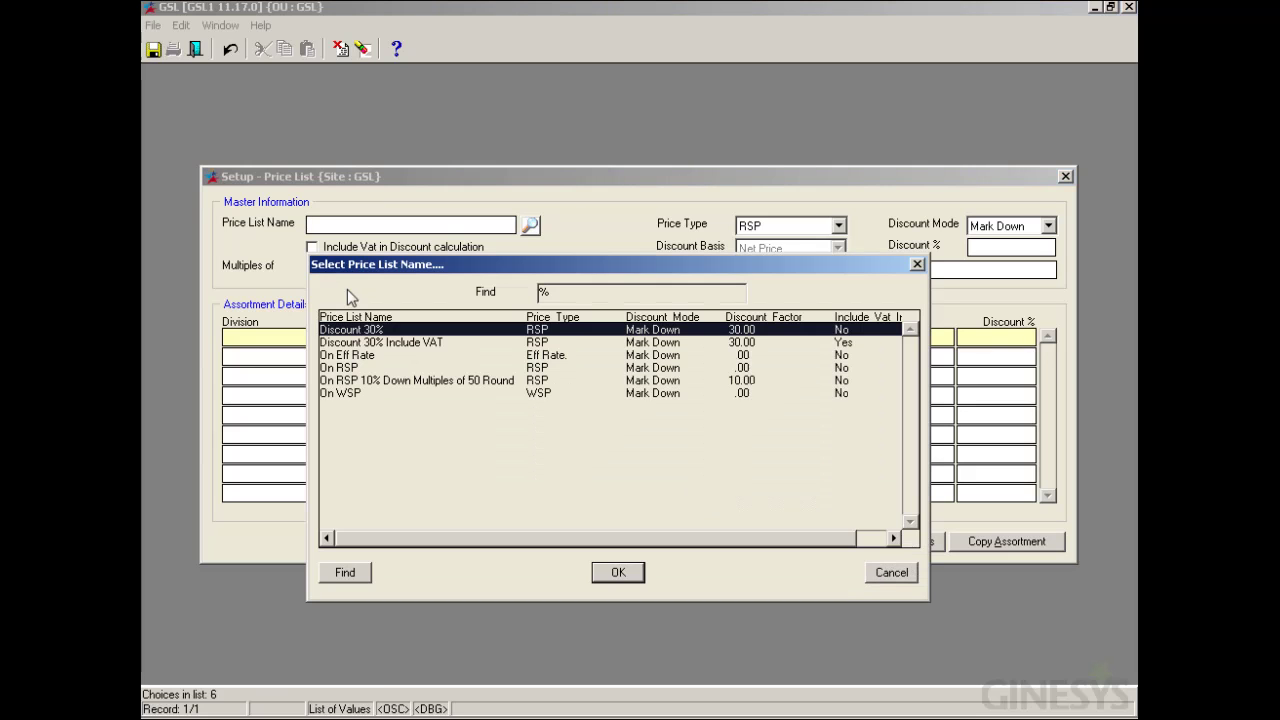
double_click(378, 334)
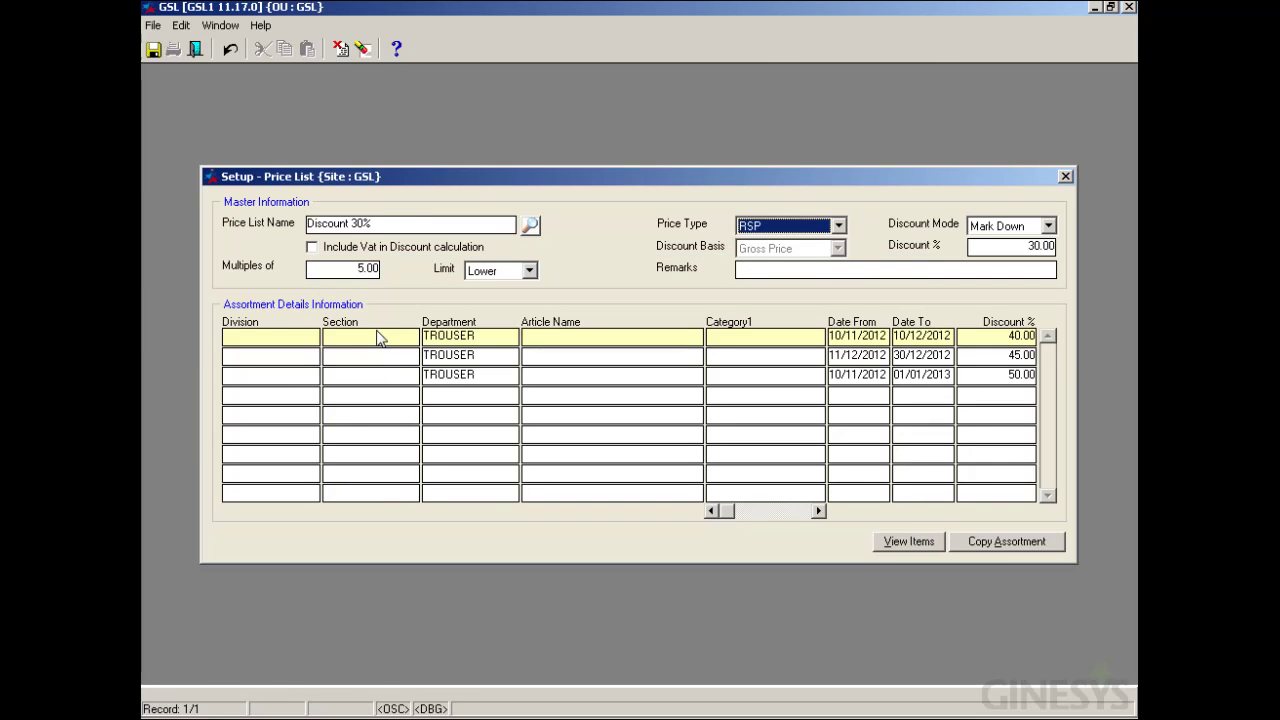
click(312, 252)
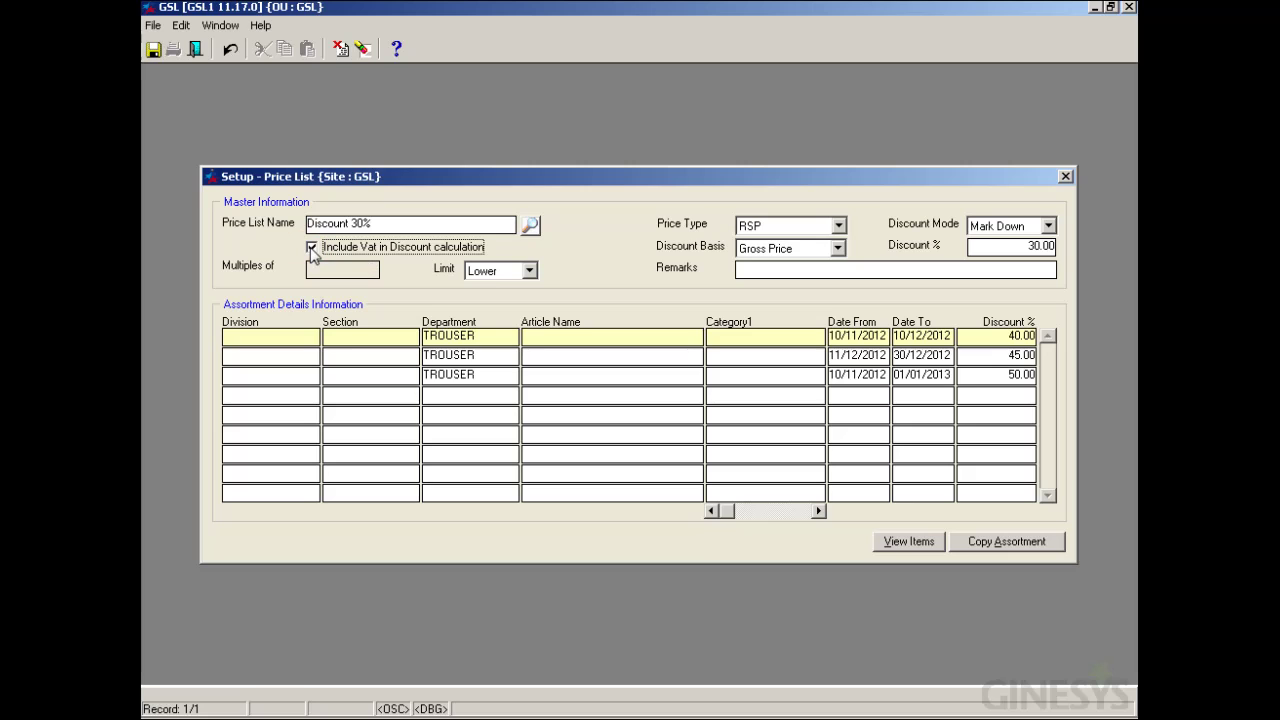
click(160, 53)
click(642, 414)
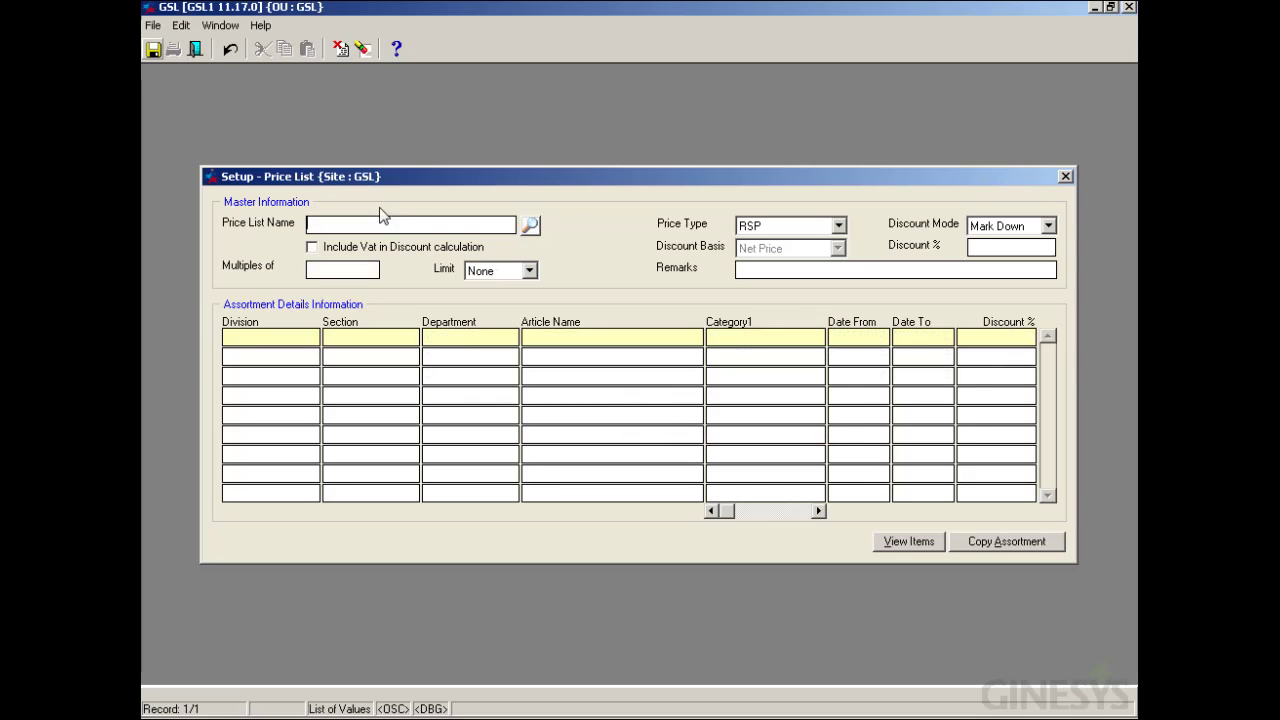
click(194, 48)
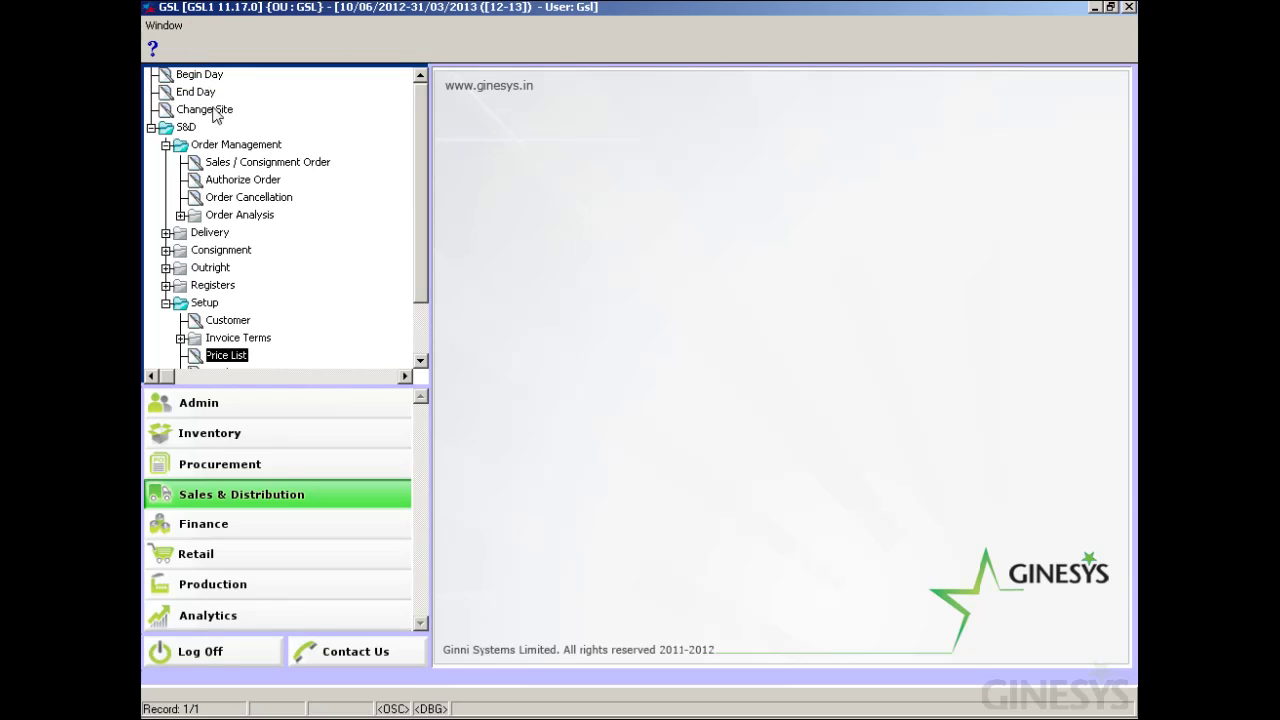
Step: Try a sales order for the Siddharth Traders Kolkata site, dismiss the warning, and exit without saving
double_click(232, 166)
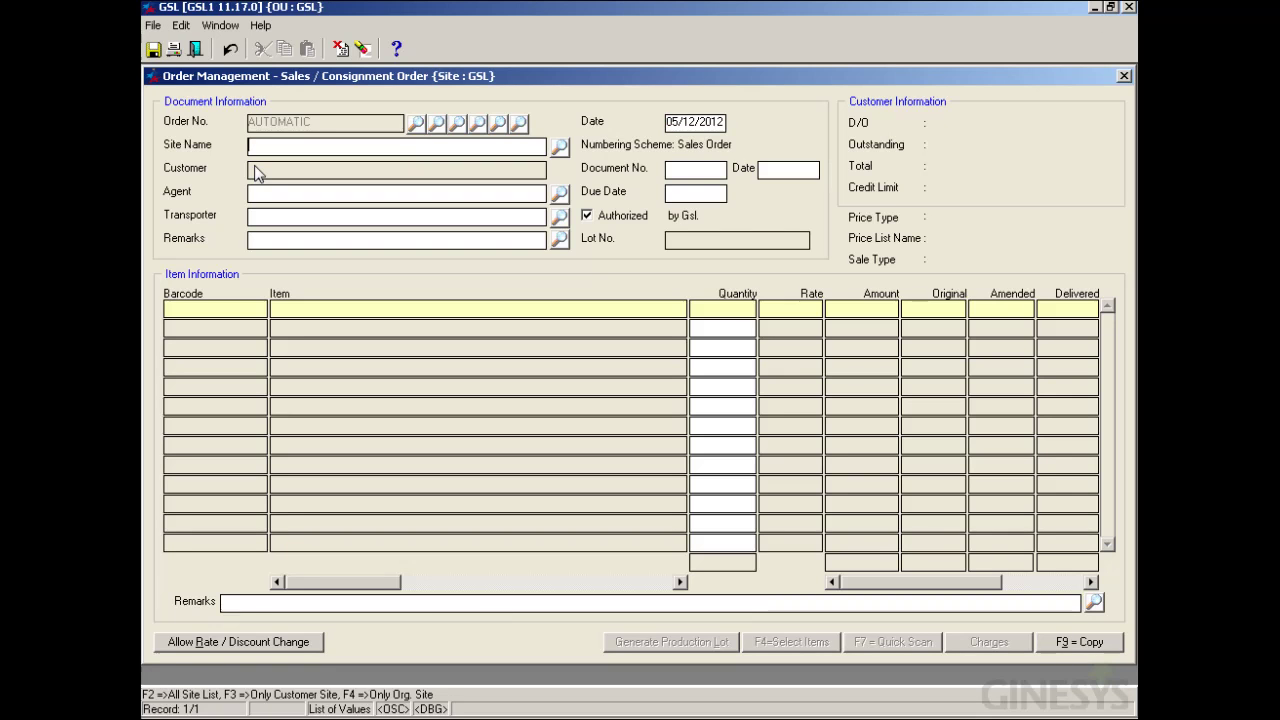
key(F2)
double_click(398, 366)
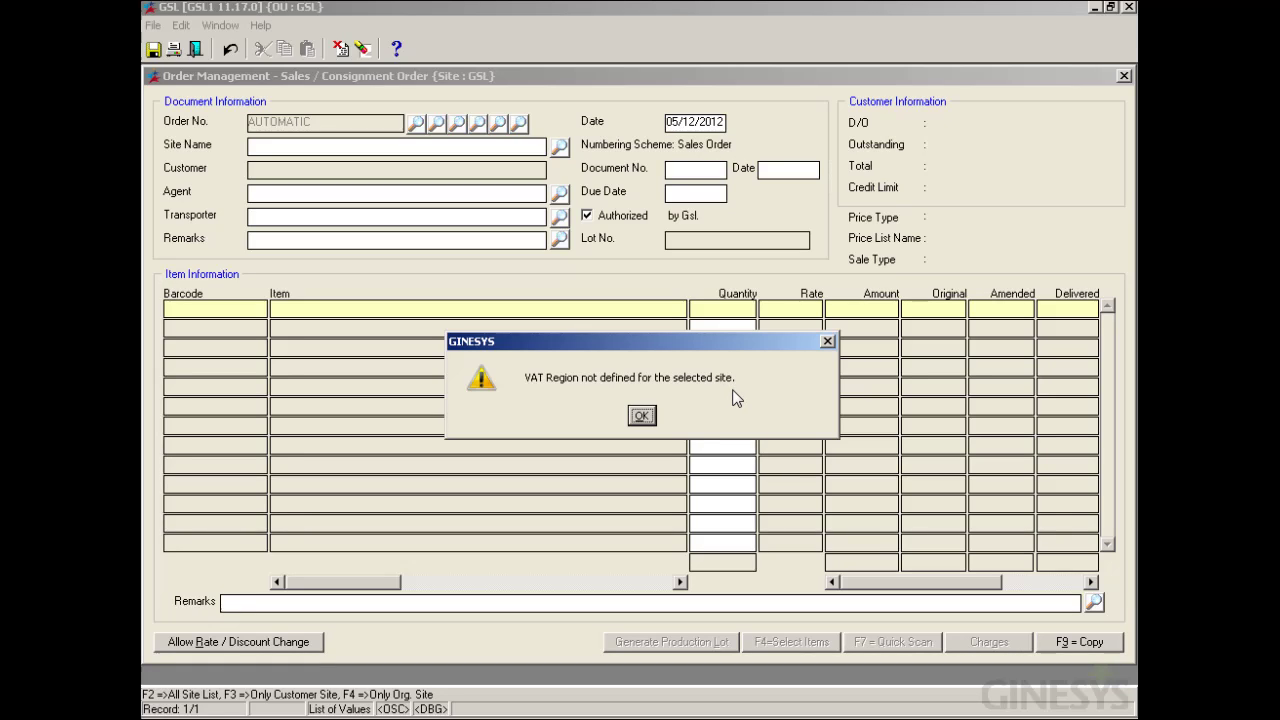
click(643, 416)
click(196, 54)
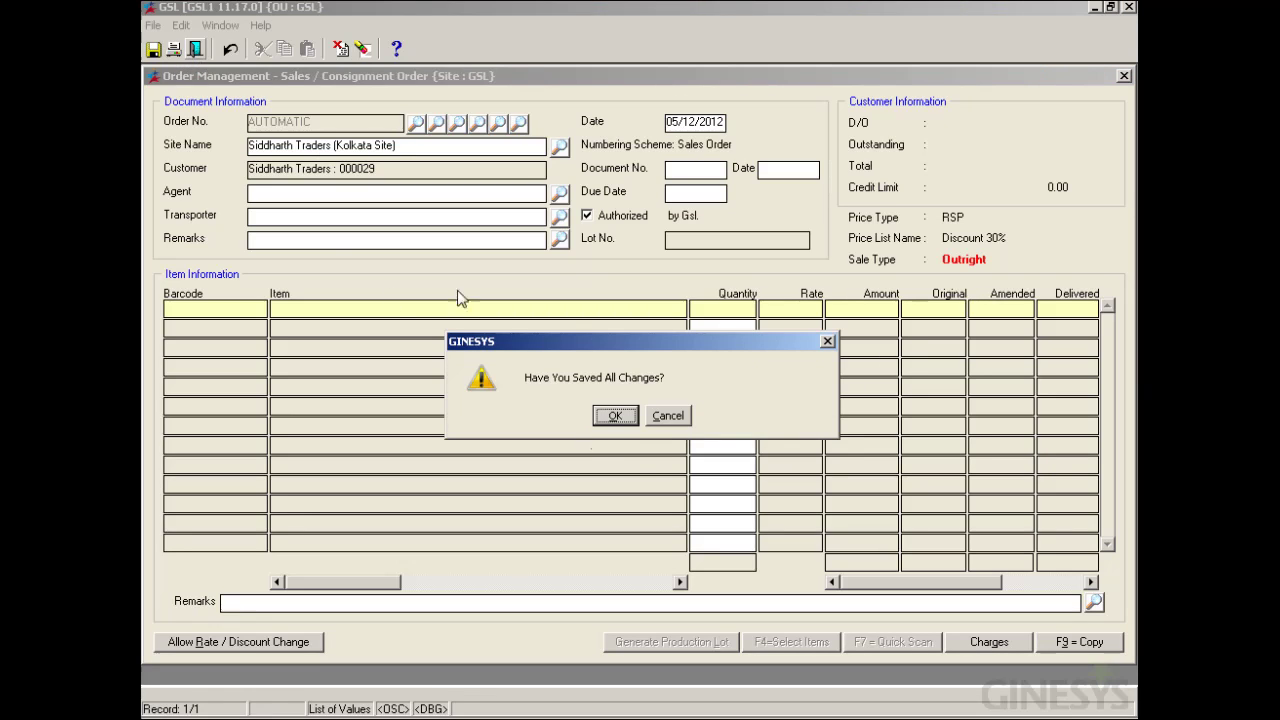
click(611, 414)
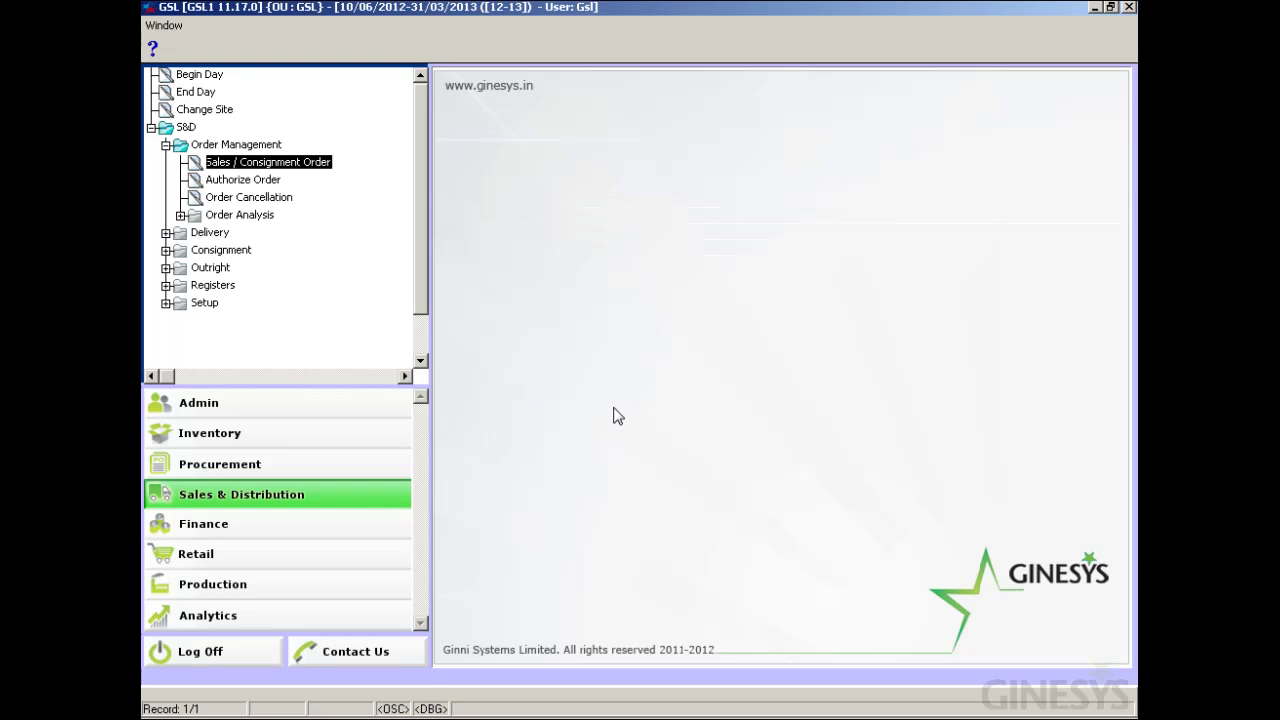
Step: Open the customer setup and load the Siddharth Traders record of the Customer class
click(166, 302)
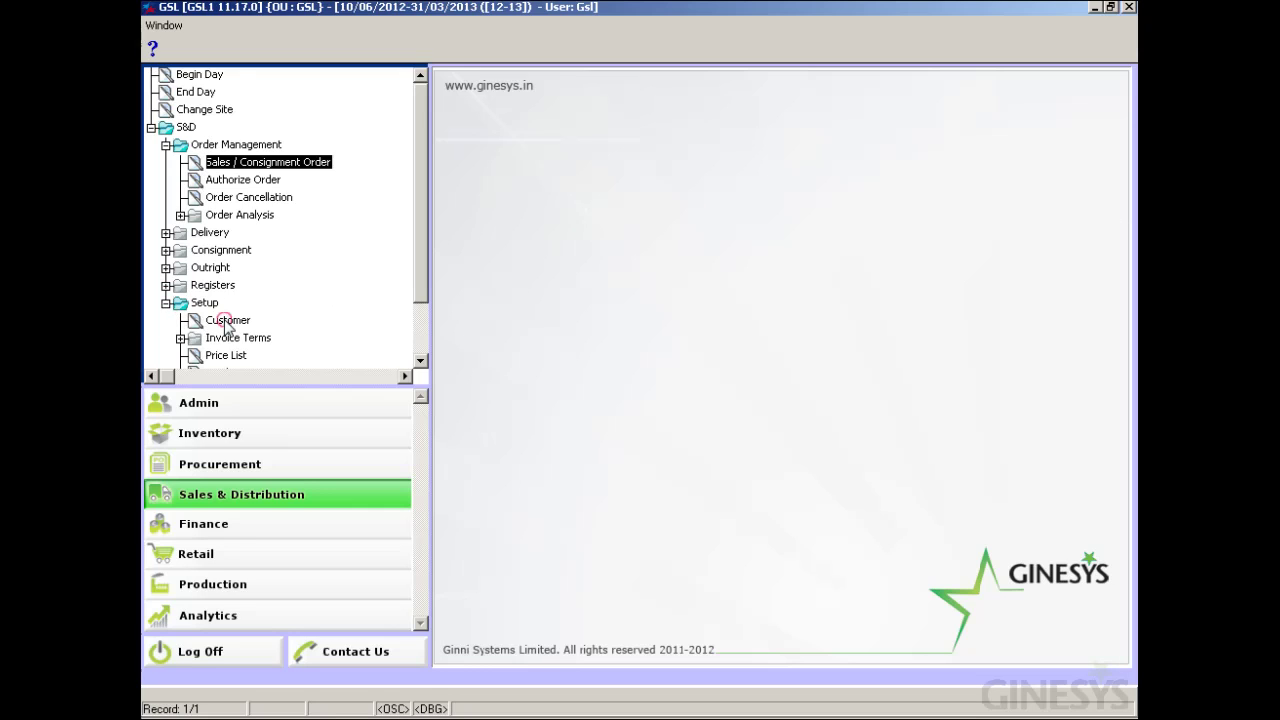
double_click(224, 320)
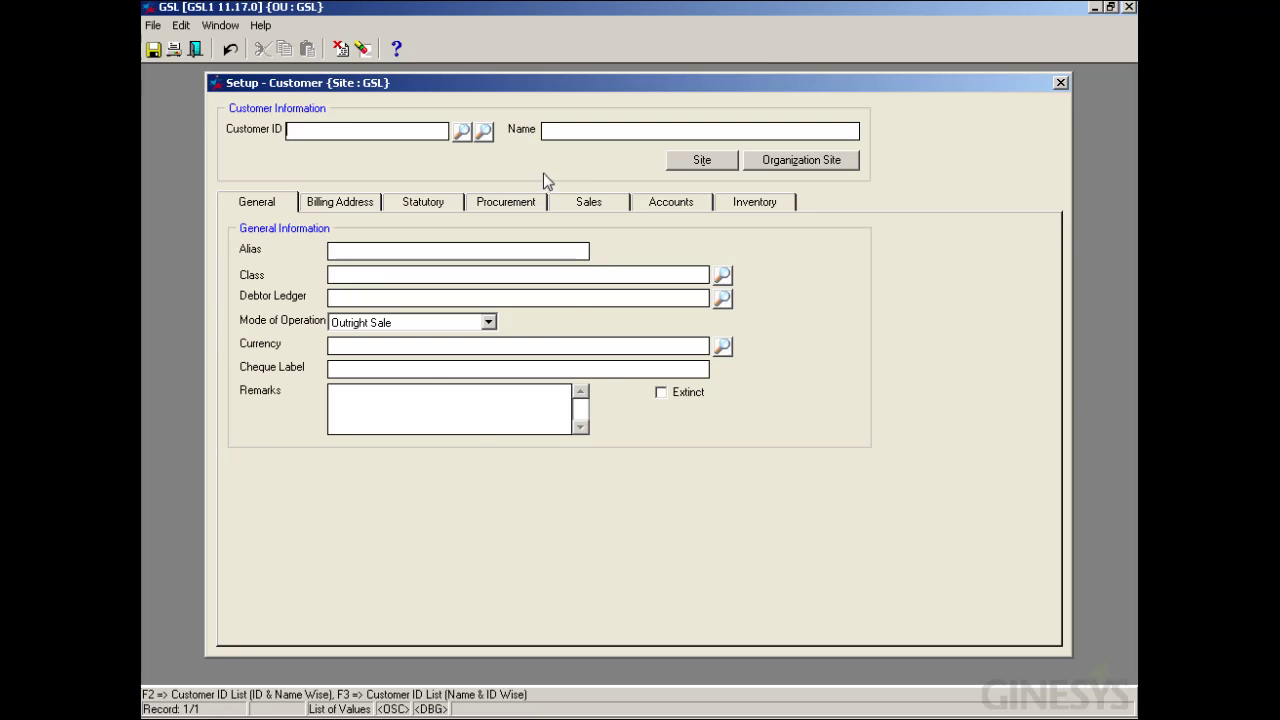
key(F2)
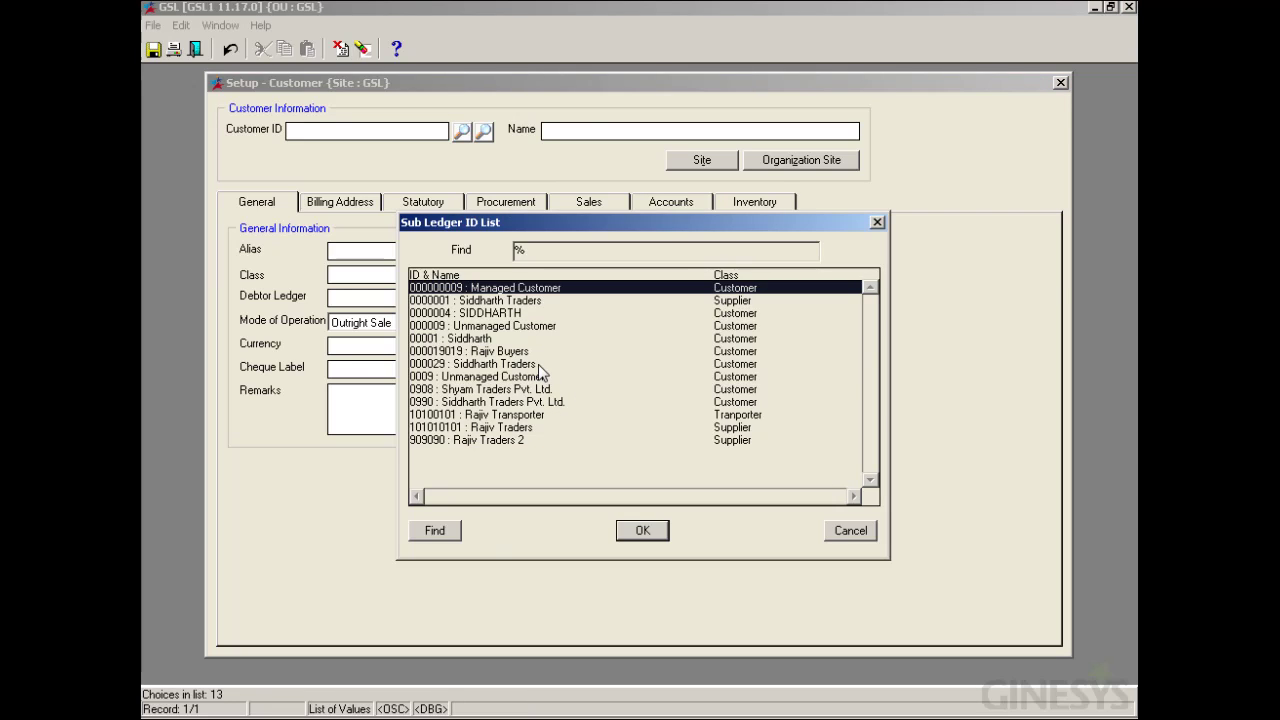
double_click(540, 364)
Step: Set the VAT region of the customer's Kolkata site to WB and accept the site details
click(701, 162)
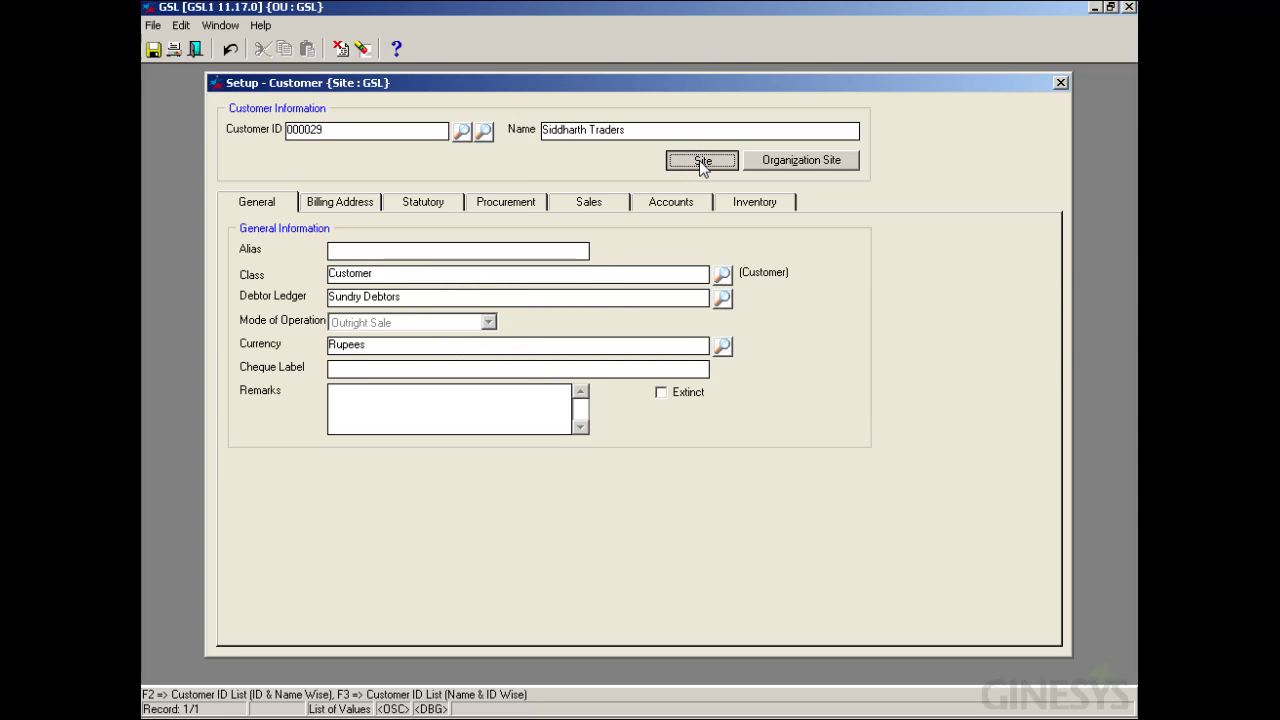
key(Down)
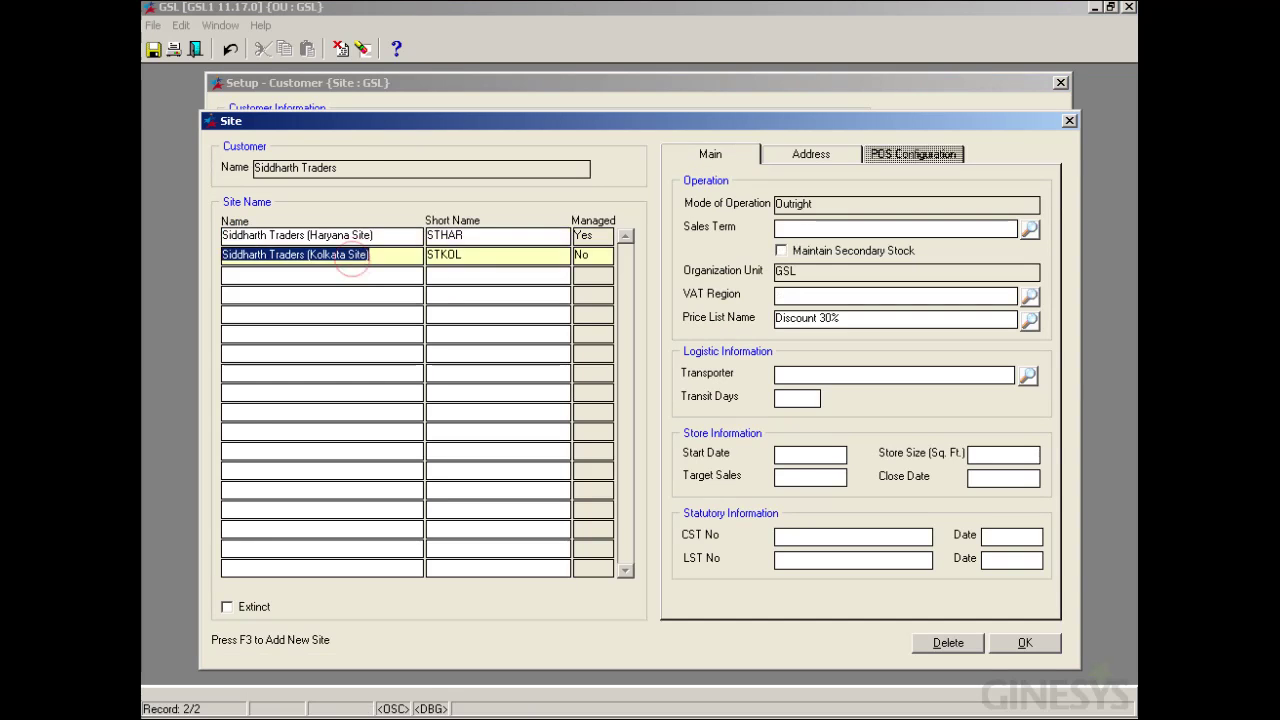
click(805, 296)
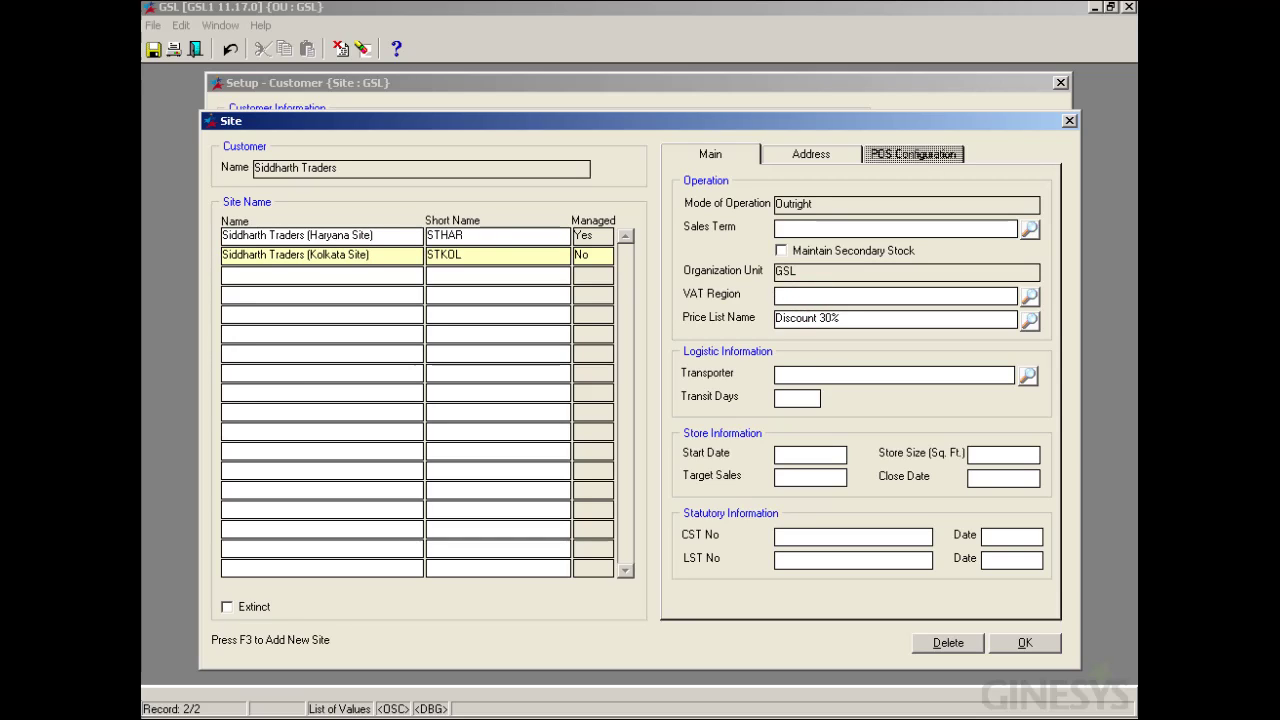
key(F9)
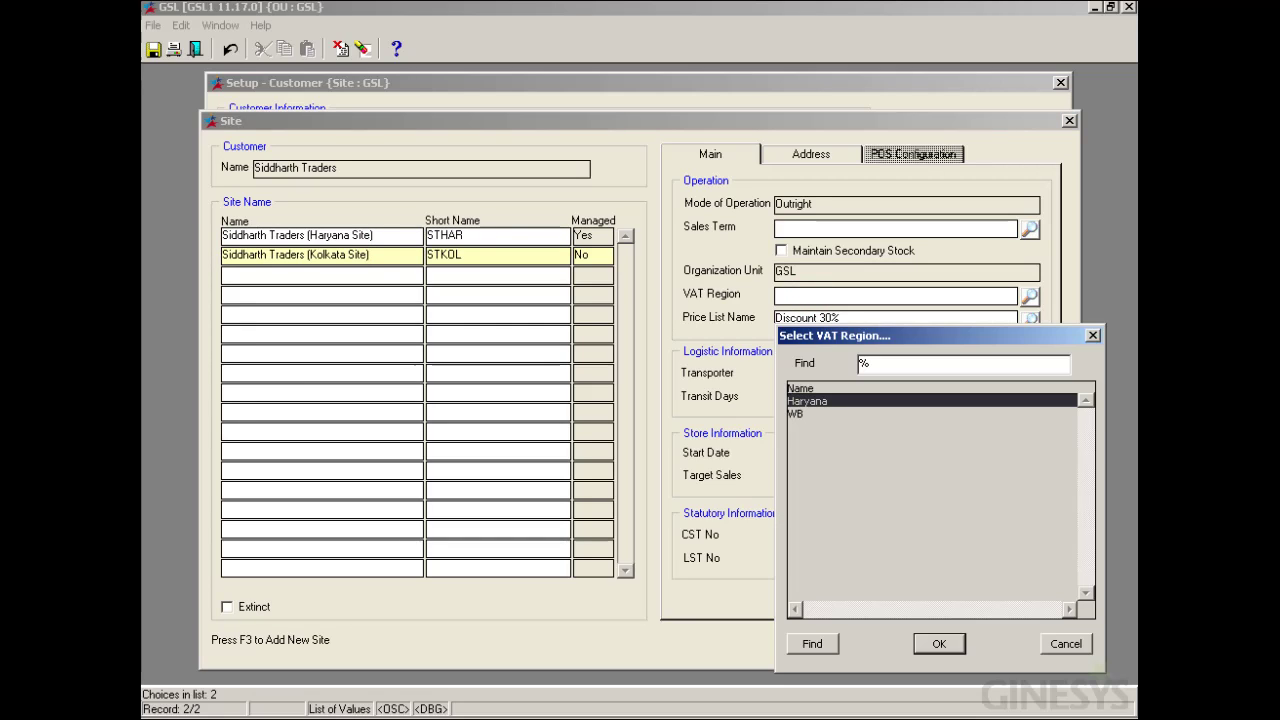
double_click(834, 415)
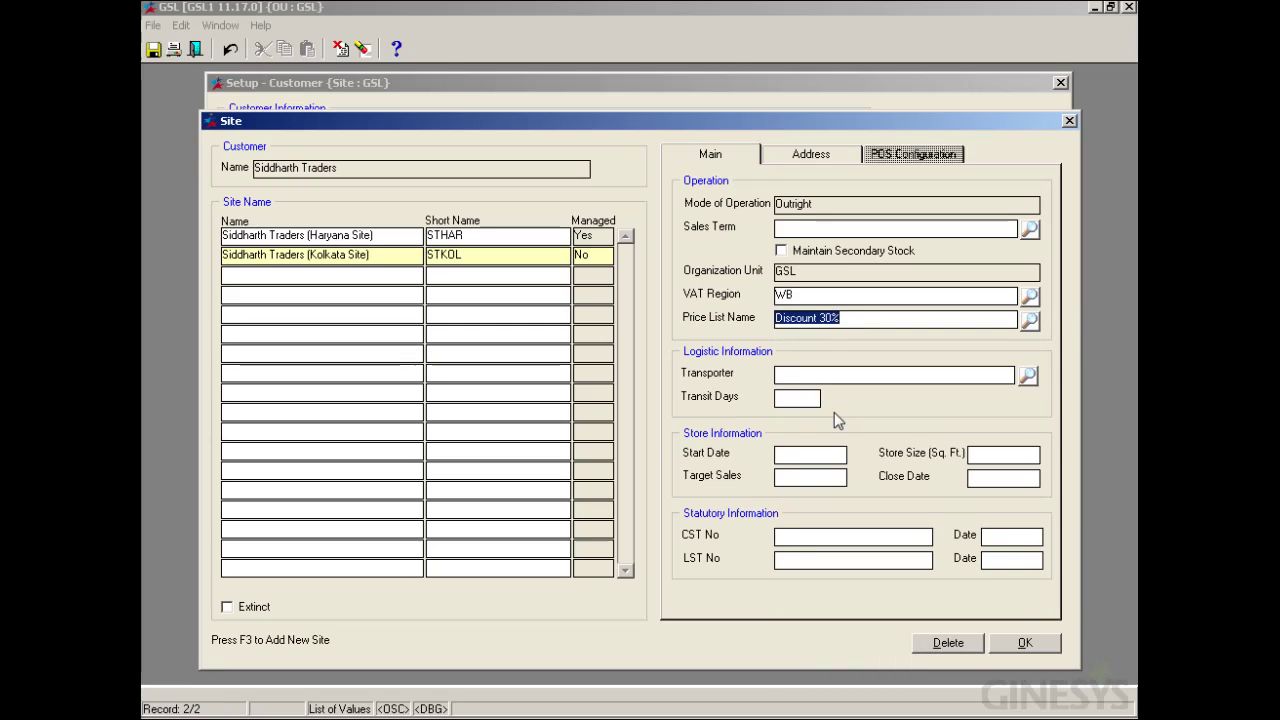
click(1001, 647)
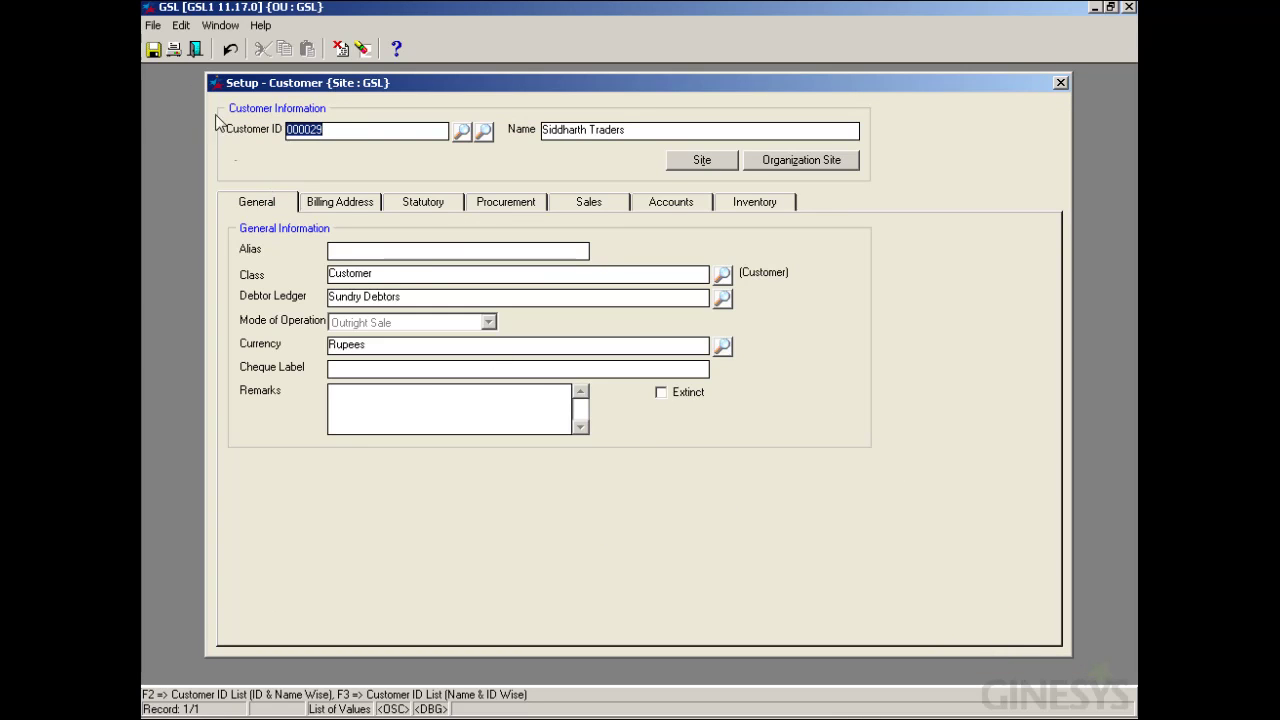
Step: Save the customer record with its updated VAT region and exit the customer setup
click(157, 50)
click(628, 413)
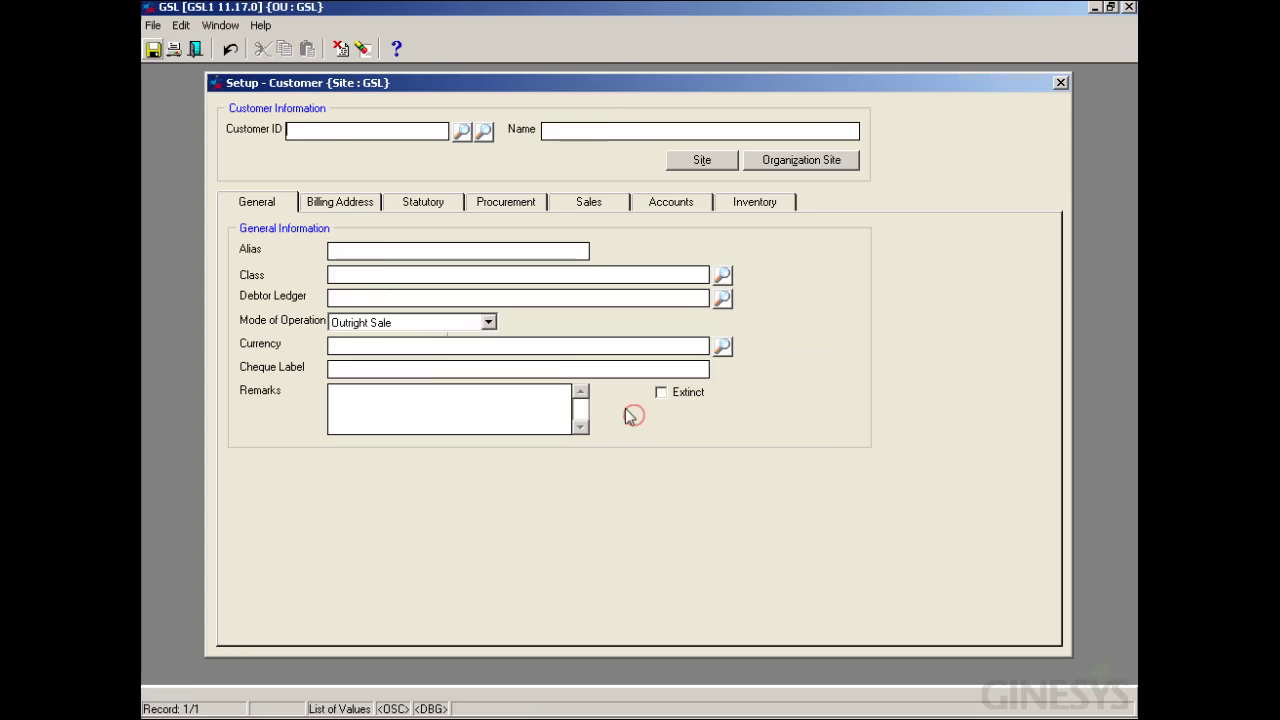
click(195, 49)
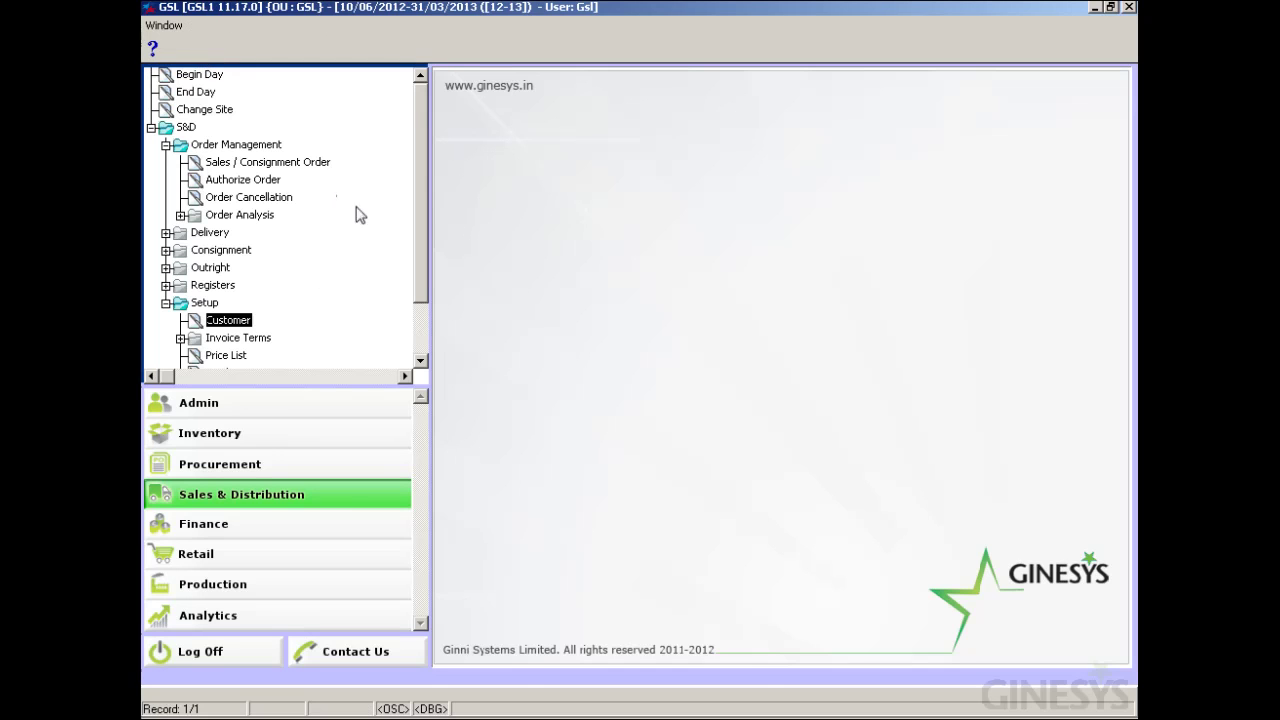
Step: Open a new sales order and select the Siddharth Traders Kolkata site to check its price list
click(282, 166)
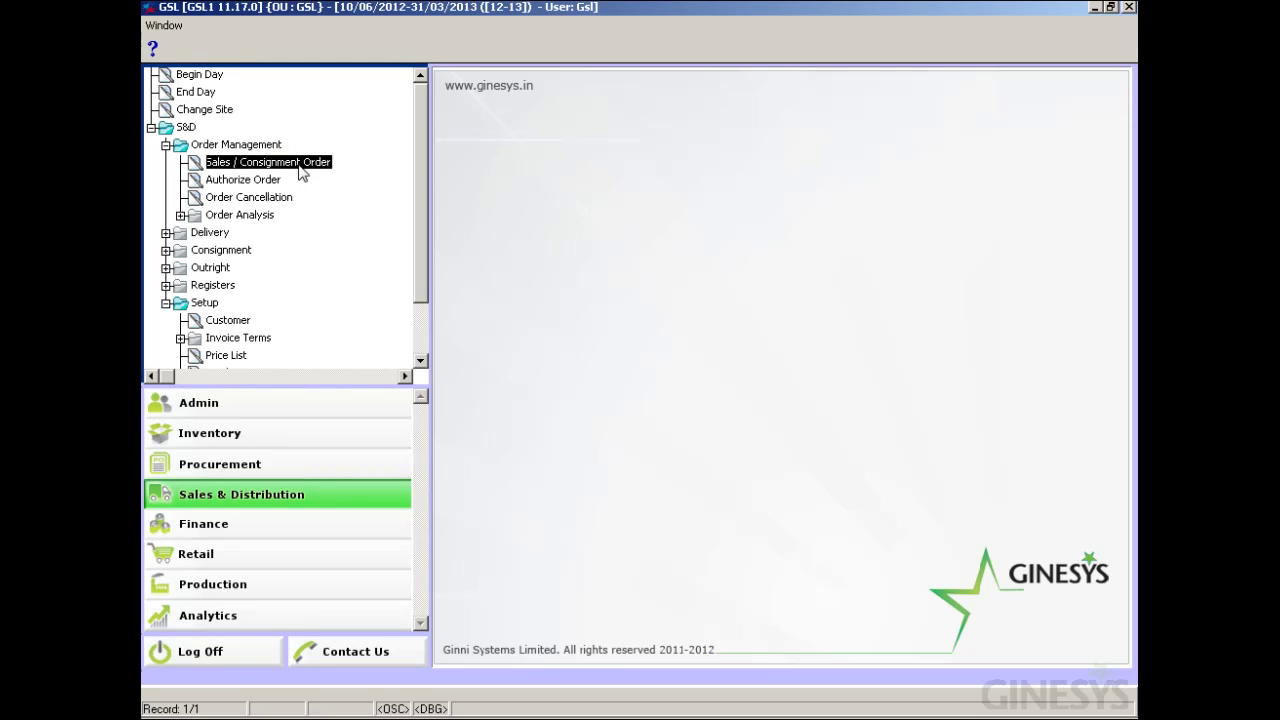
double_click(300, 170)
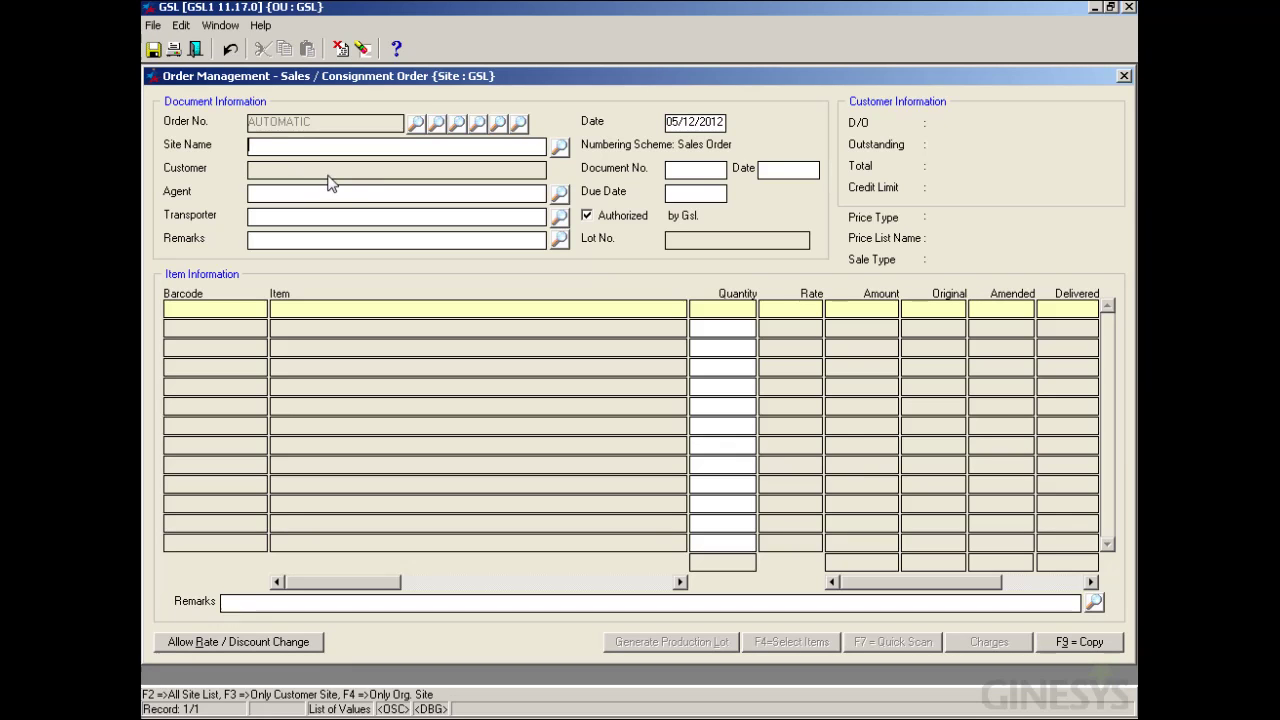
key(F2)
text(s%)
click(392, 371)
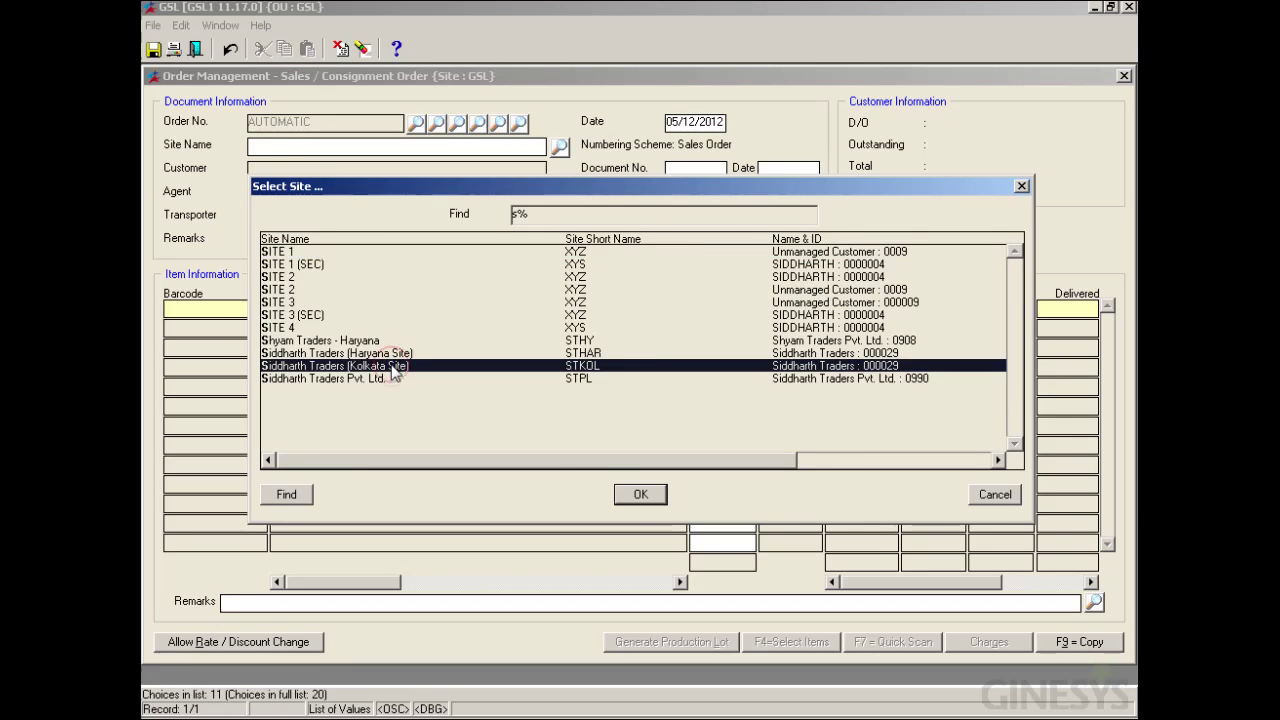
double_click(393, 371)
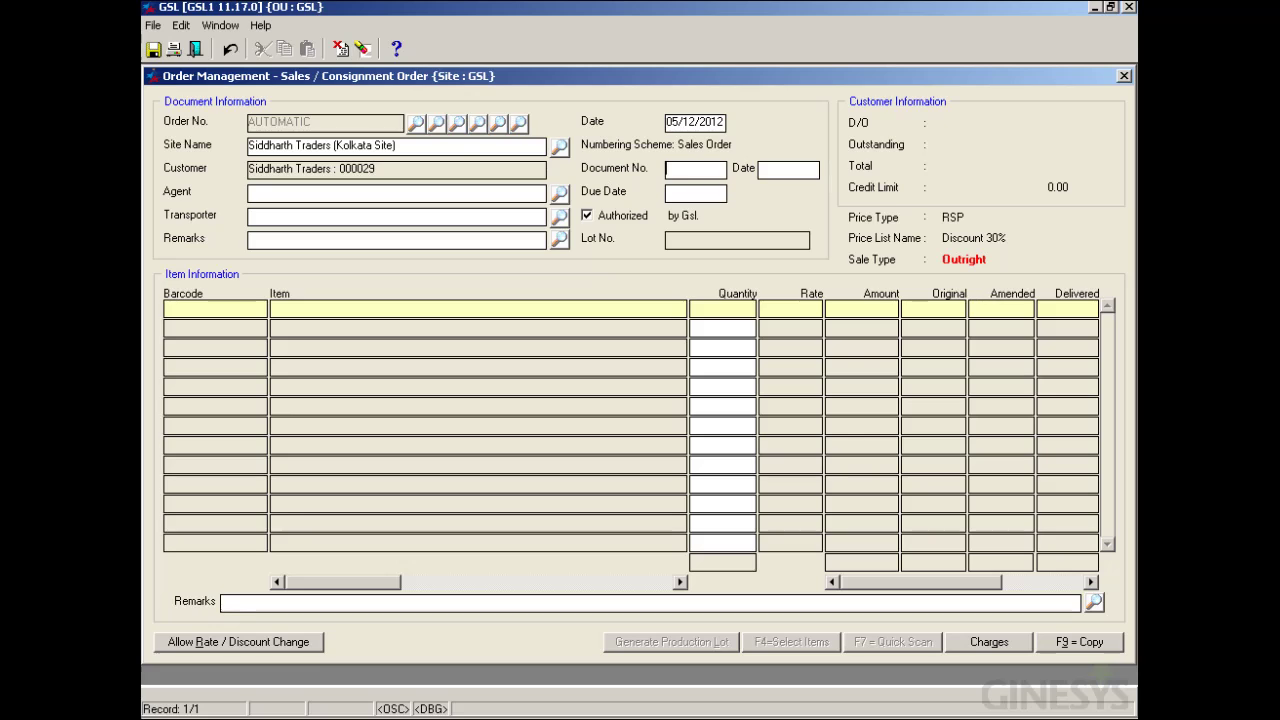
Step: Clear the order form and try selecting the Siddharth Traders Haryana site for the sales order
click(363, 49)
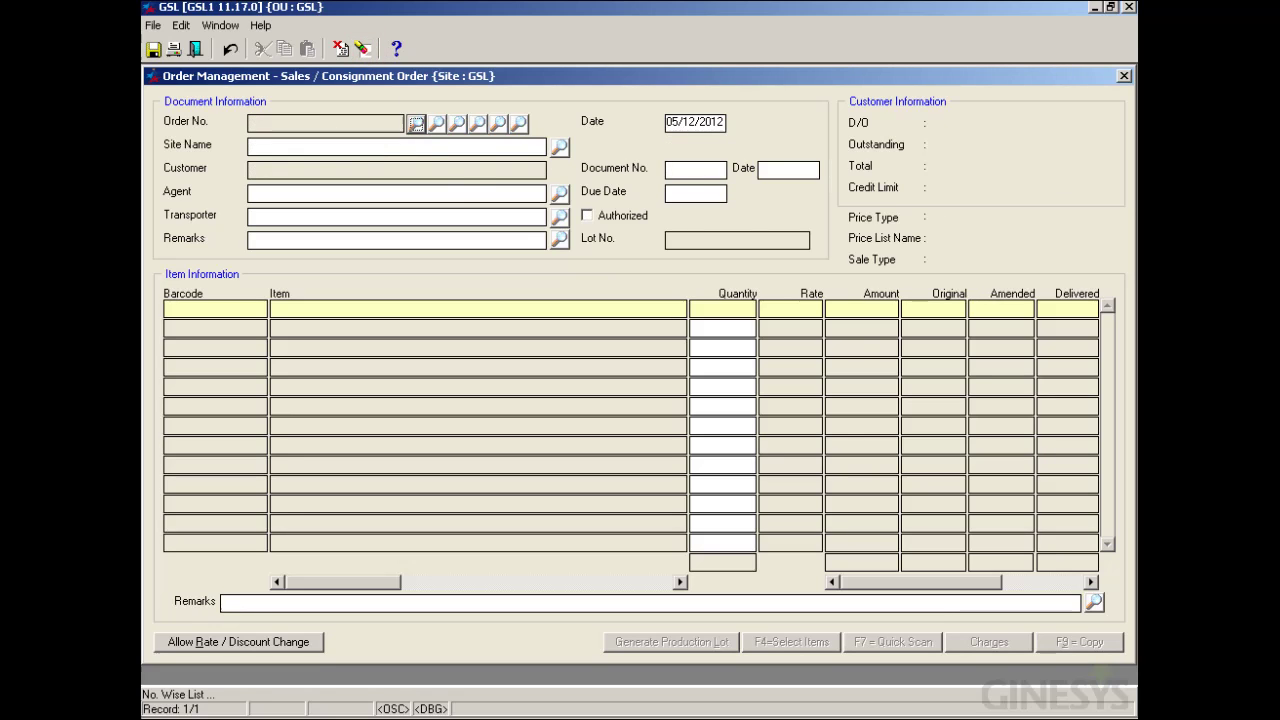
key(F2)
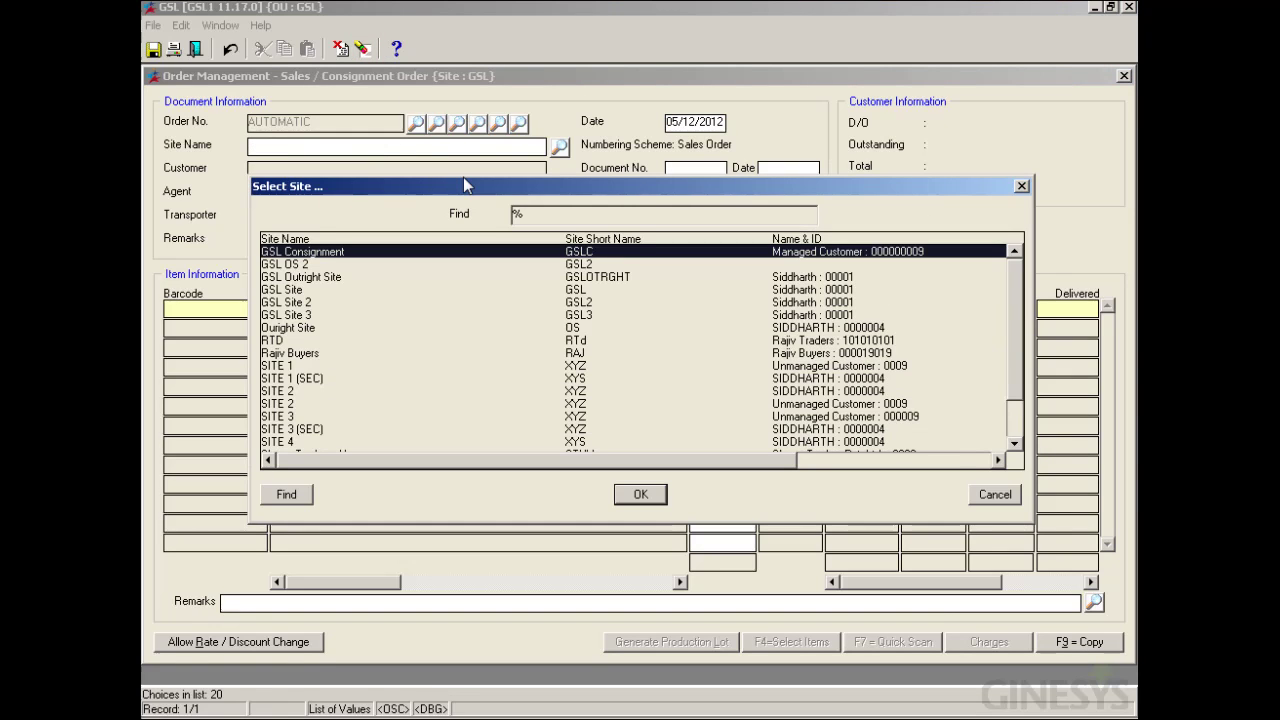
text(si)
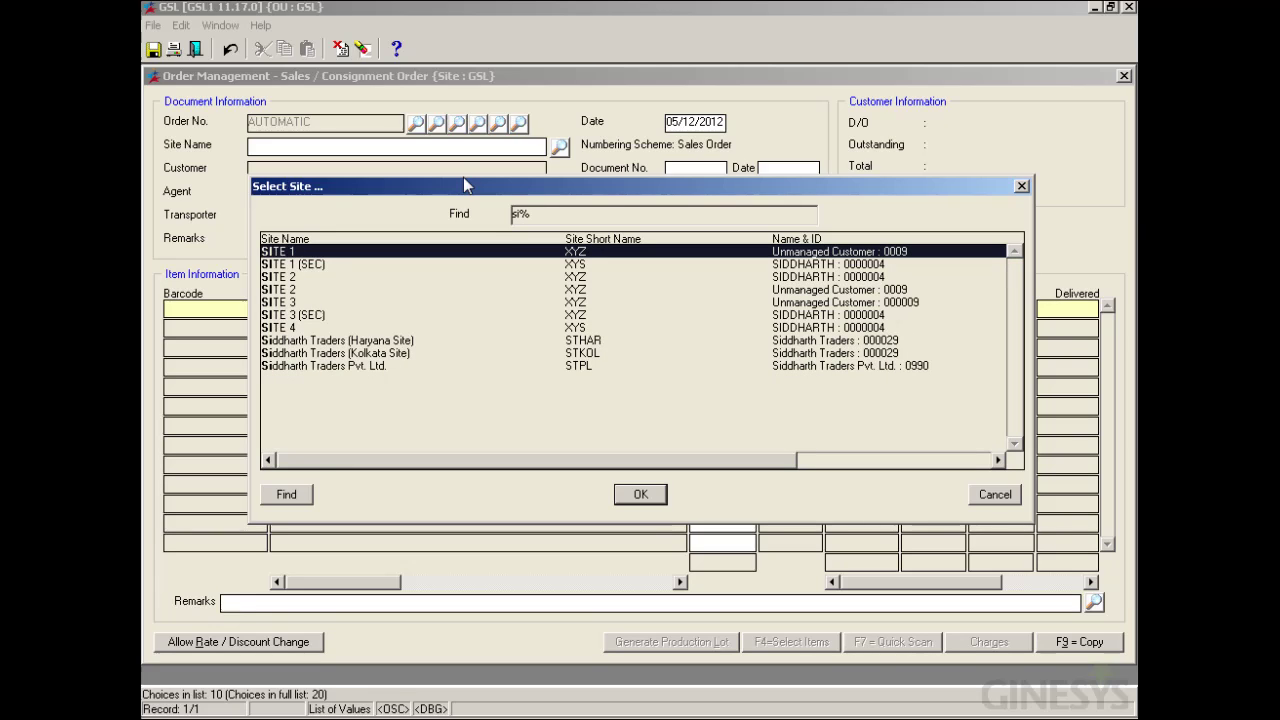
click(360, 341)
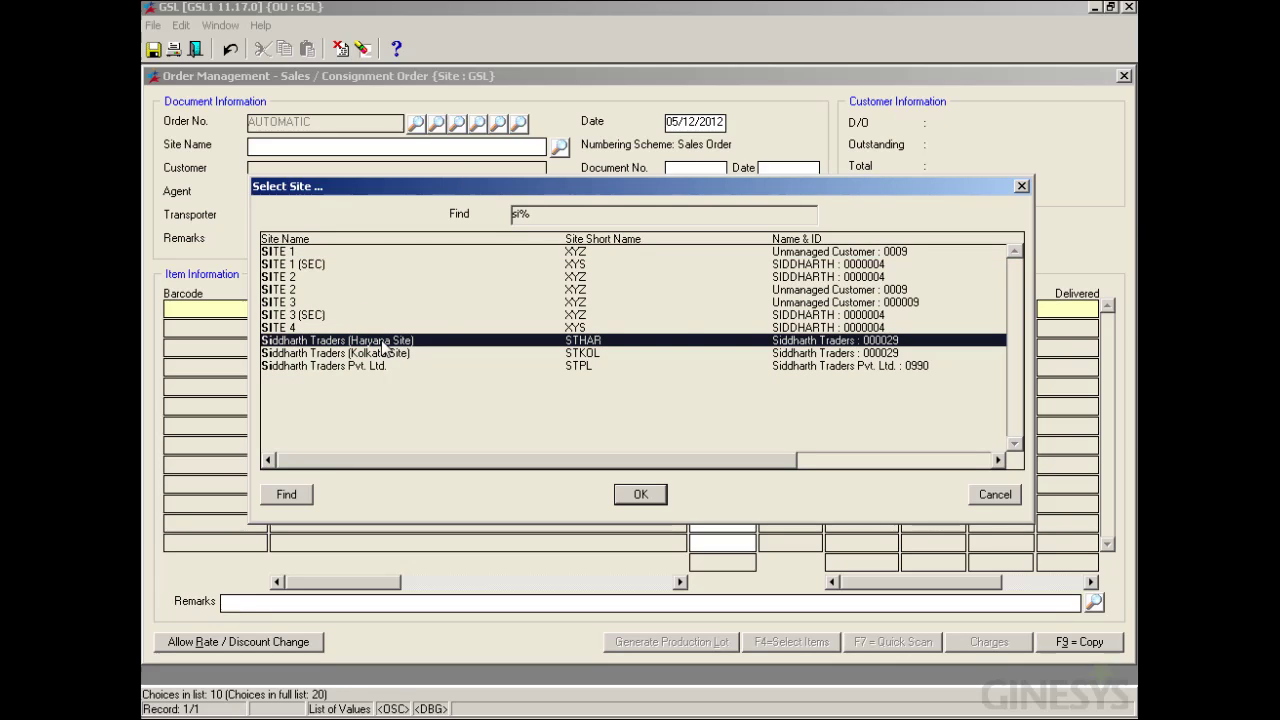
double_click(382, 342)
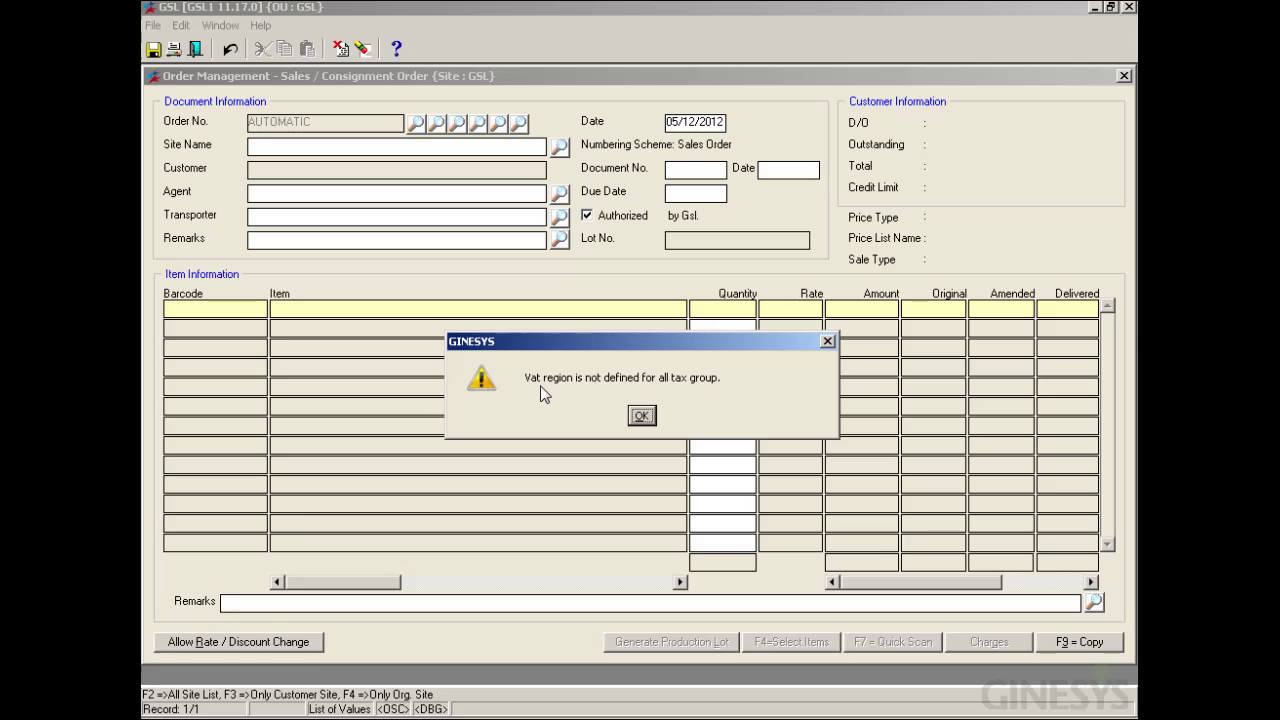
Step: Dismiss the VAT region warning and exit the sales order form
click(644, 416)
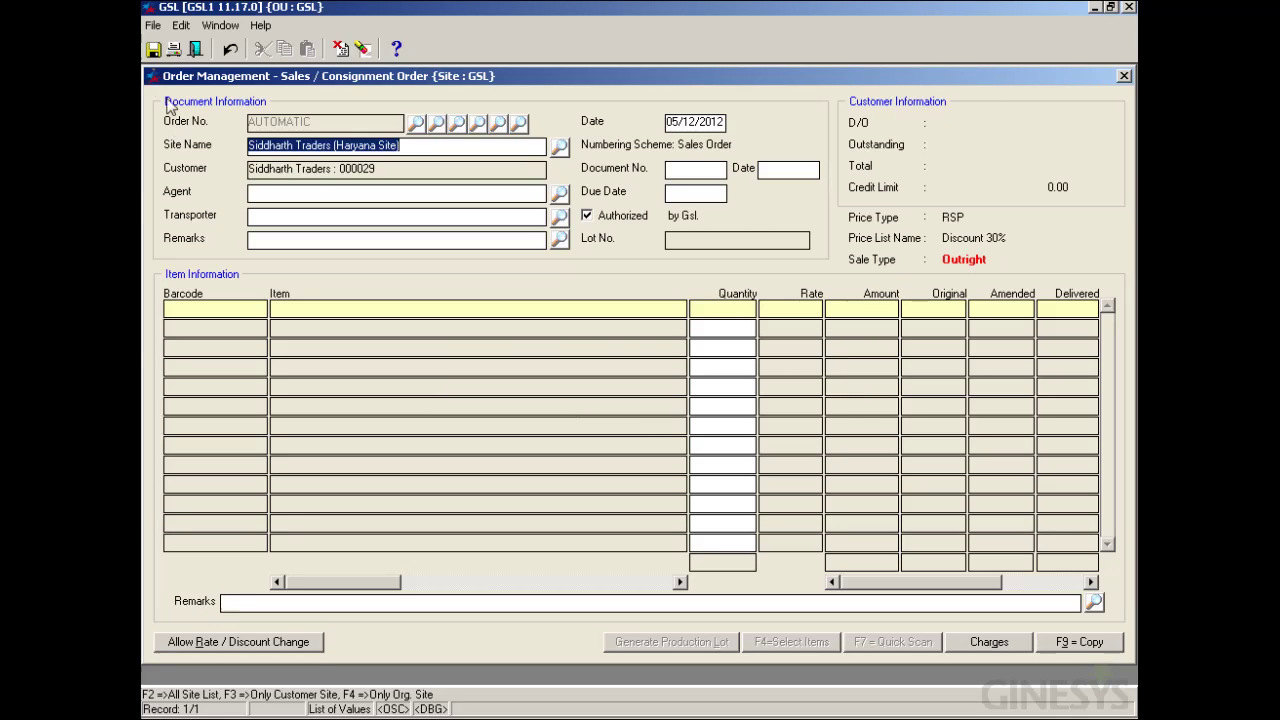
click(195, 48)
click(616, 416)
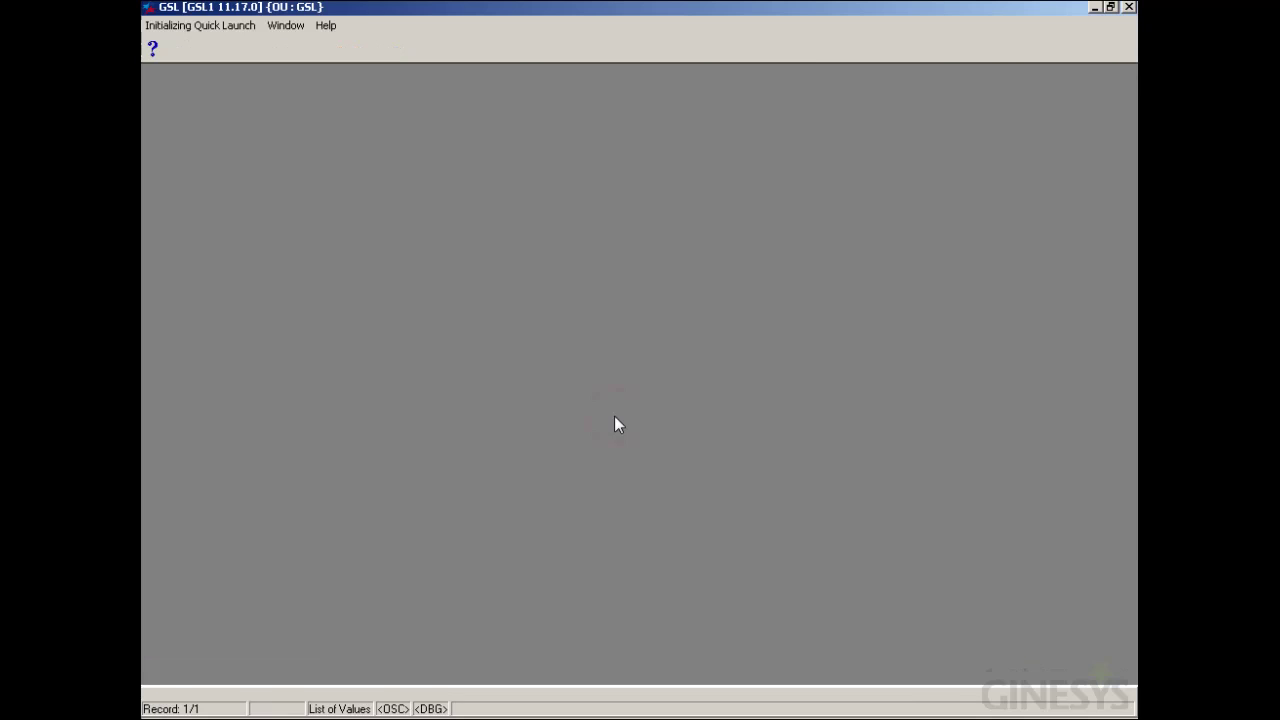
Step: Open the inventory tax definition for the VAT tax group
click(277, 432)
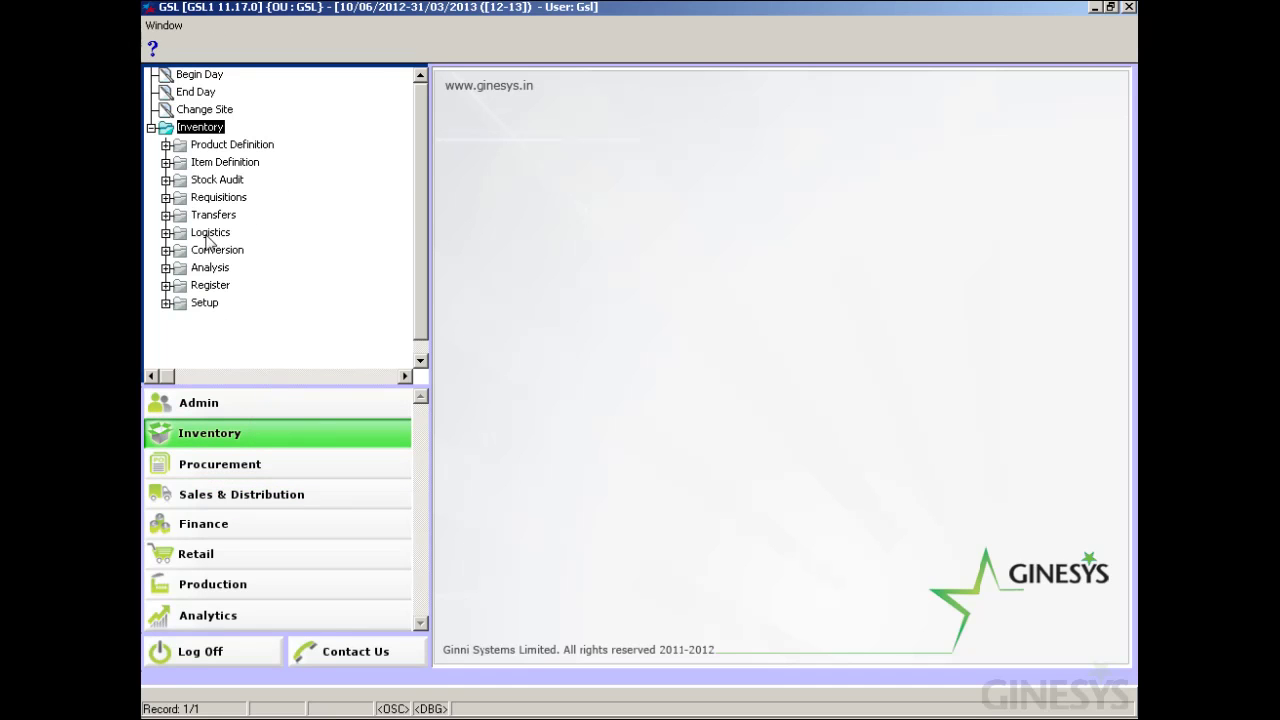
click(166, 145)
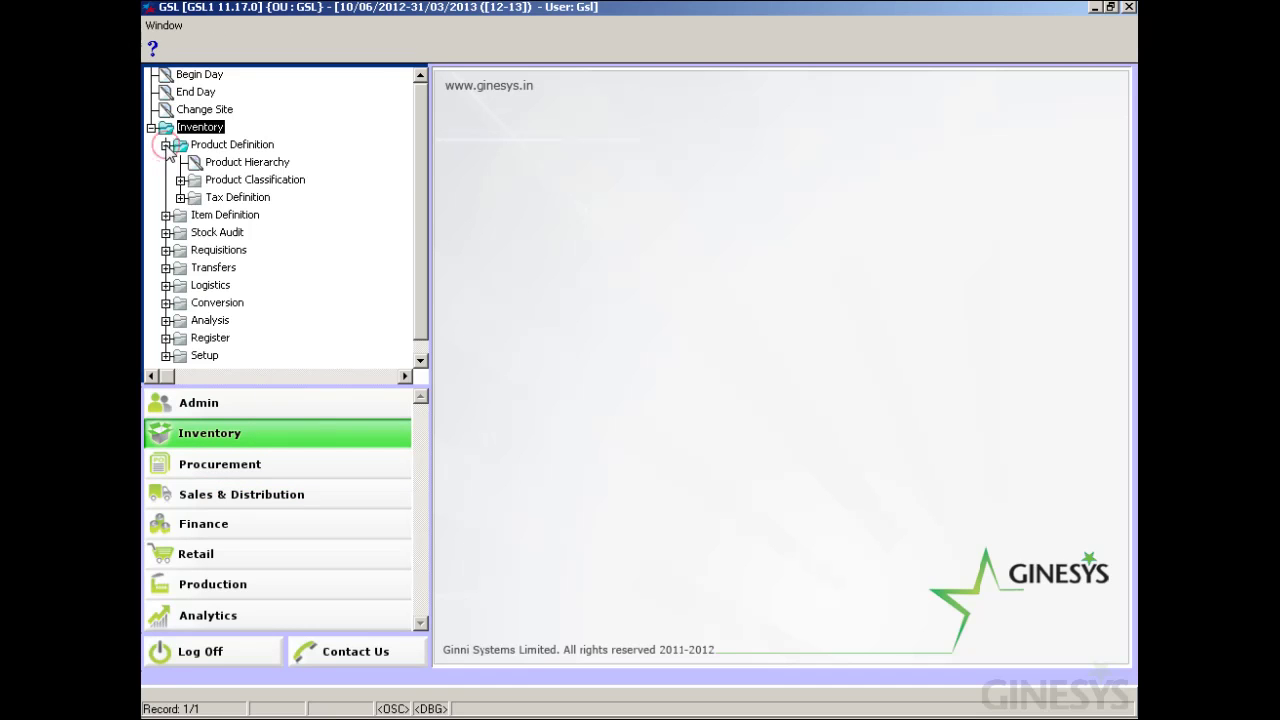
click(180, 197)
double_click(239, 245)
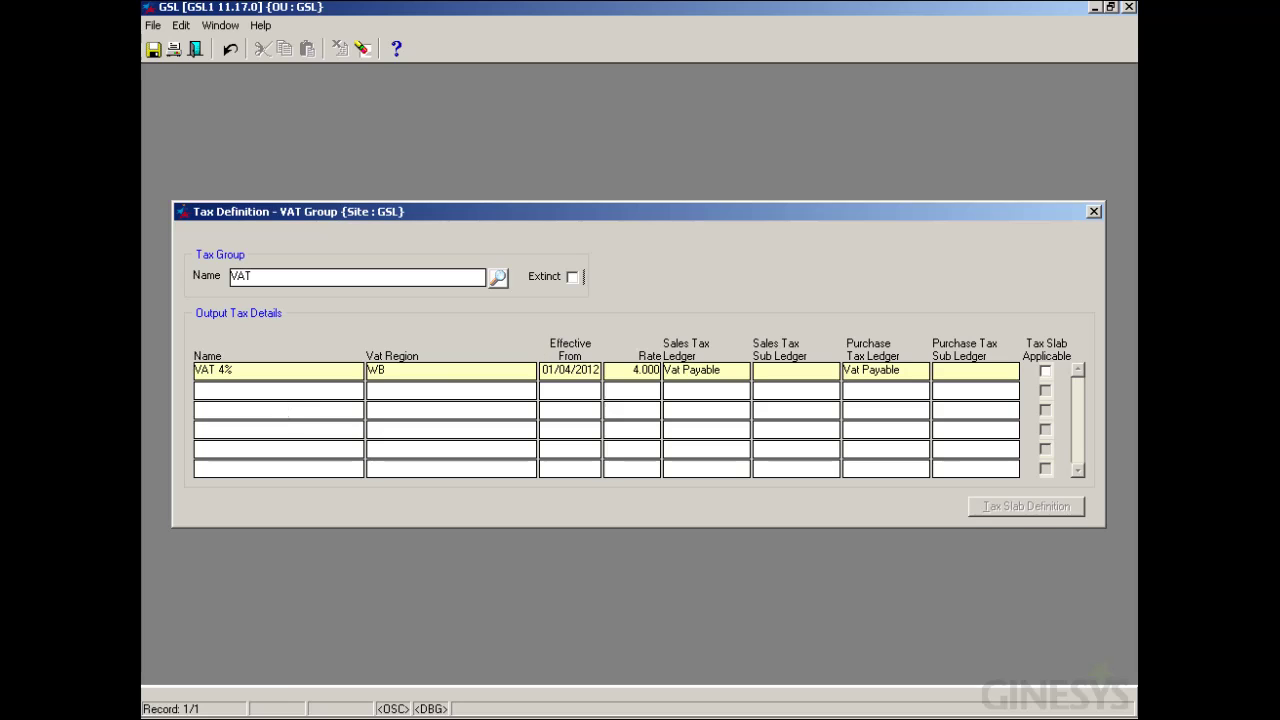
Step: Add an output tax line named VAT 12.5% for the Haryana VAT region, effective from 01/01/2012
click(286, 391)
text(VAT )
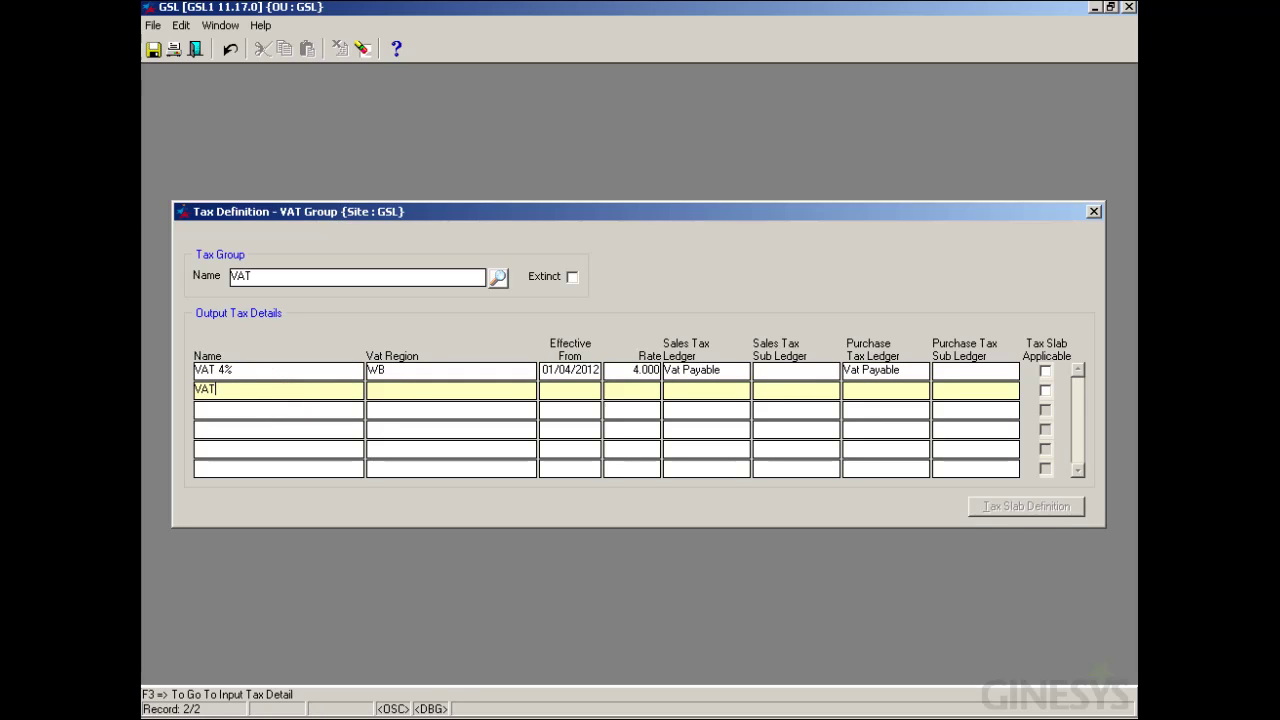
text(12.5%)
key(Tab)
key(Return)
key(Down)
key(Return)
text(01/01/2012)
key(Tab)
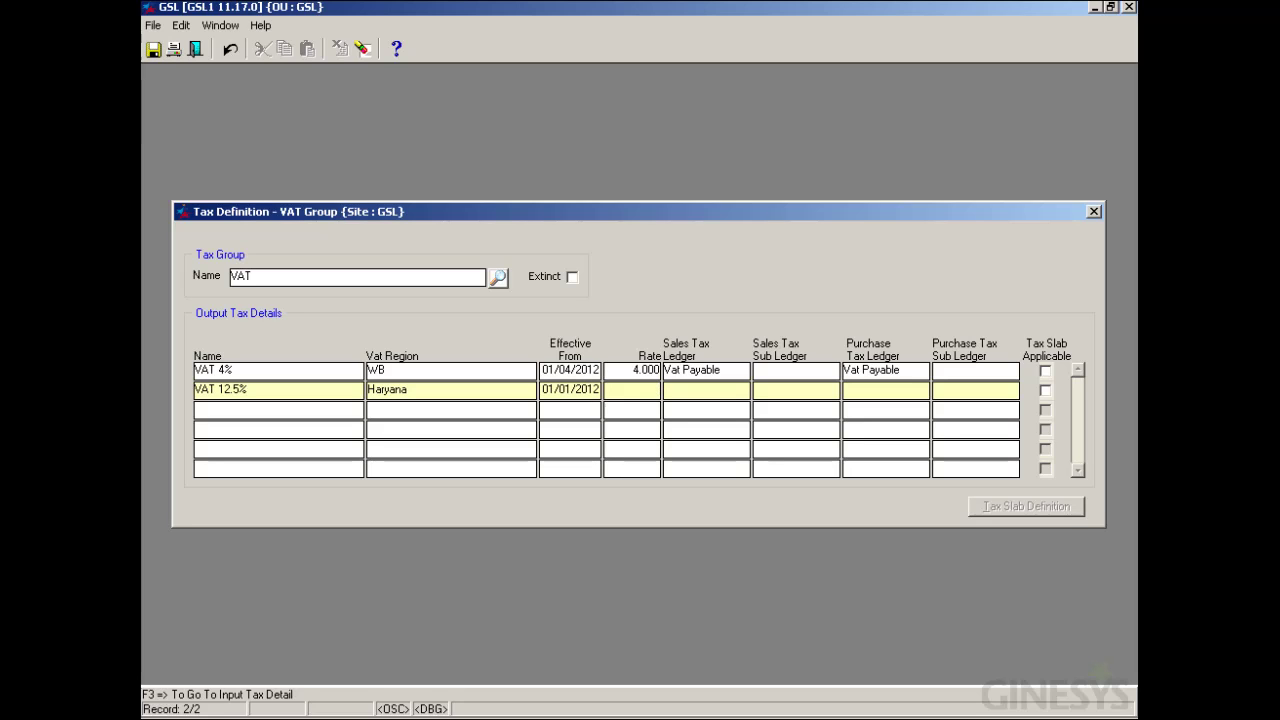
Step: Set the Haryana tax line's rate to 12.5 and its sales tax ledger to Vat Payable
text(12.5)
key(Tab)
key(Return)
text(a)
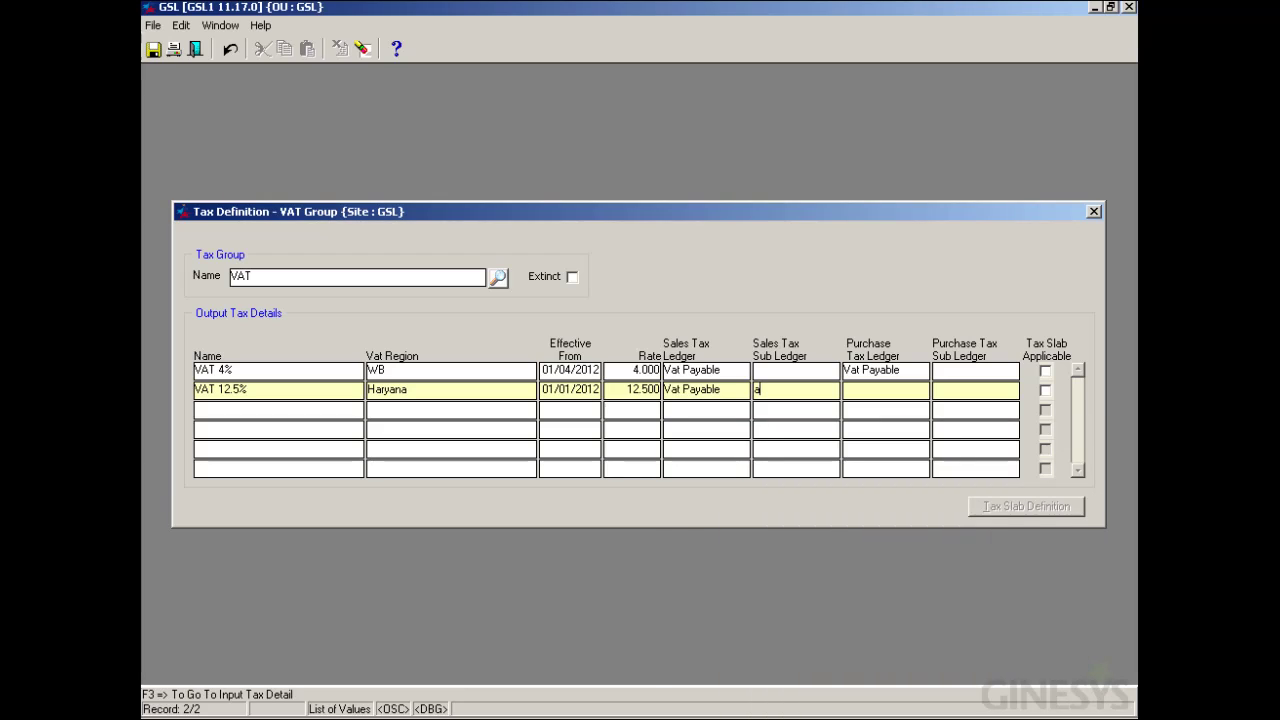
key(BackSpace)
Step: Save the modified VAT tax group and exit the tax definition
click(153, 49)
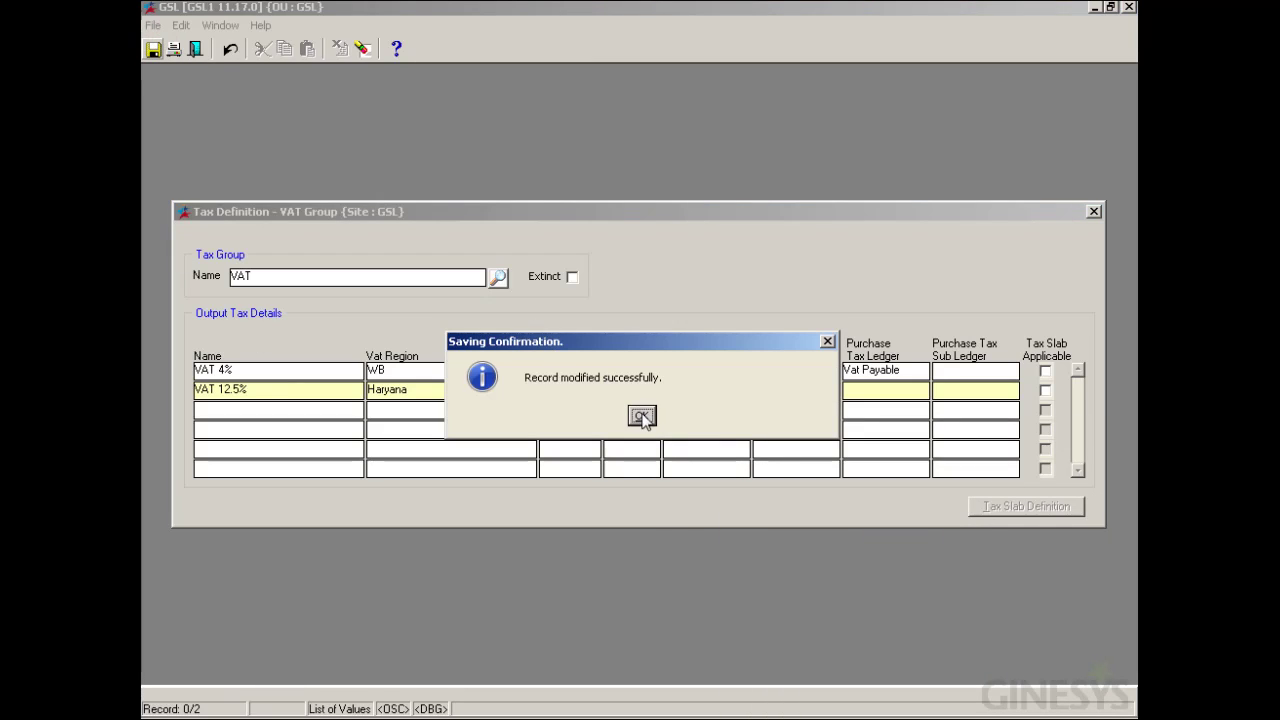
click(642, 416)
click(194, 49)
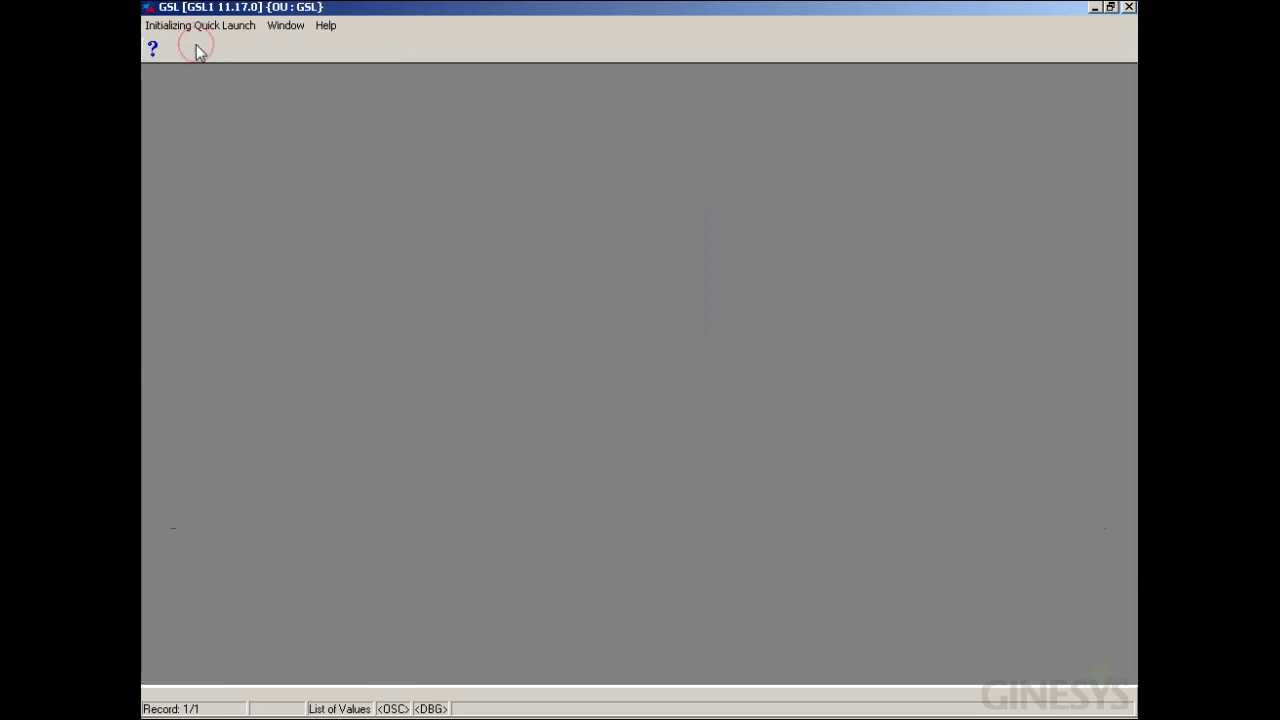
Step: Open a new sales order and select the Siddharth Traders Haryana site to check its price list
click(300, 510)
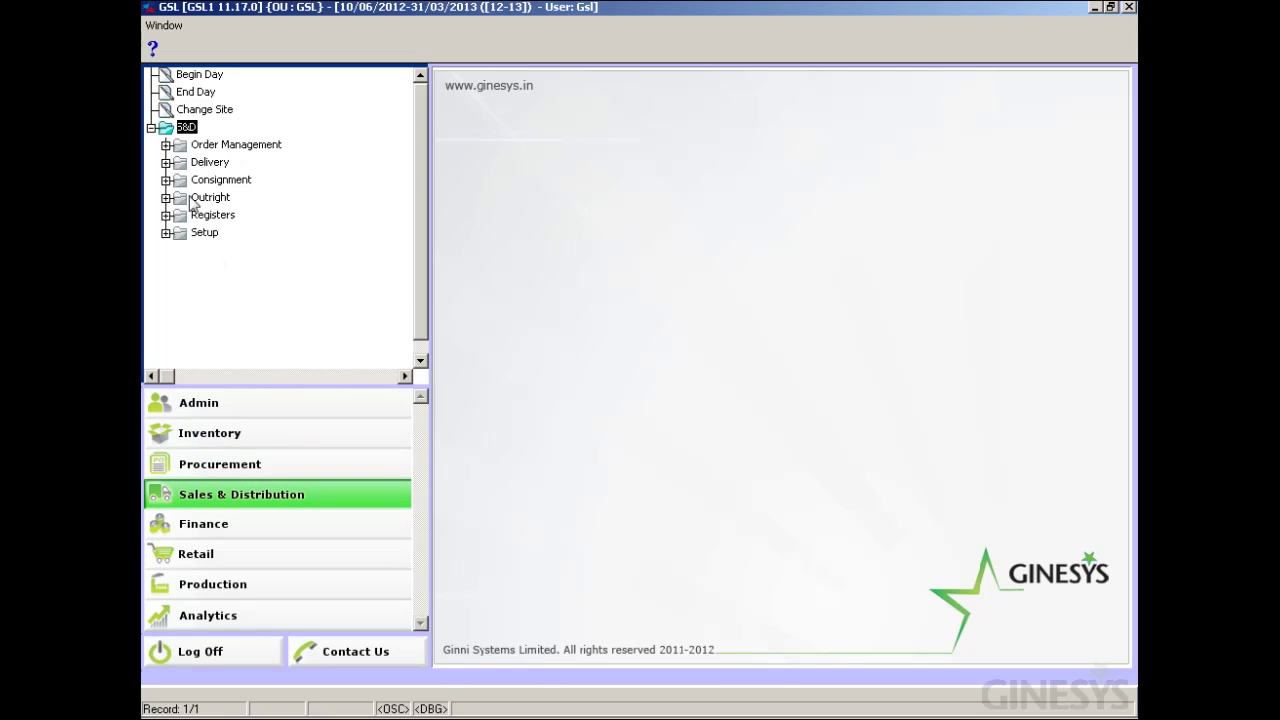
click(166, 144)
double_click(257, 166)
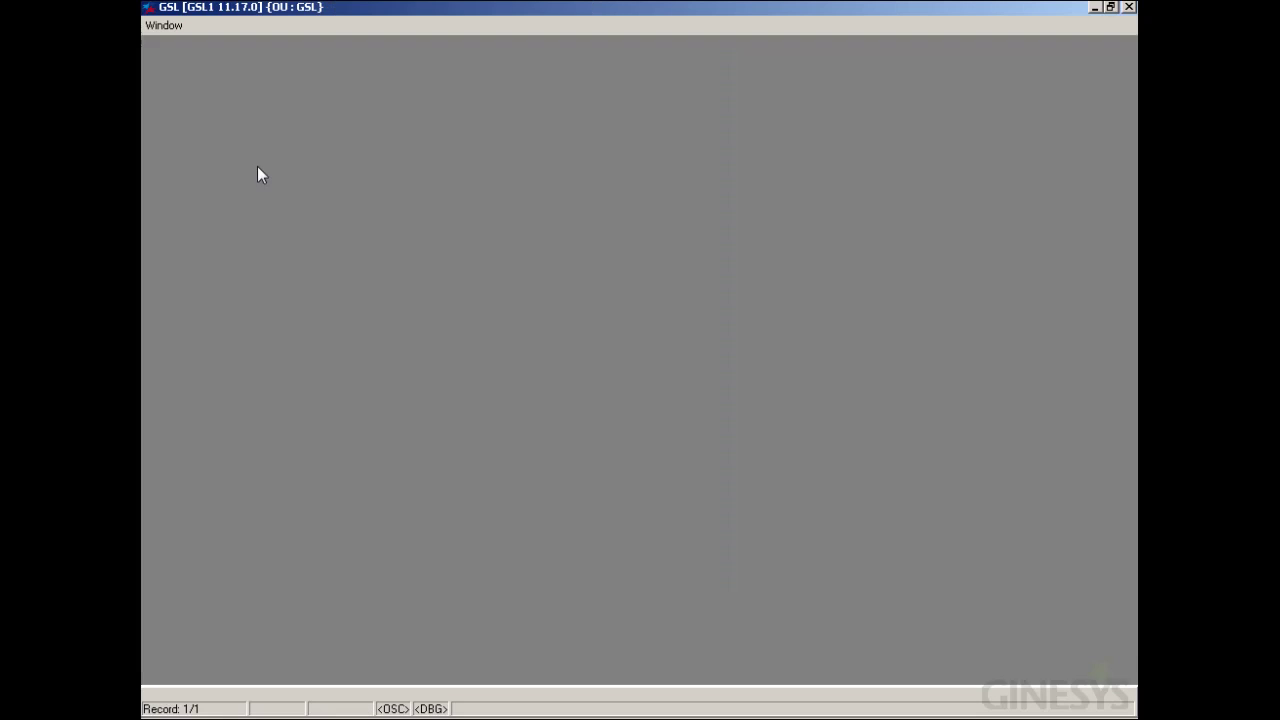
key(F2)
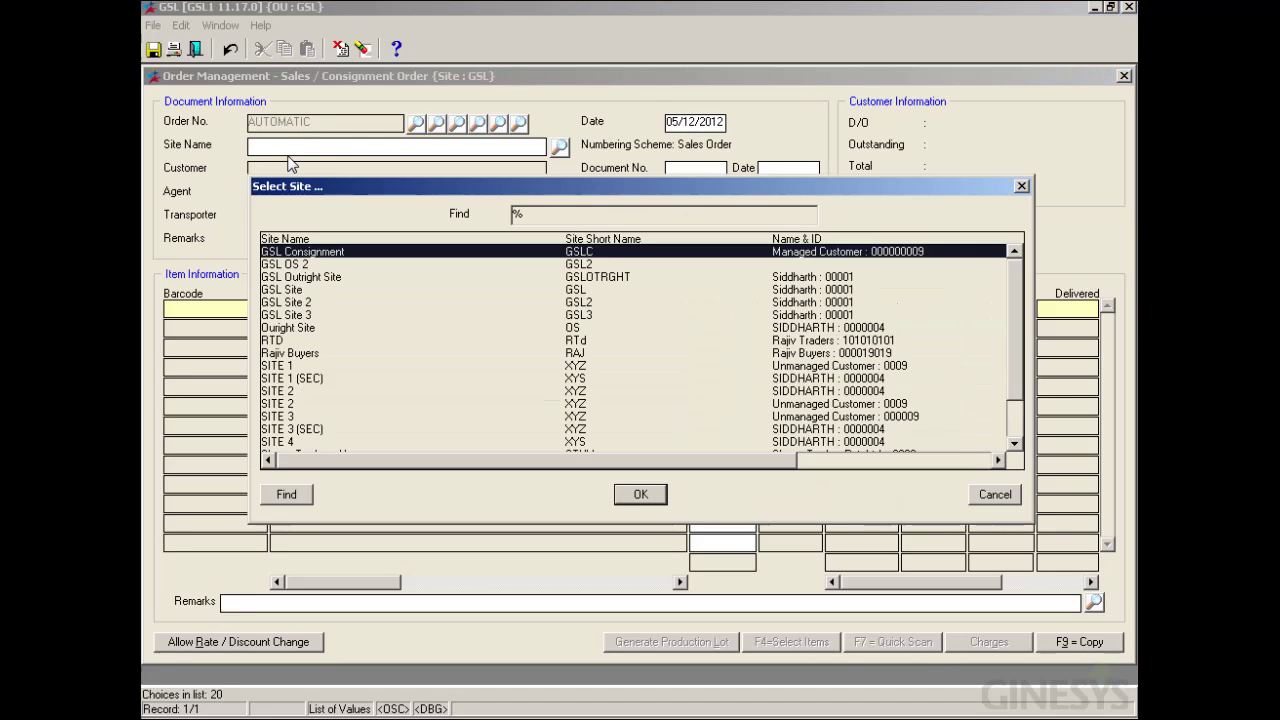
text(si)
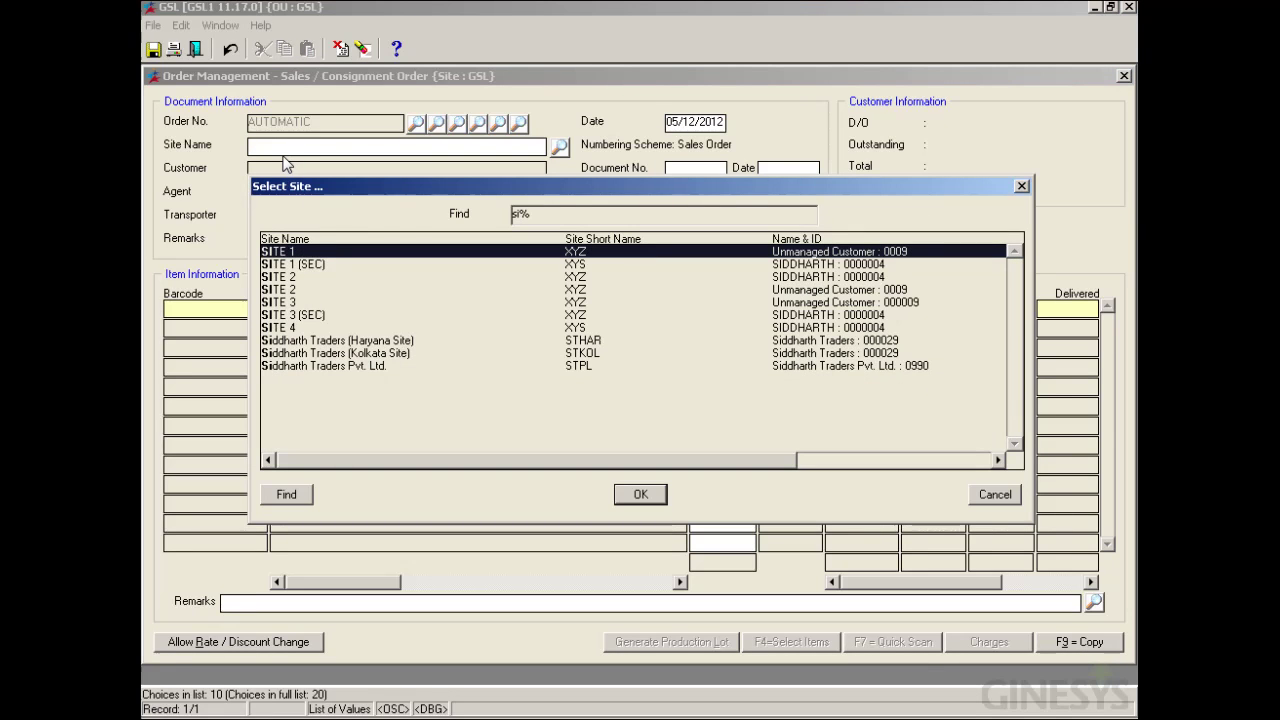
double_click(364, 340)
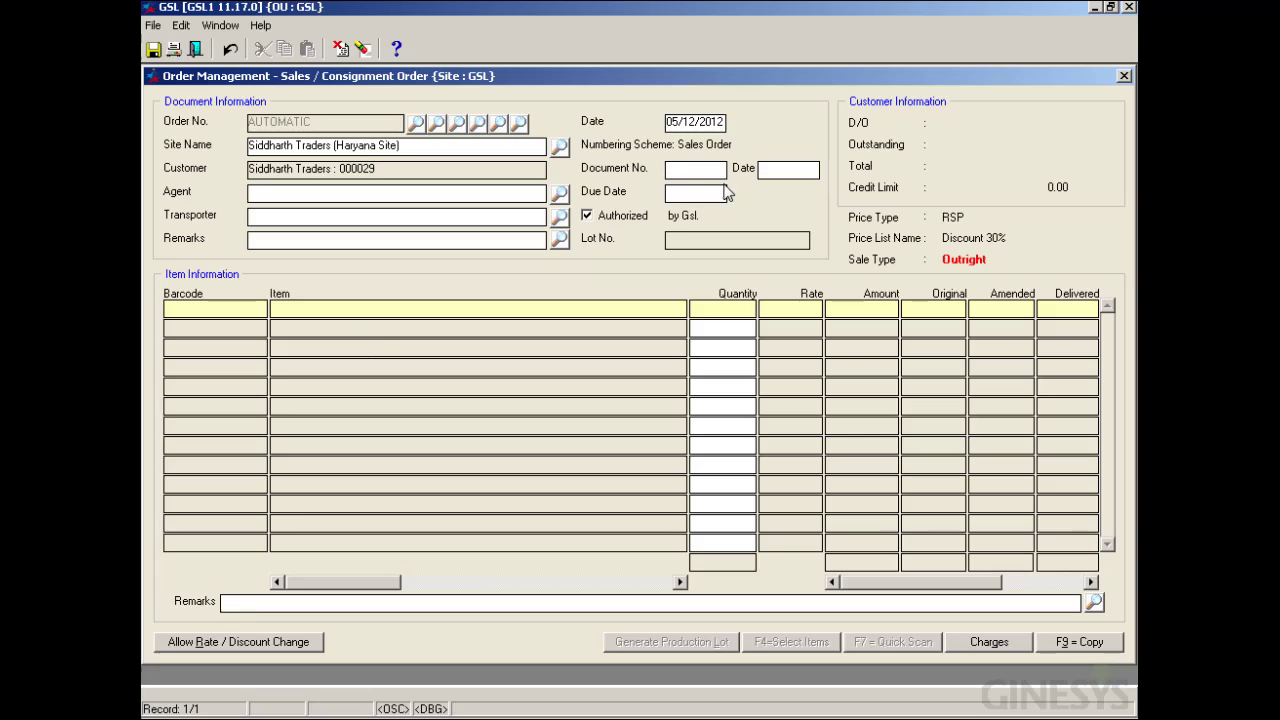